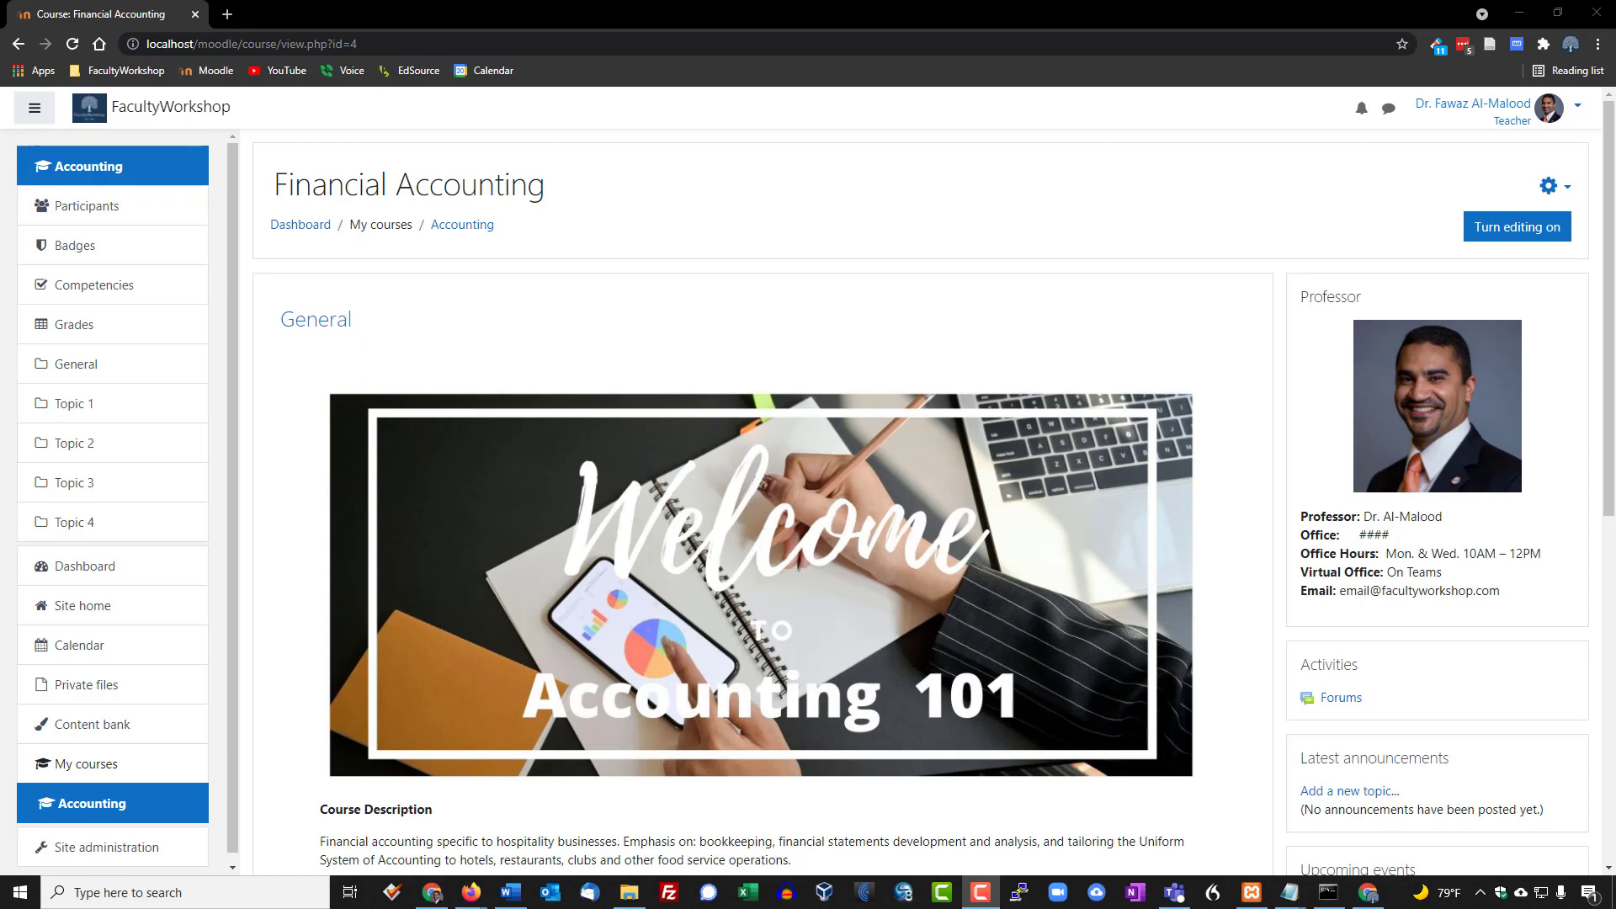
Switch the Financial Accounting course page to editing mode and review the General section and Topics 1–4
scroll(1017, 242, "down", 2)
scroll(1064, 244, "up", 2)
left_click(1528, 234)
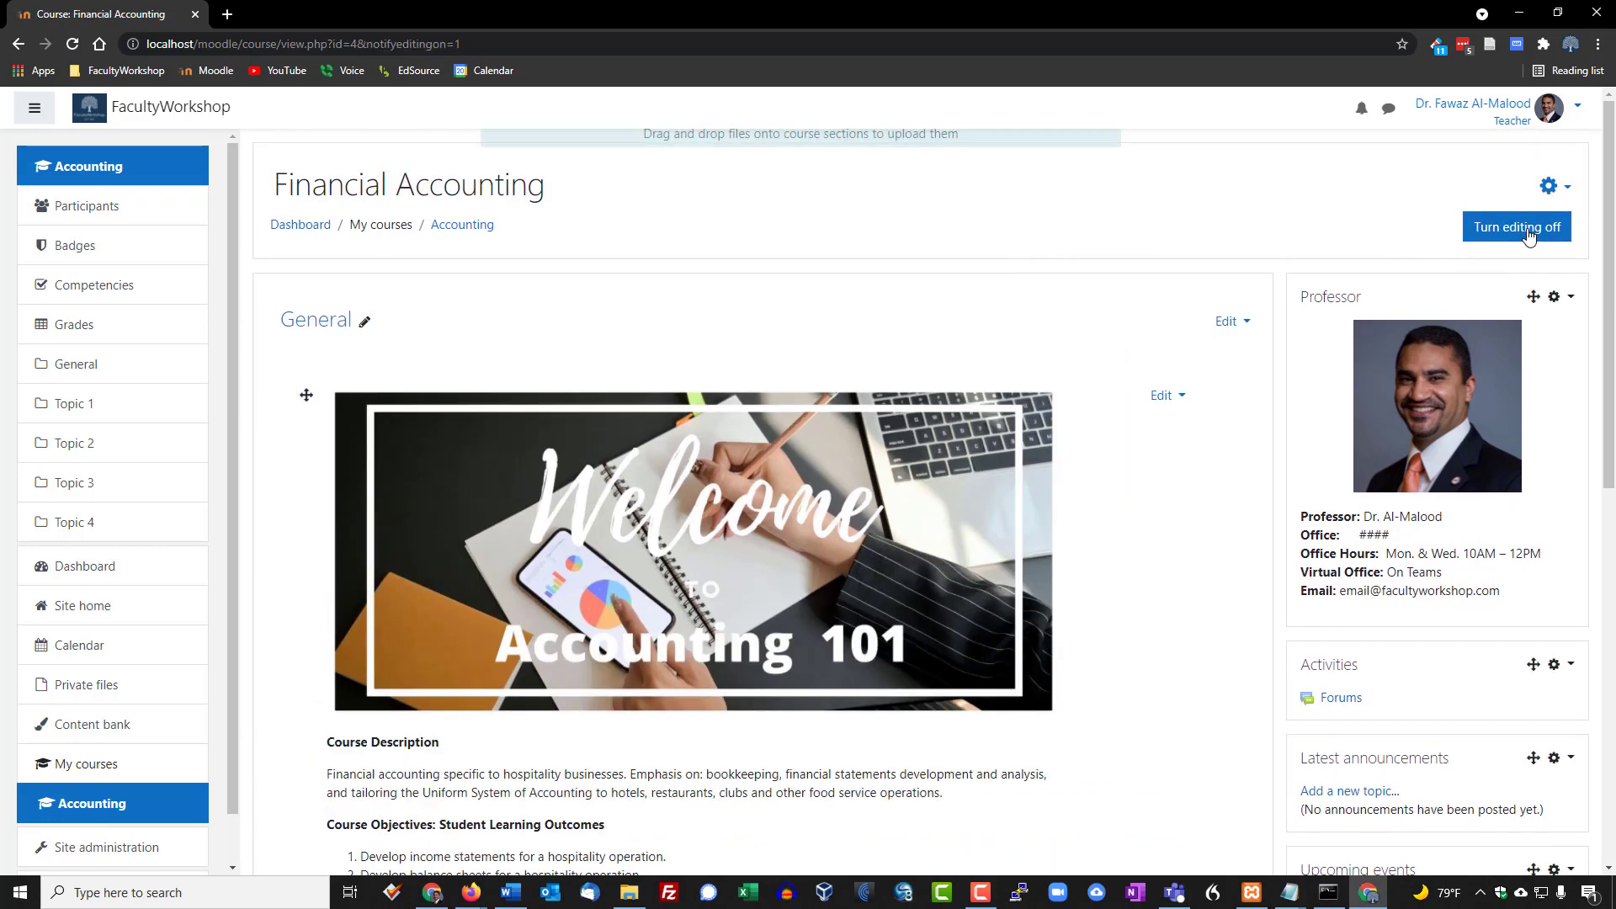
scroll(1099, 249, "down", 1)
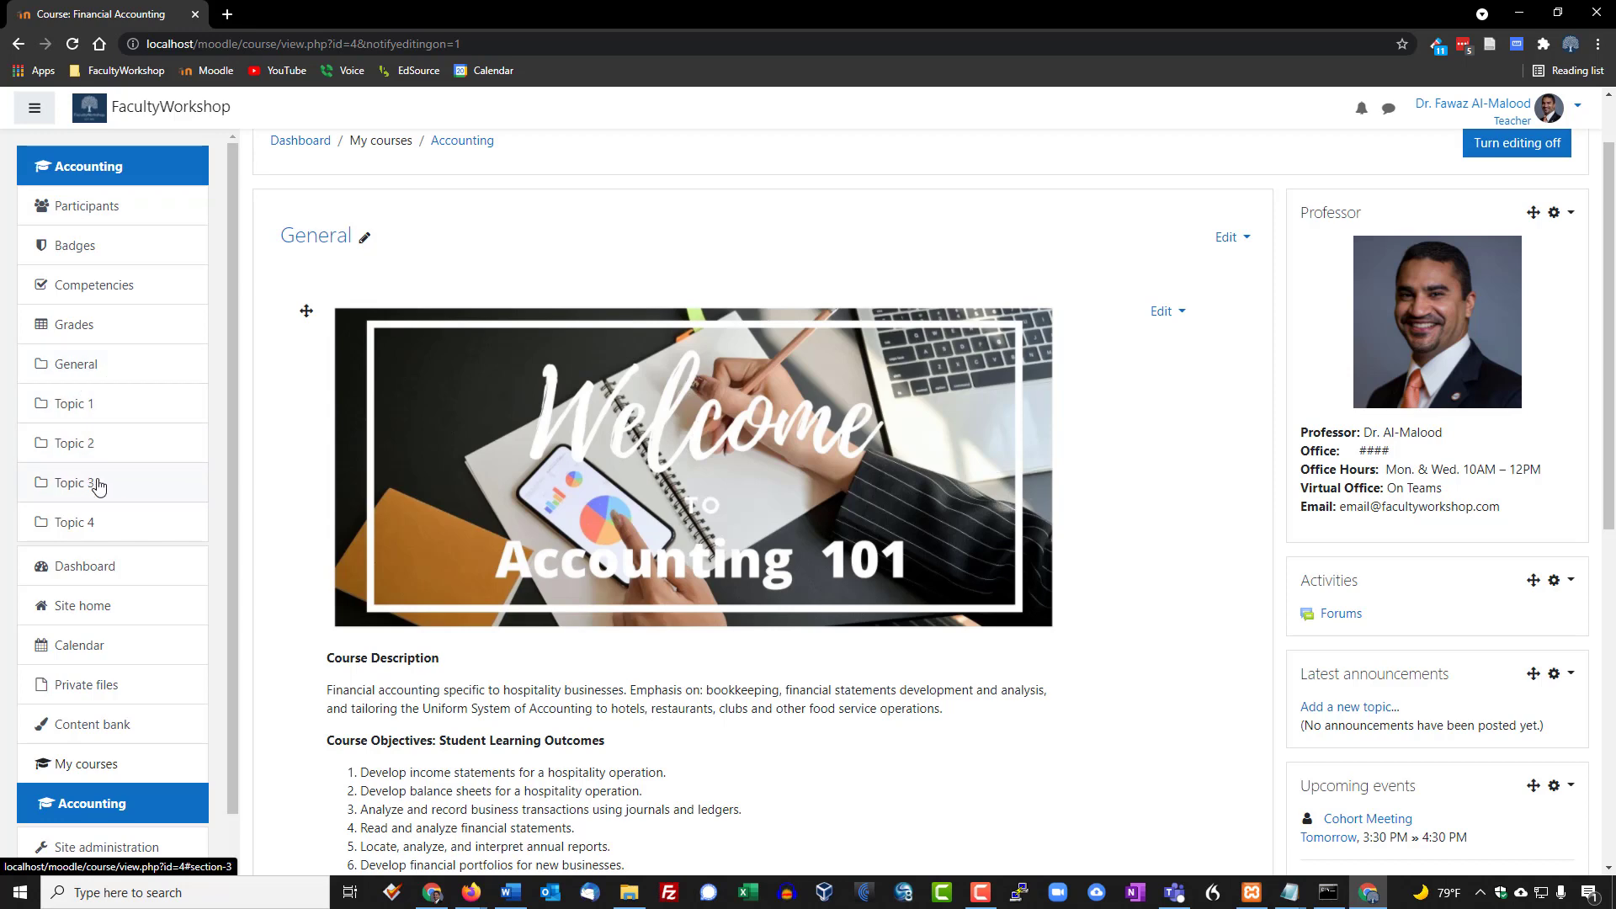
scroll(627, 547, "down", 2)
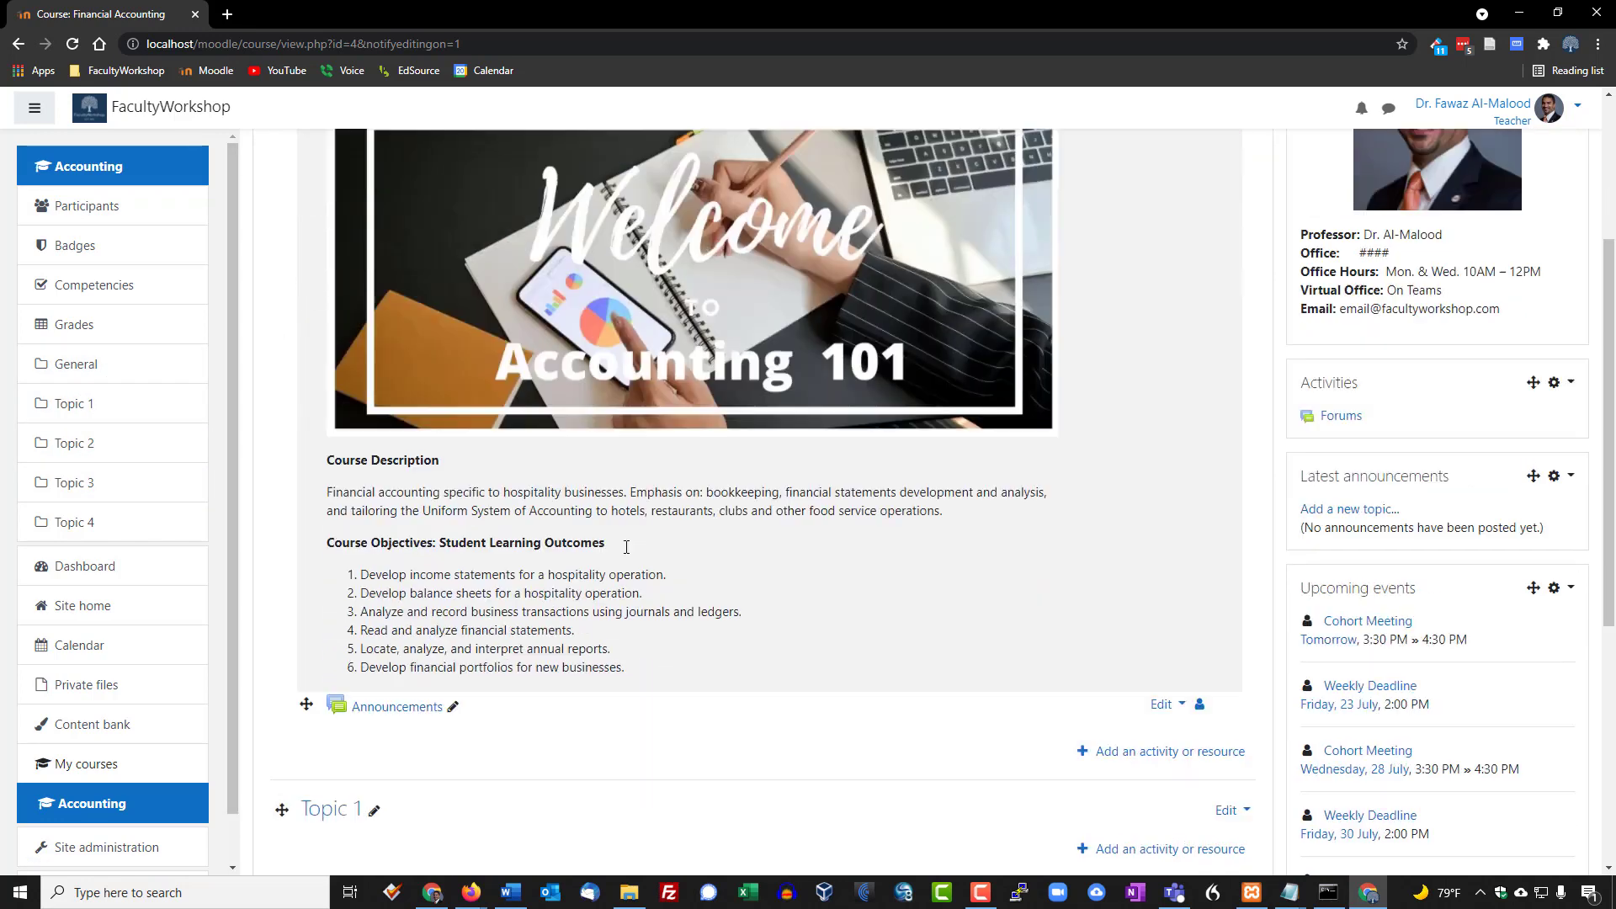
scroll(649, 587, "down", 5)
scroll(653, 599, "up", 6)
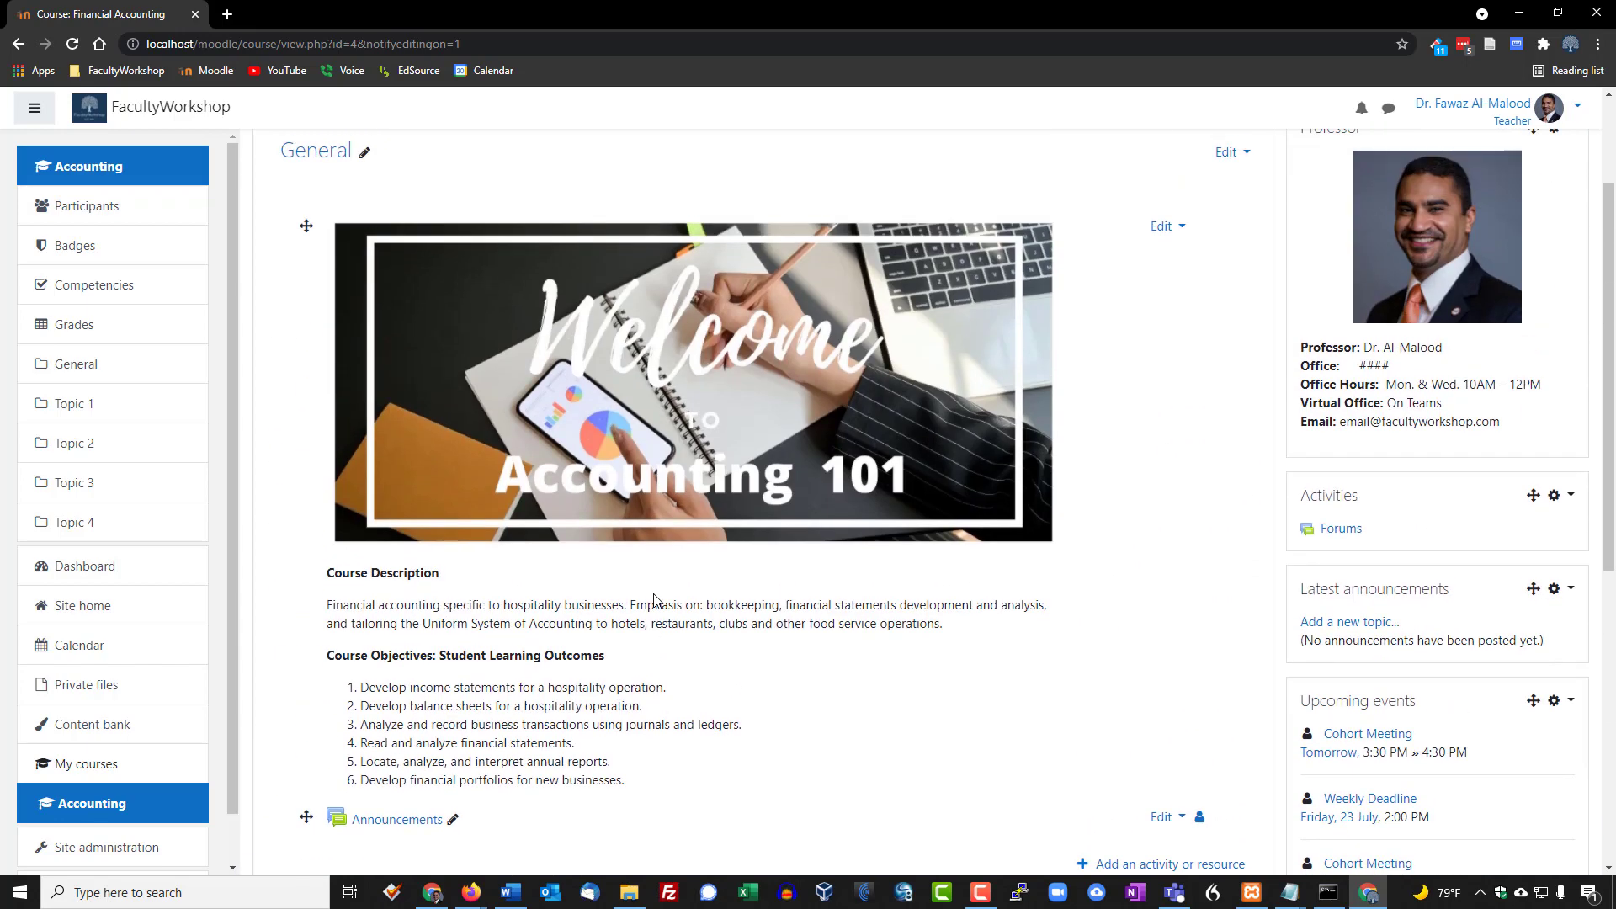
scroll(654, 599, "up", 2)
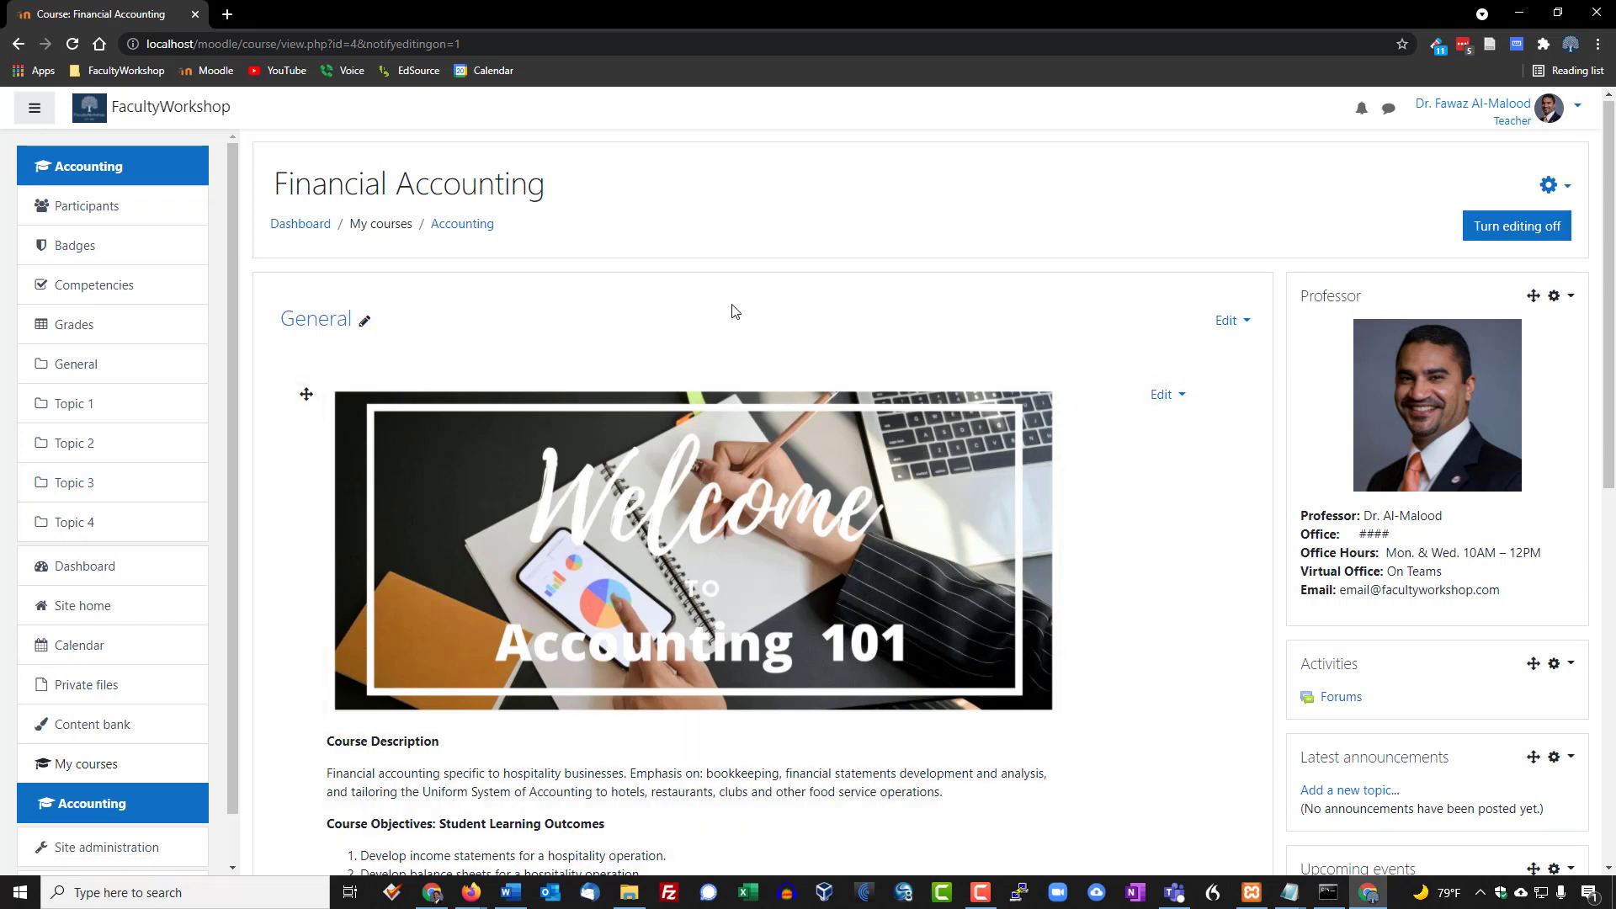
Give the General section the custom name Home in its section settings and save
left_click(1231, 321)
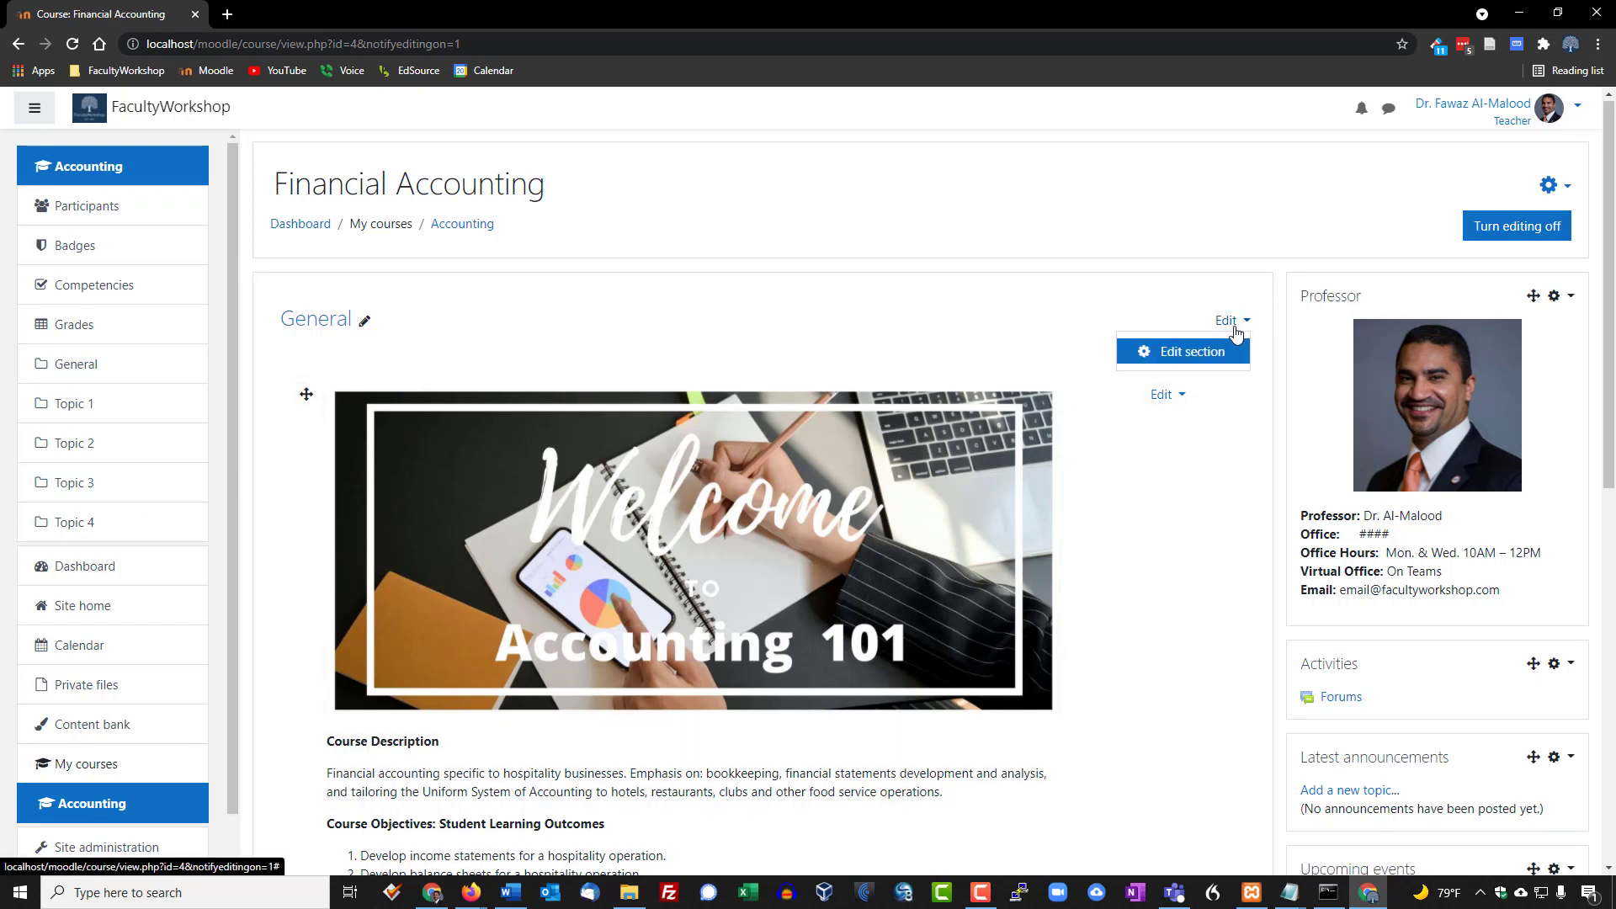
left_click(1182, 353)
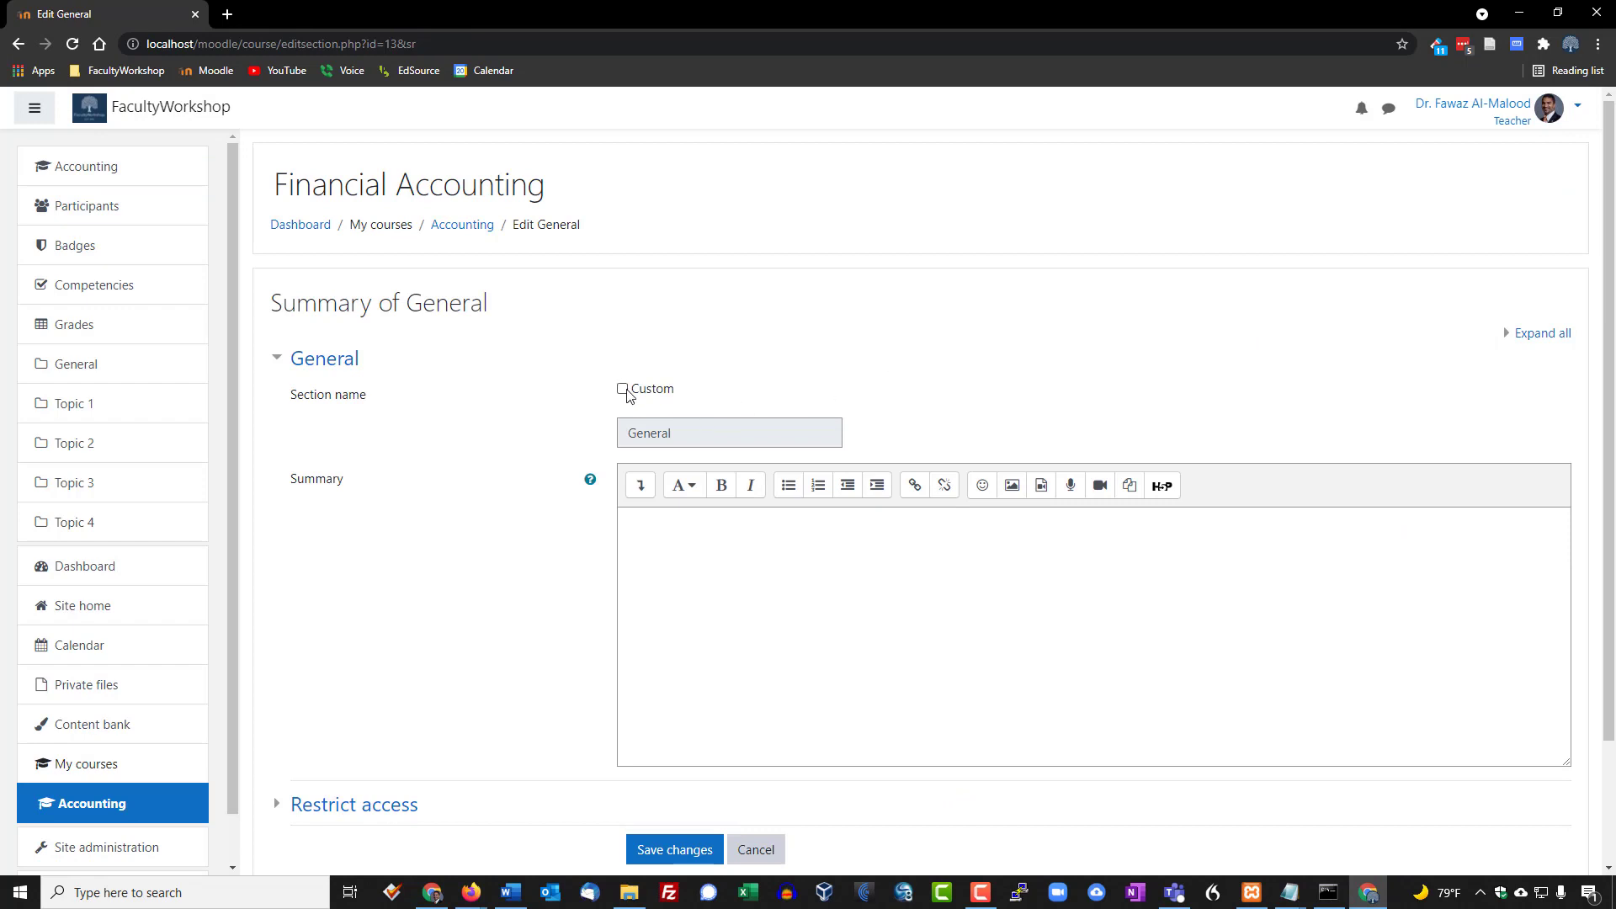
left_click(623, 389)
scroll(967, 361, "down", 1)
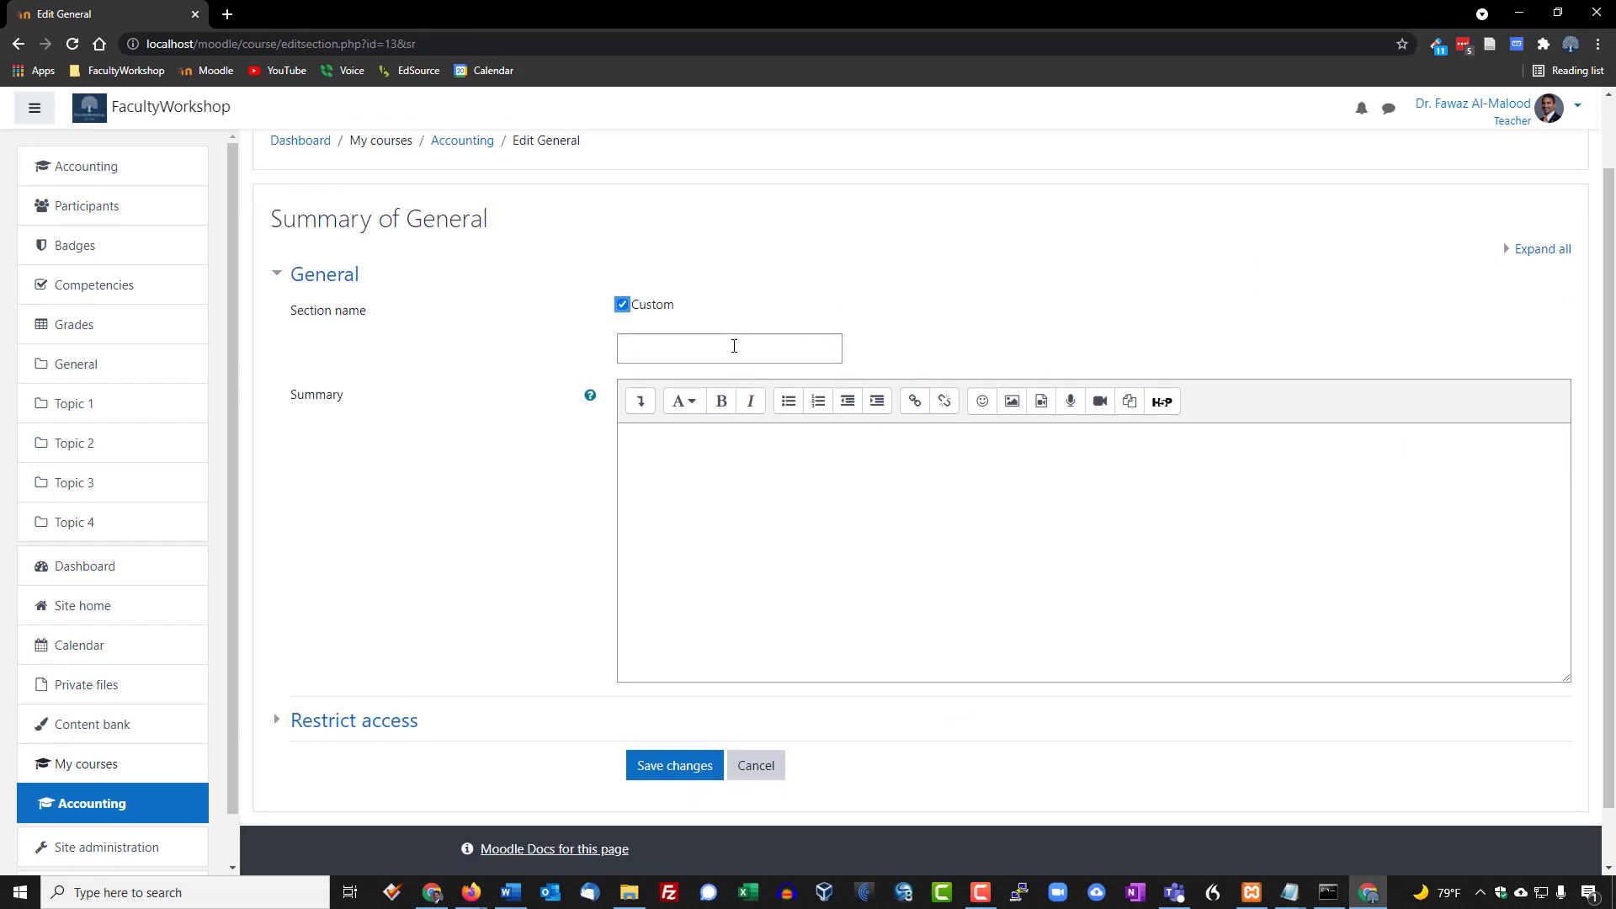
left_click(734, 346)
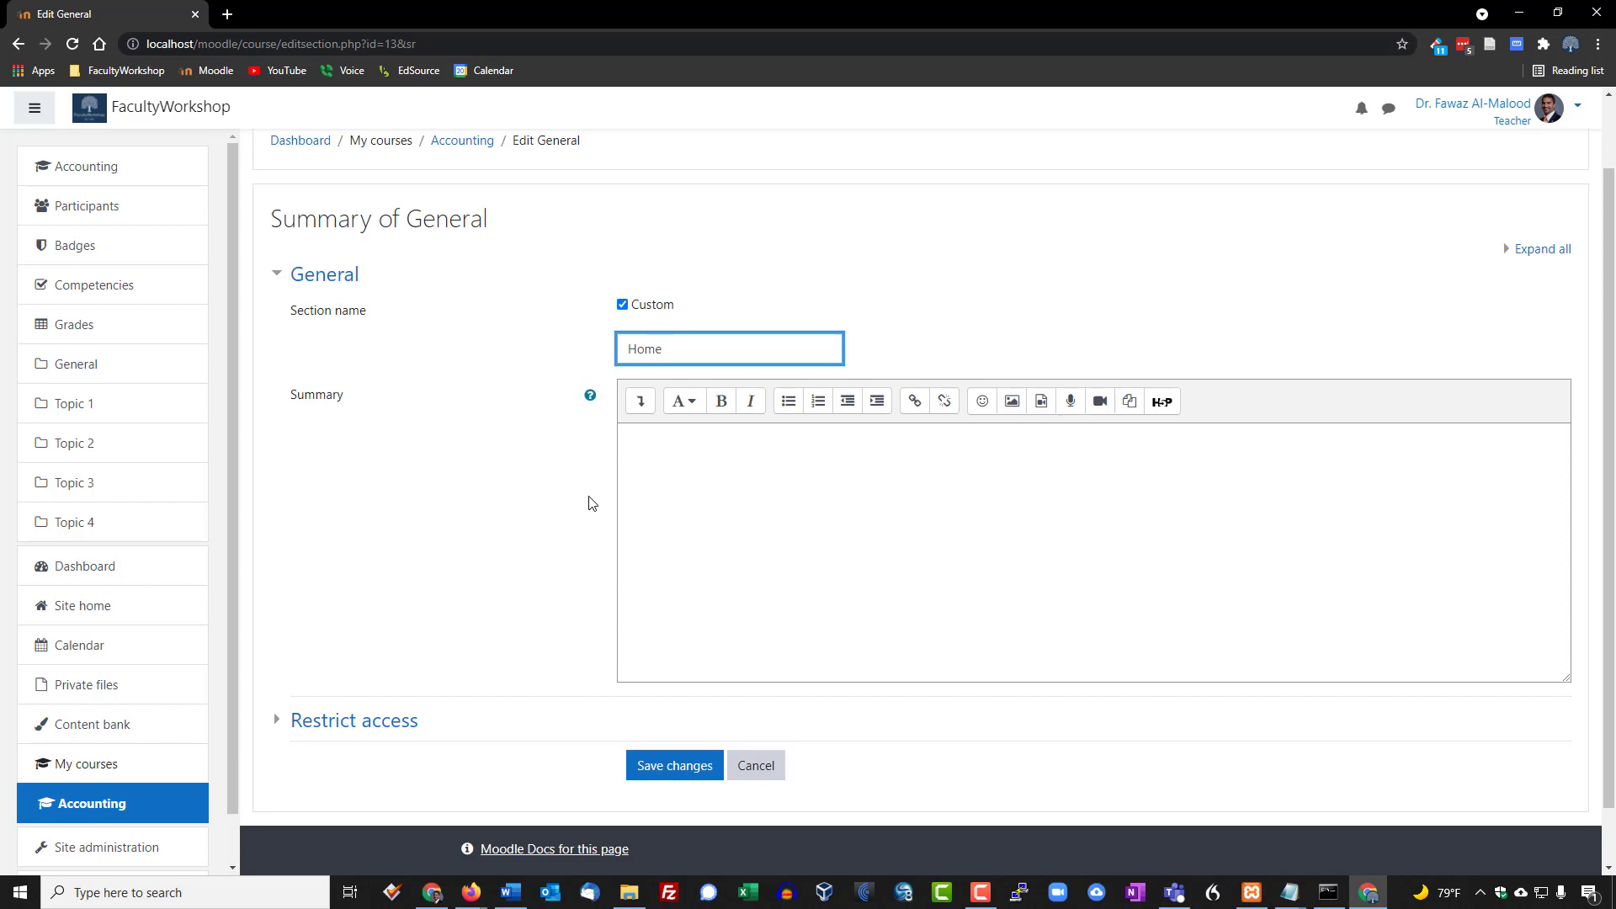
left_click(675, 766)
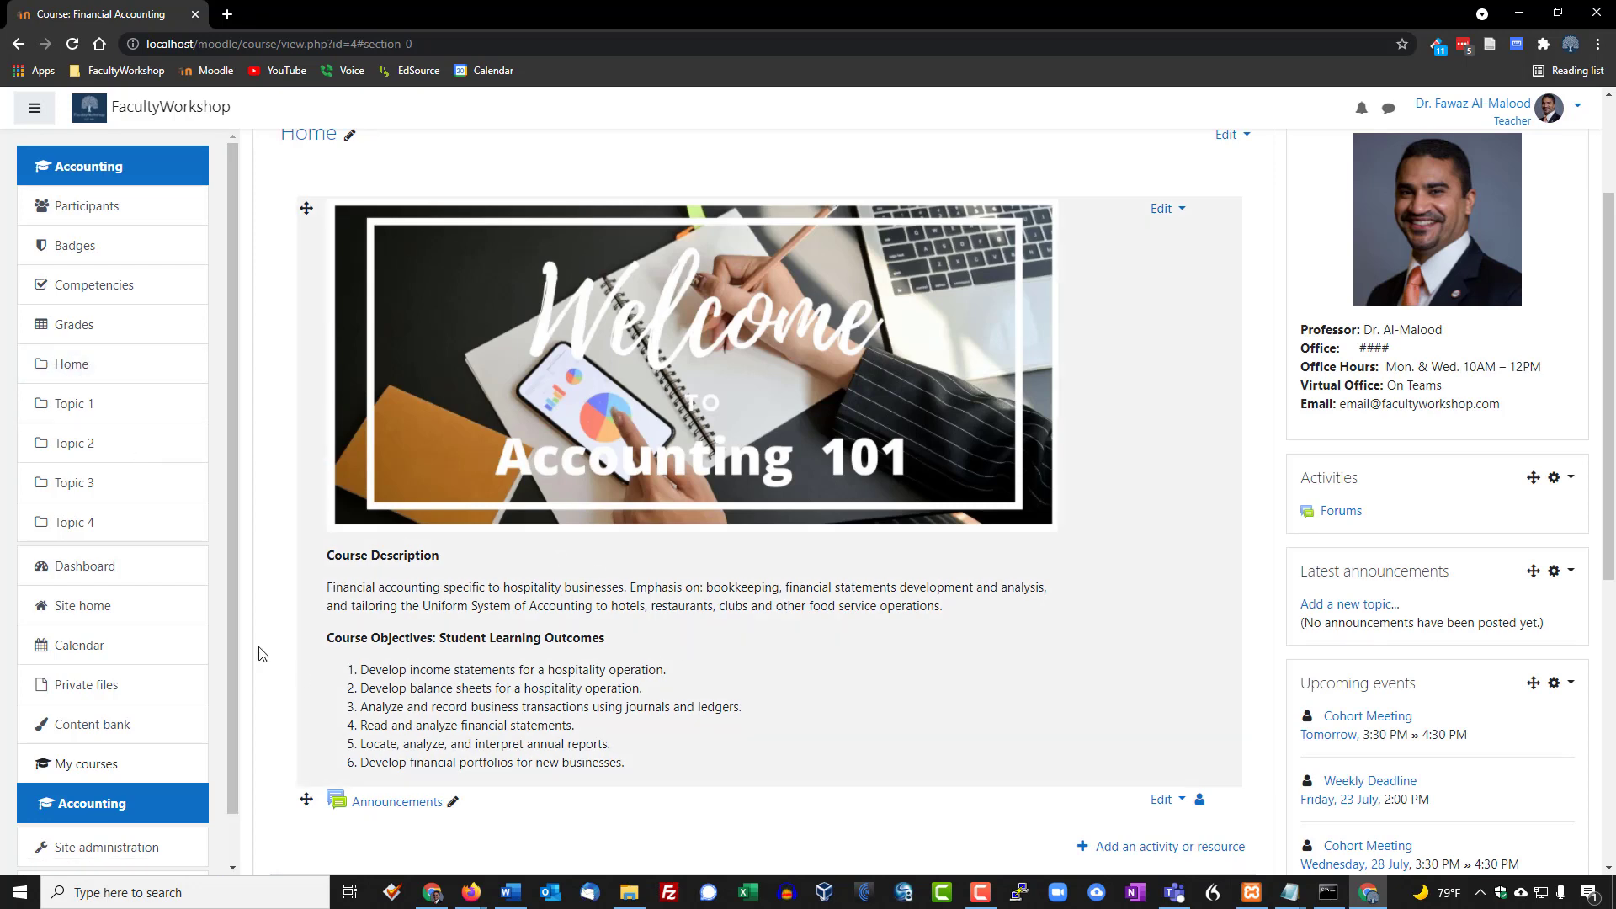
Rename the Topic 1 section inline to Syllabus
scroll(752, 573, "down", 3)
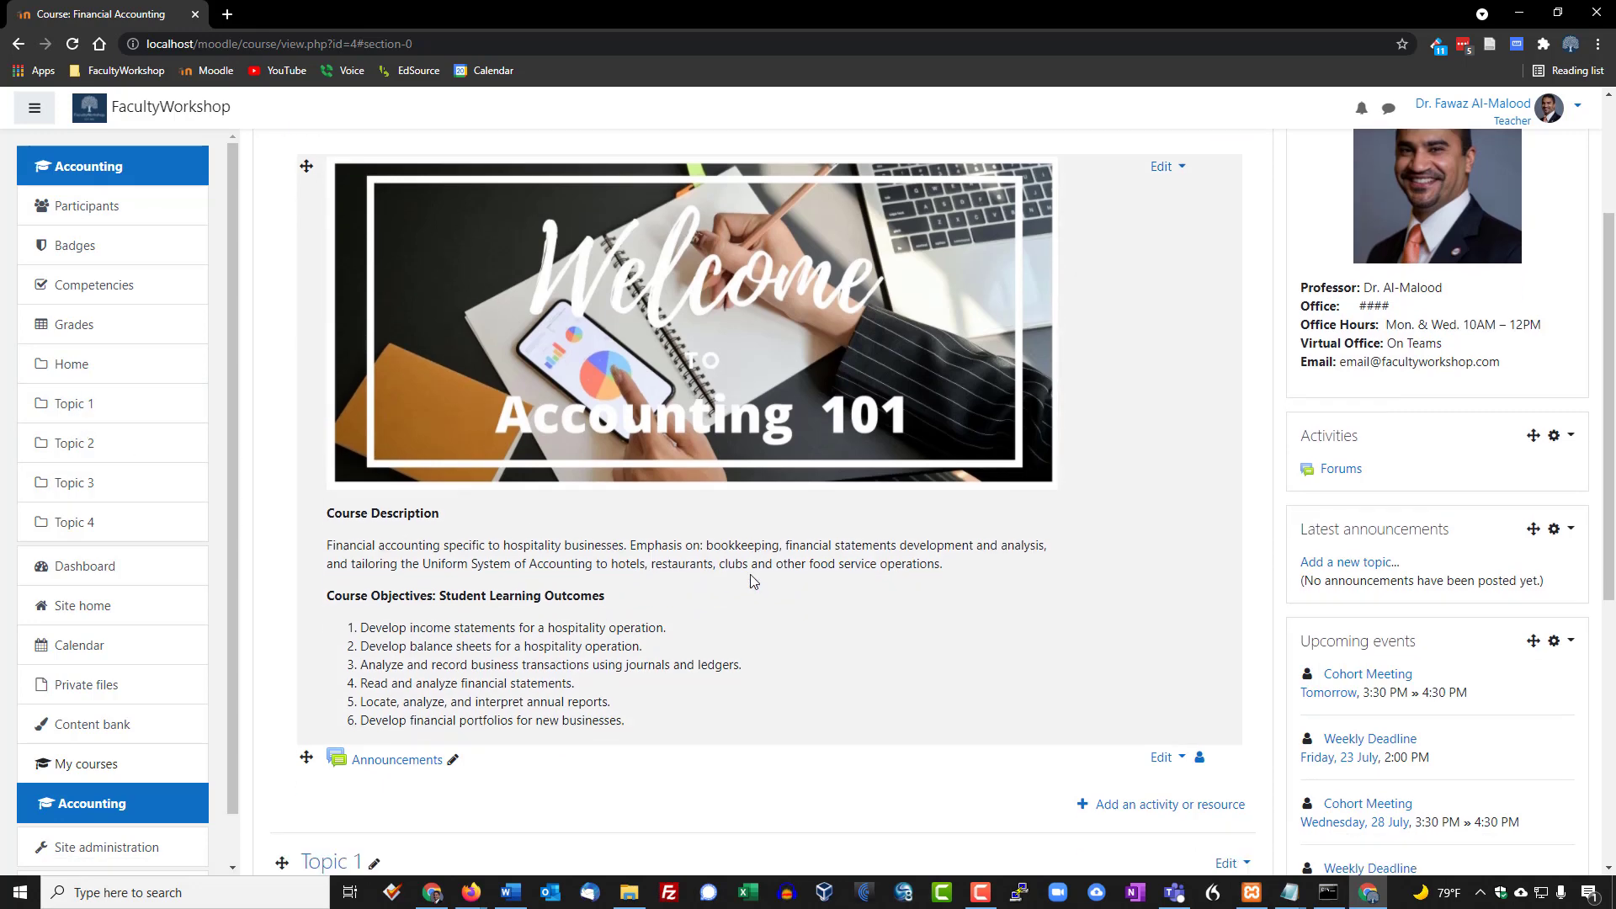
scroll(762, 539, "down", 2)
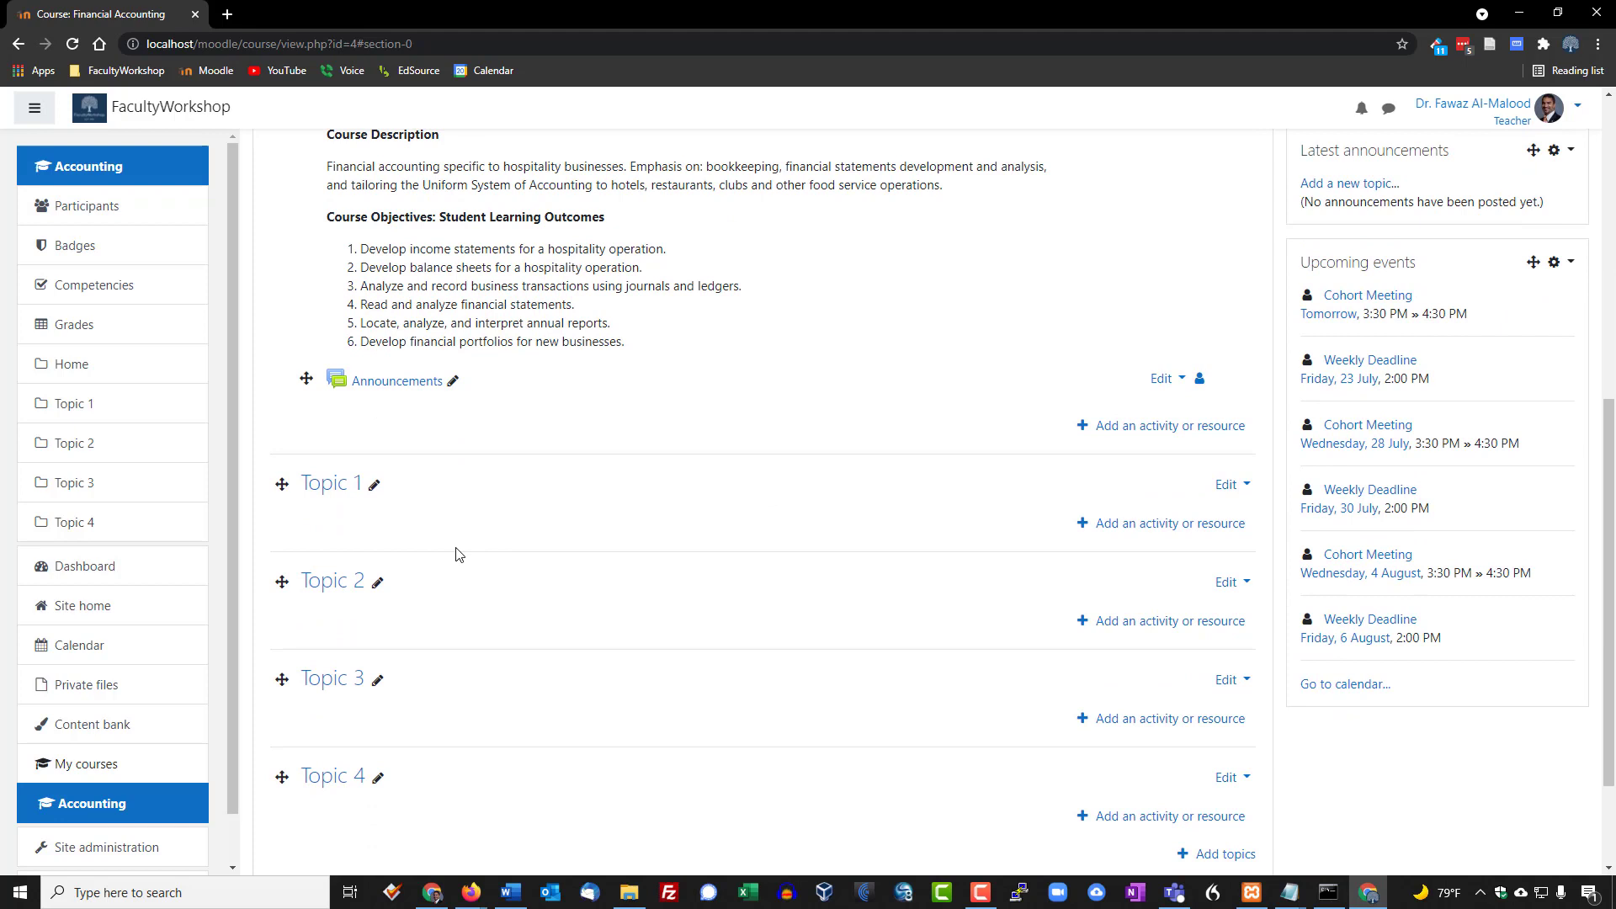
left_click(376, 489)
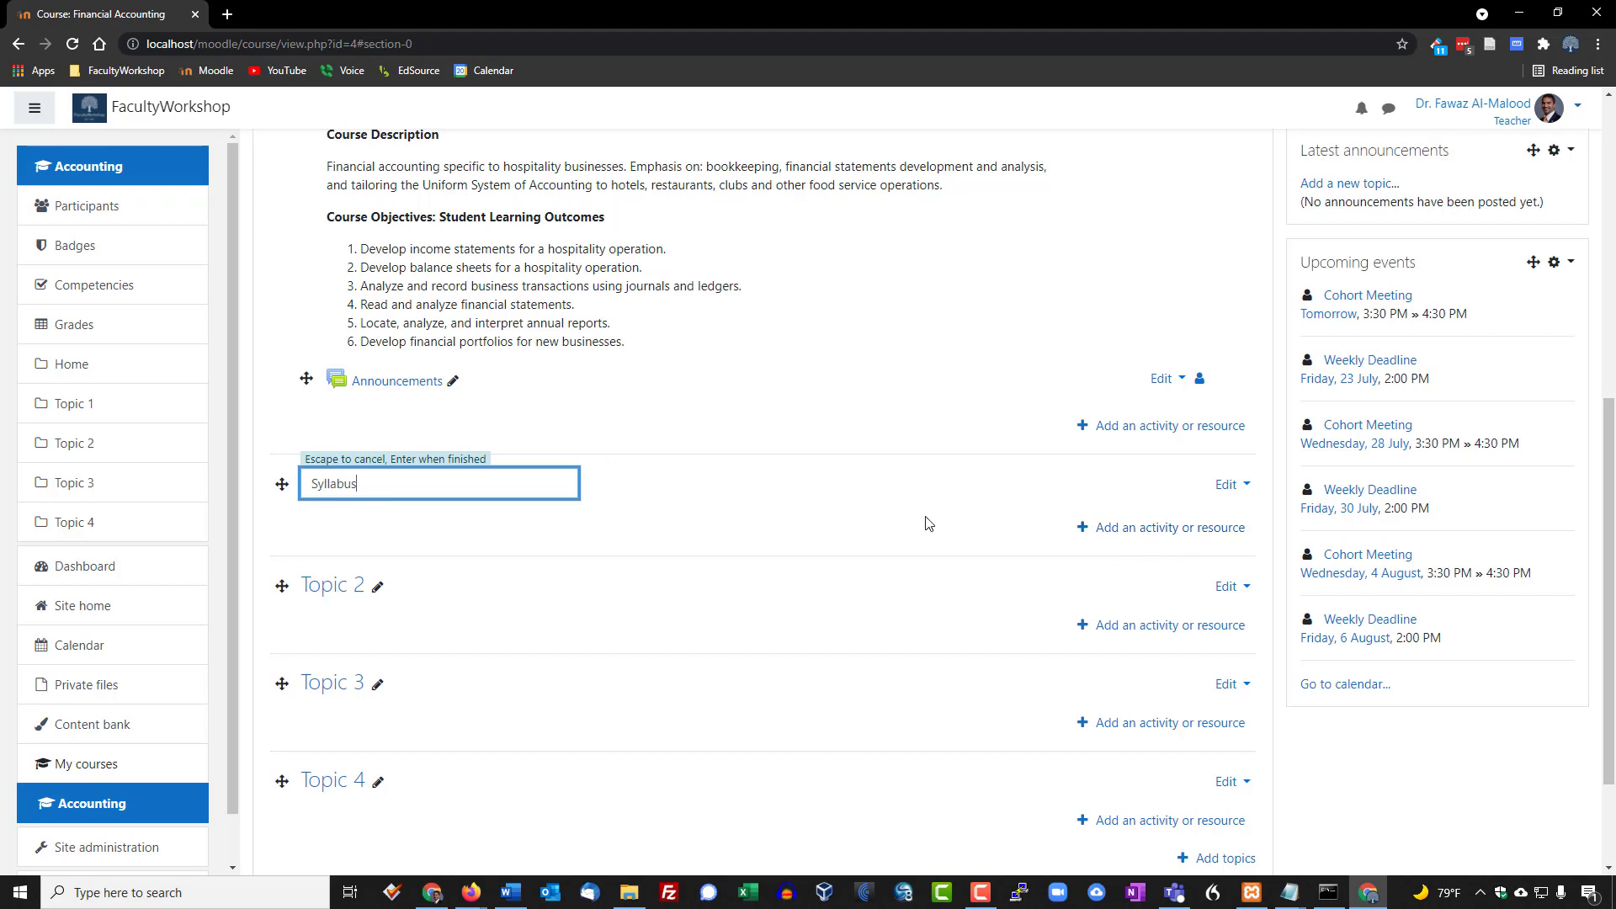
key("Return")
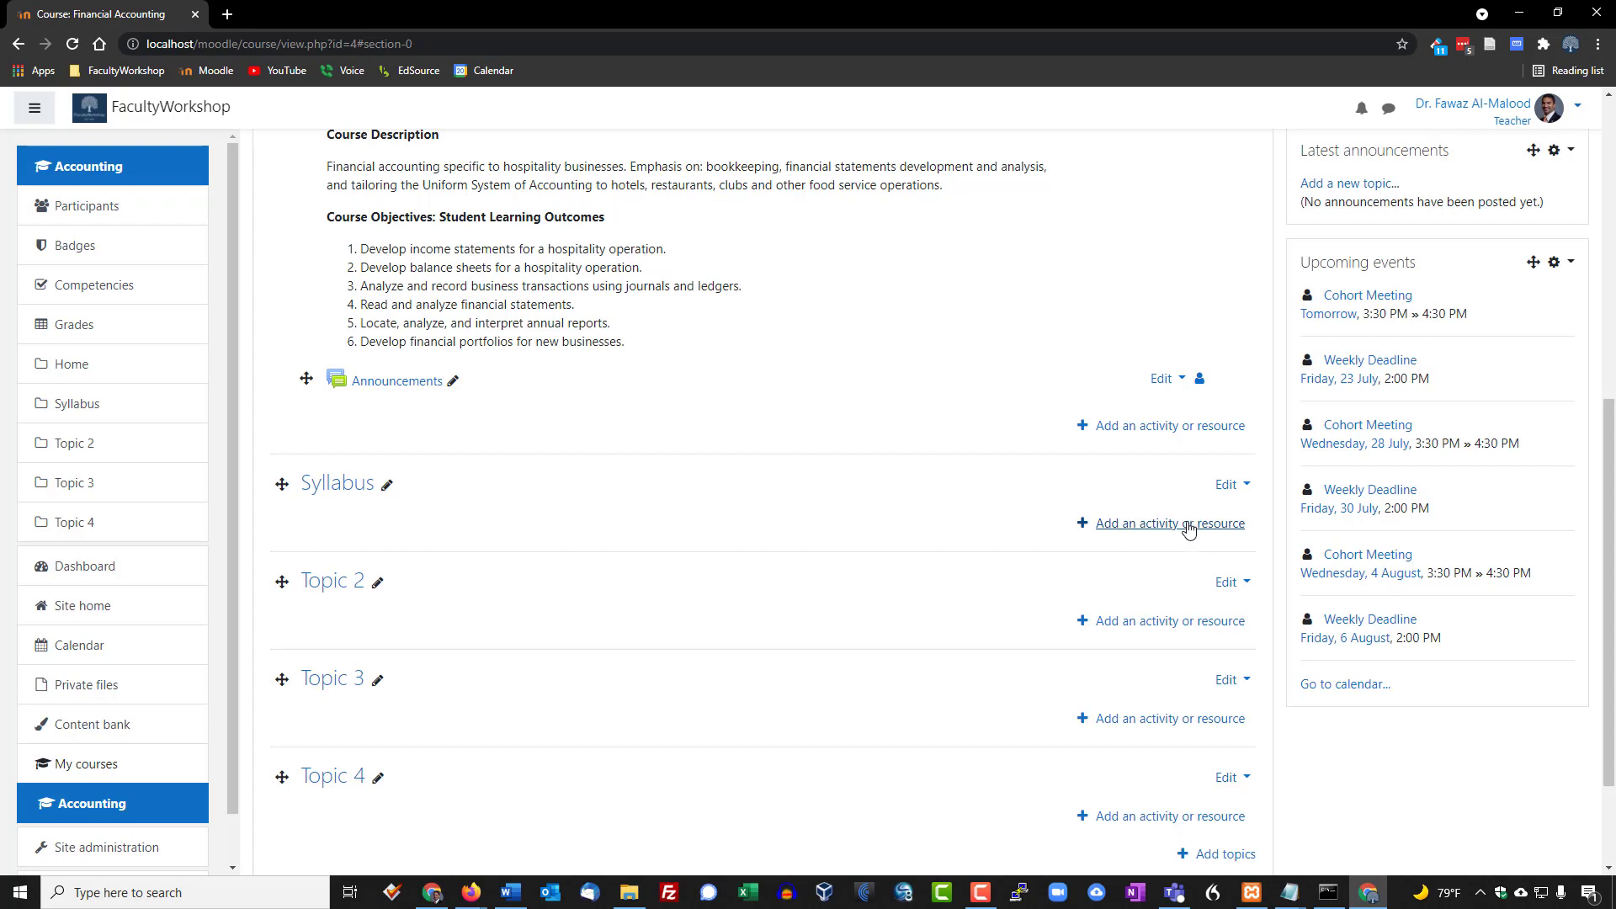
Add a File resource named Syllabus with Syllabus.pdf uploaded, then save and display it
left_click(1189, 528)
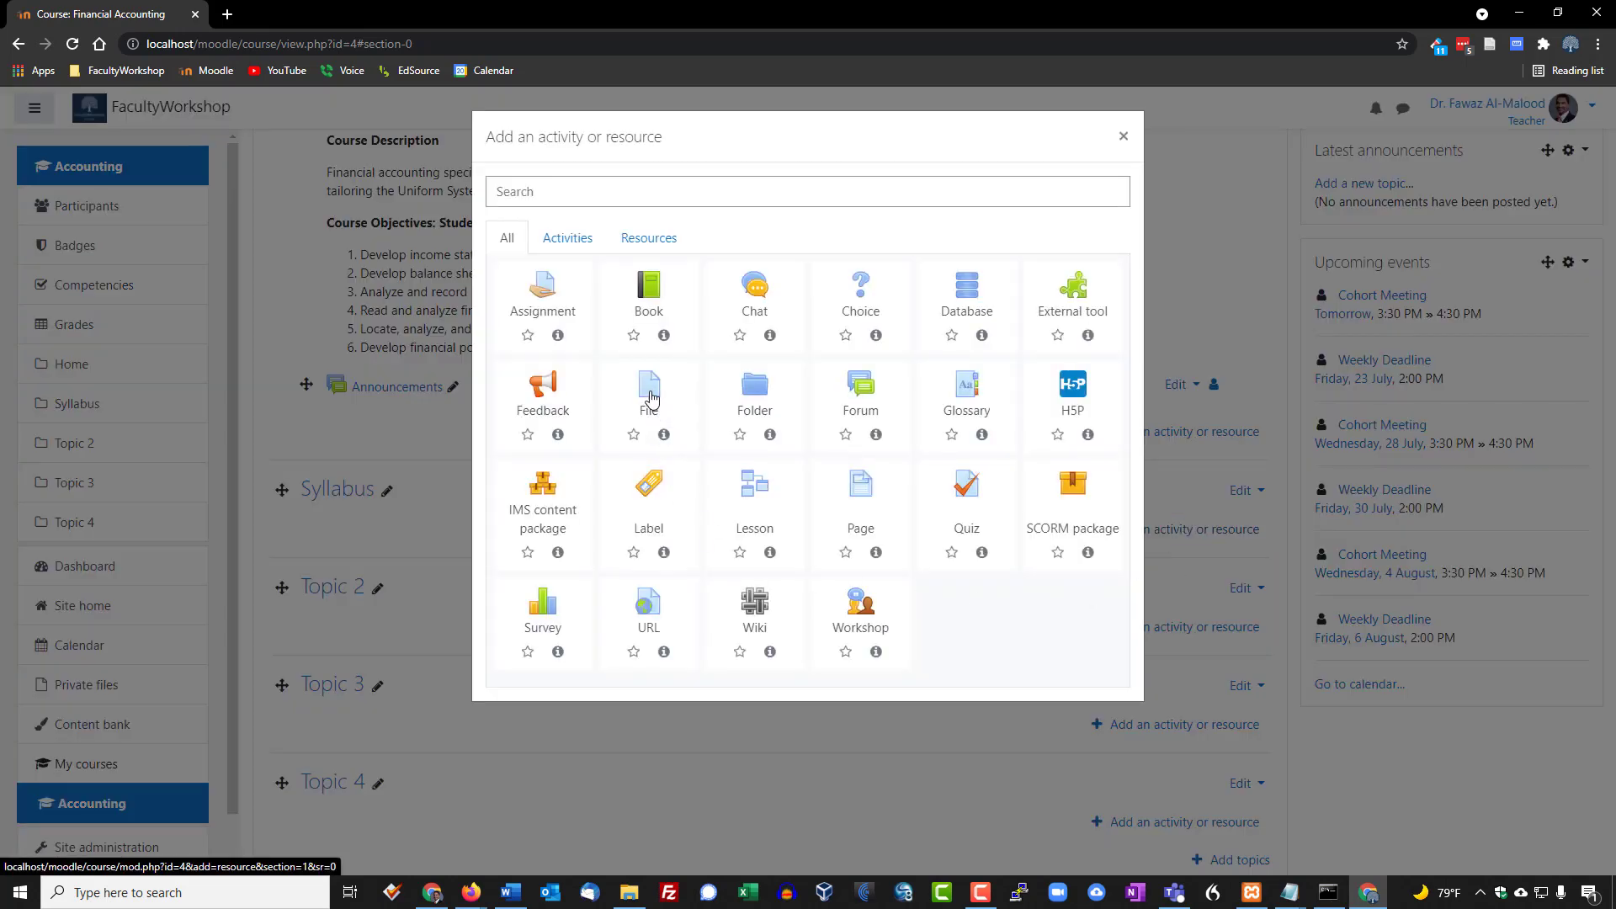
left_click(650, 397)
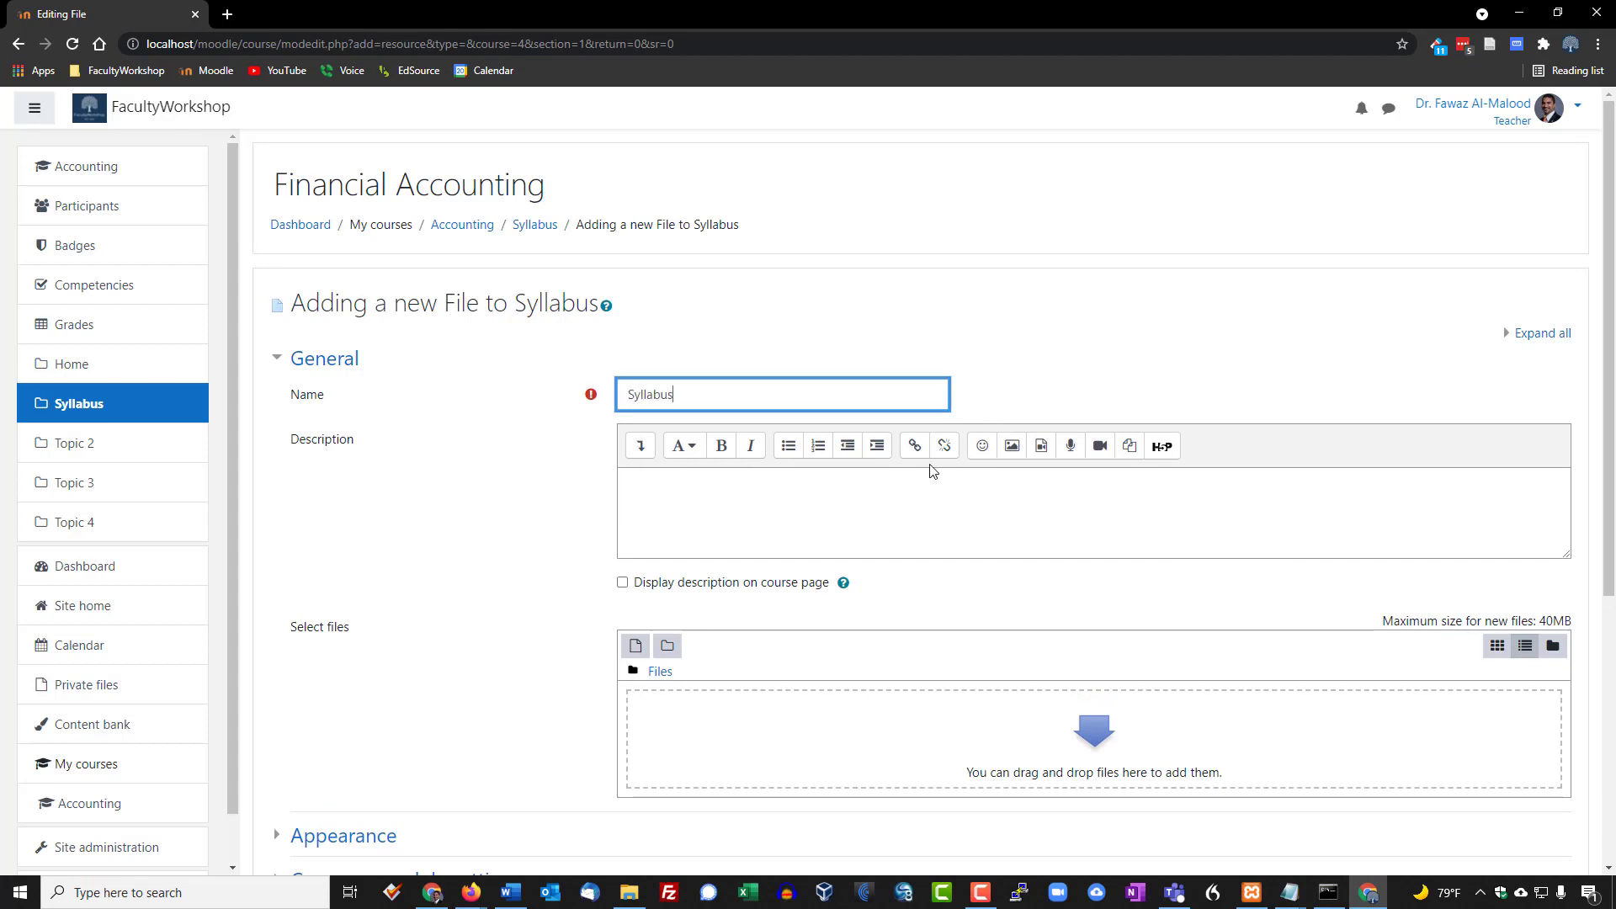
left_click(774, 487)
scroll(774, 488, "down", 1)
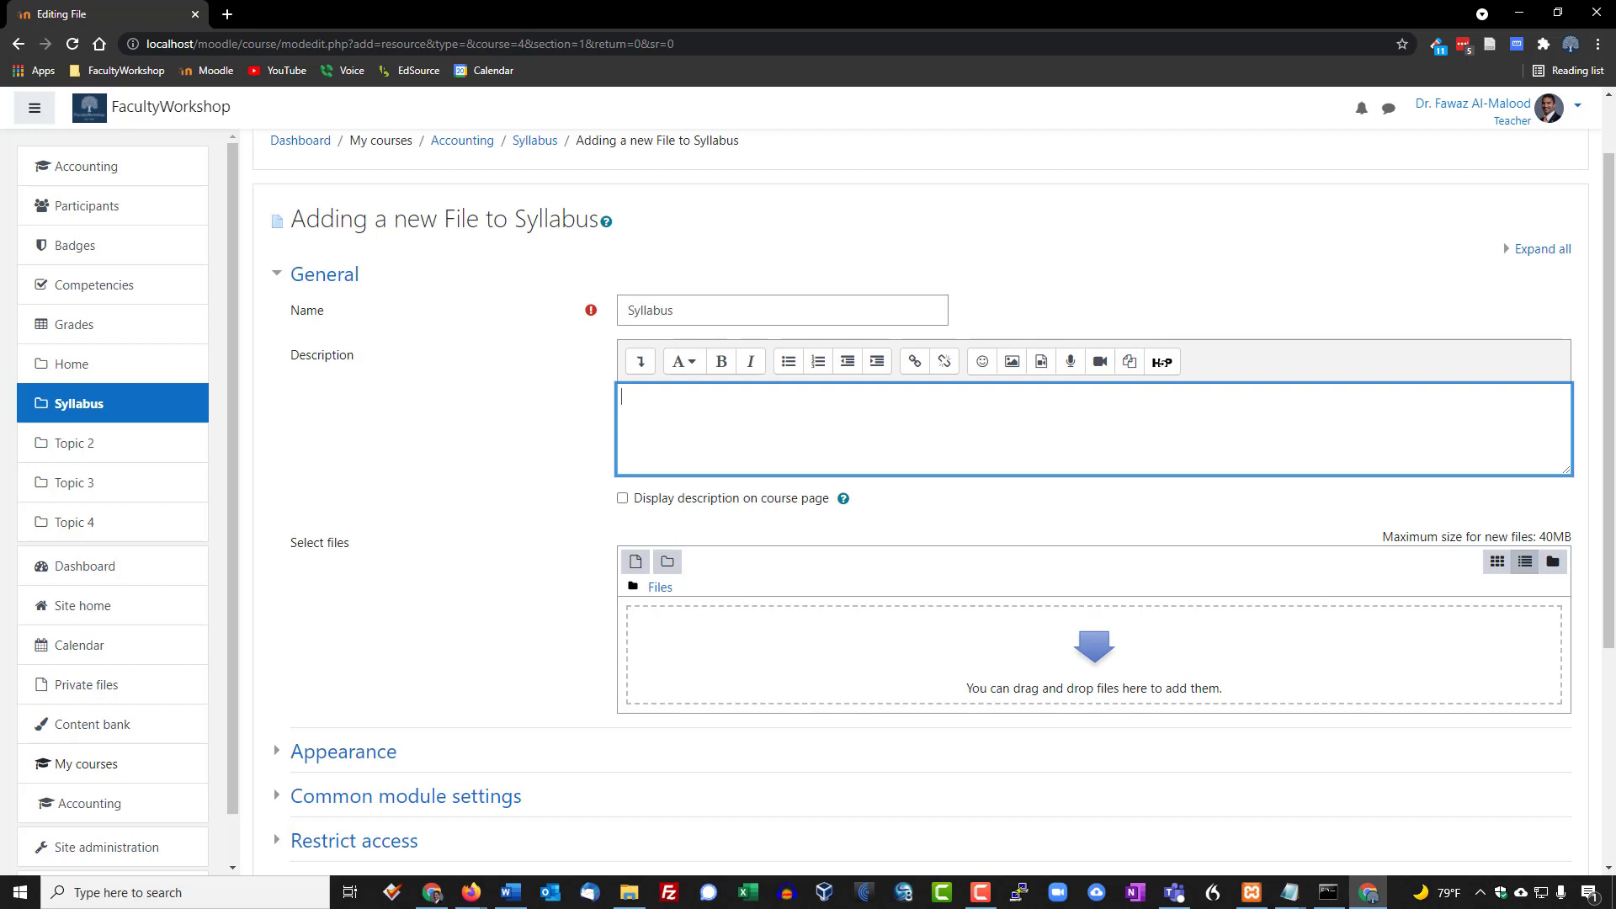
left_click_drag(1615, 472, 791, 679)
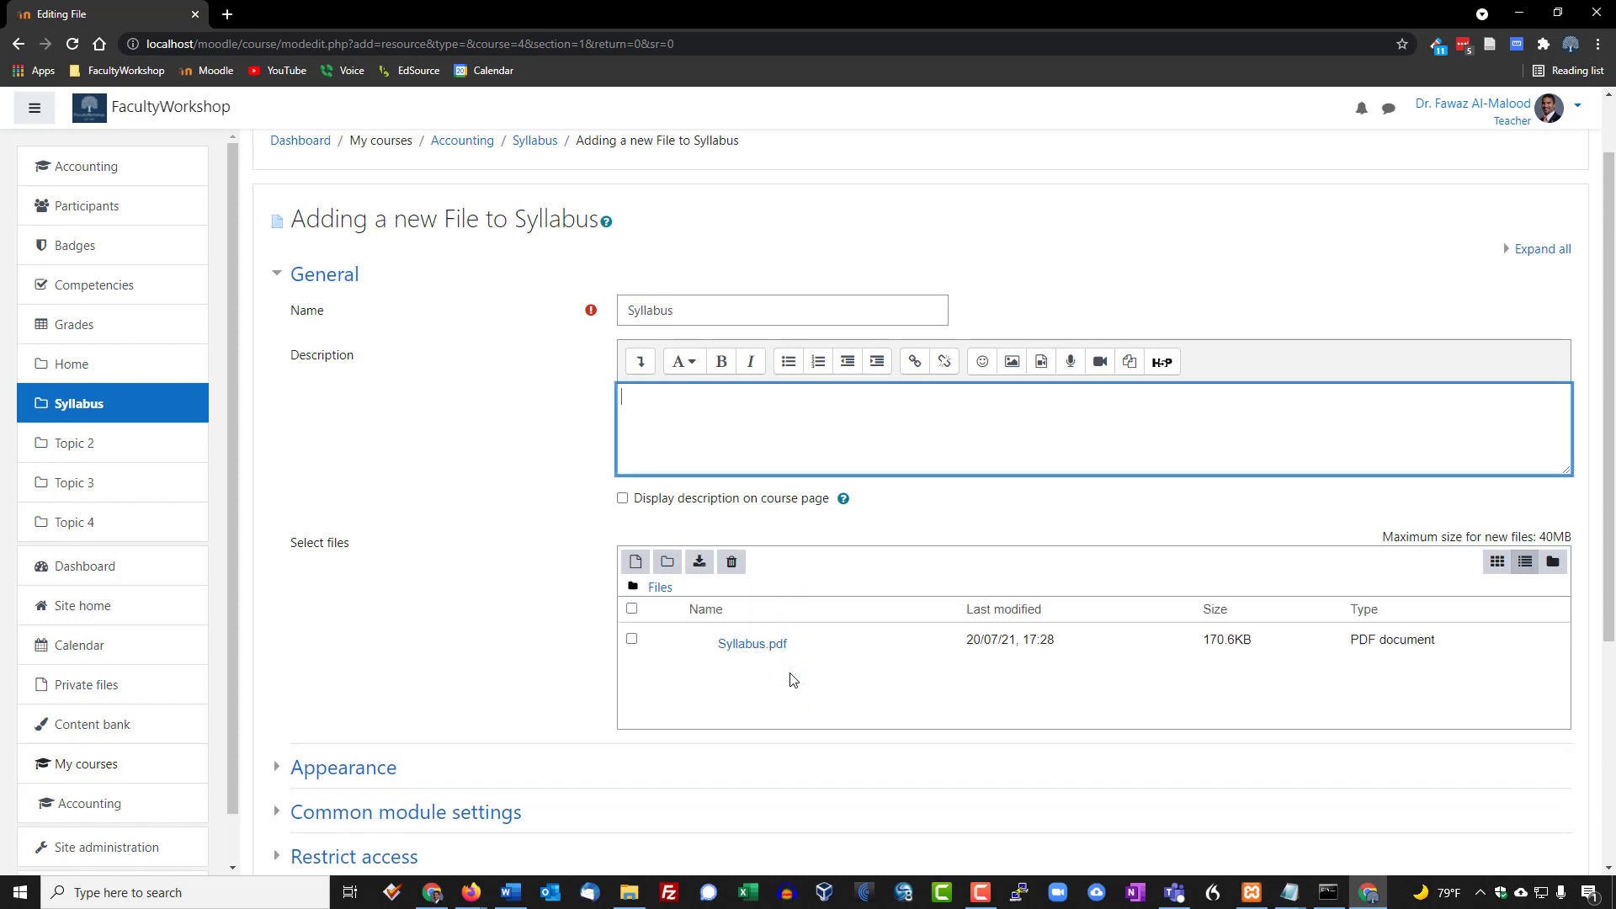
scroll(1093, 680, "down", 3)
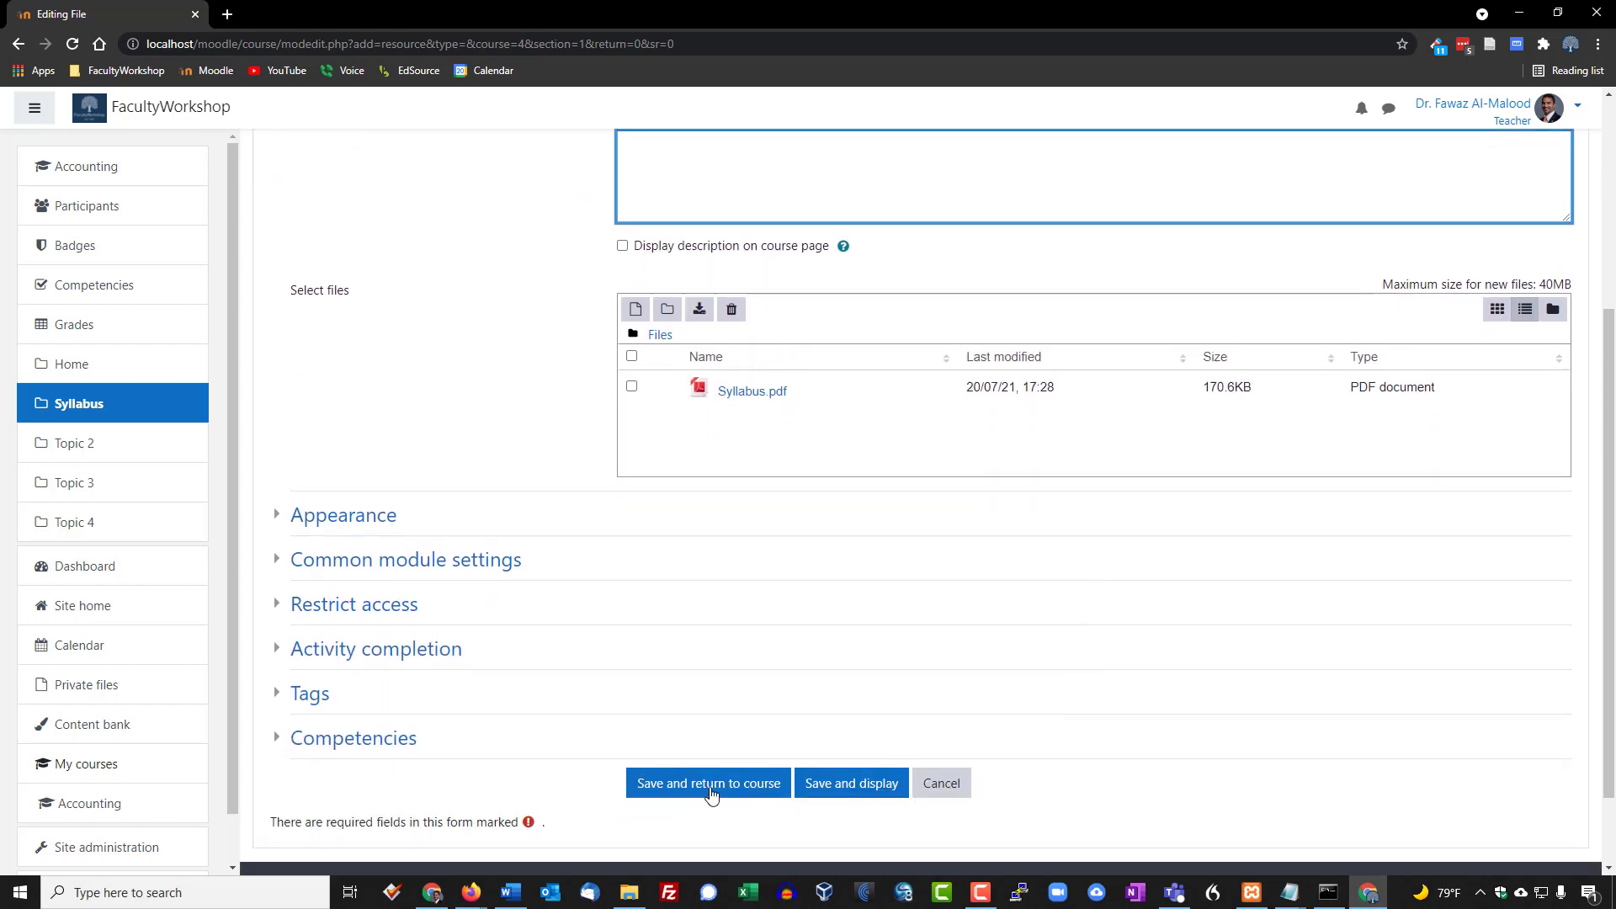
left_click(847, 786)
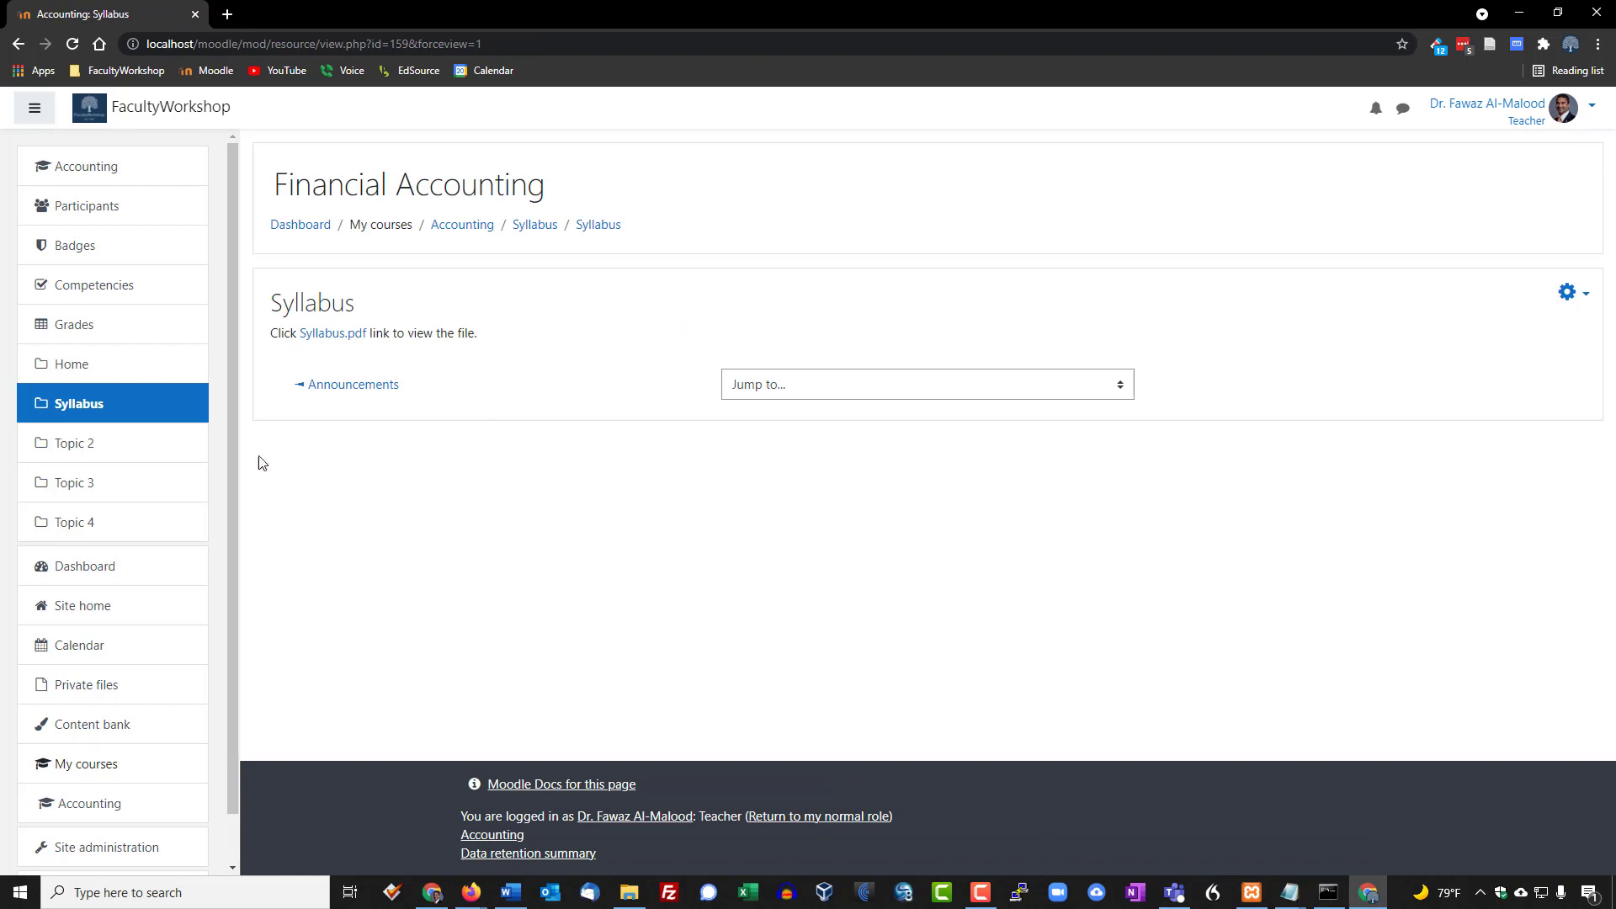
Go back to the course page and open the Syllabus file's settings
left_click(77, 367)
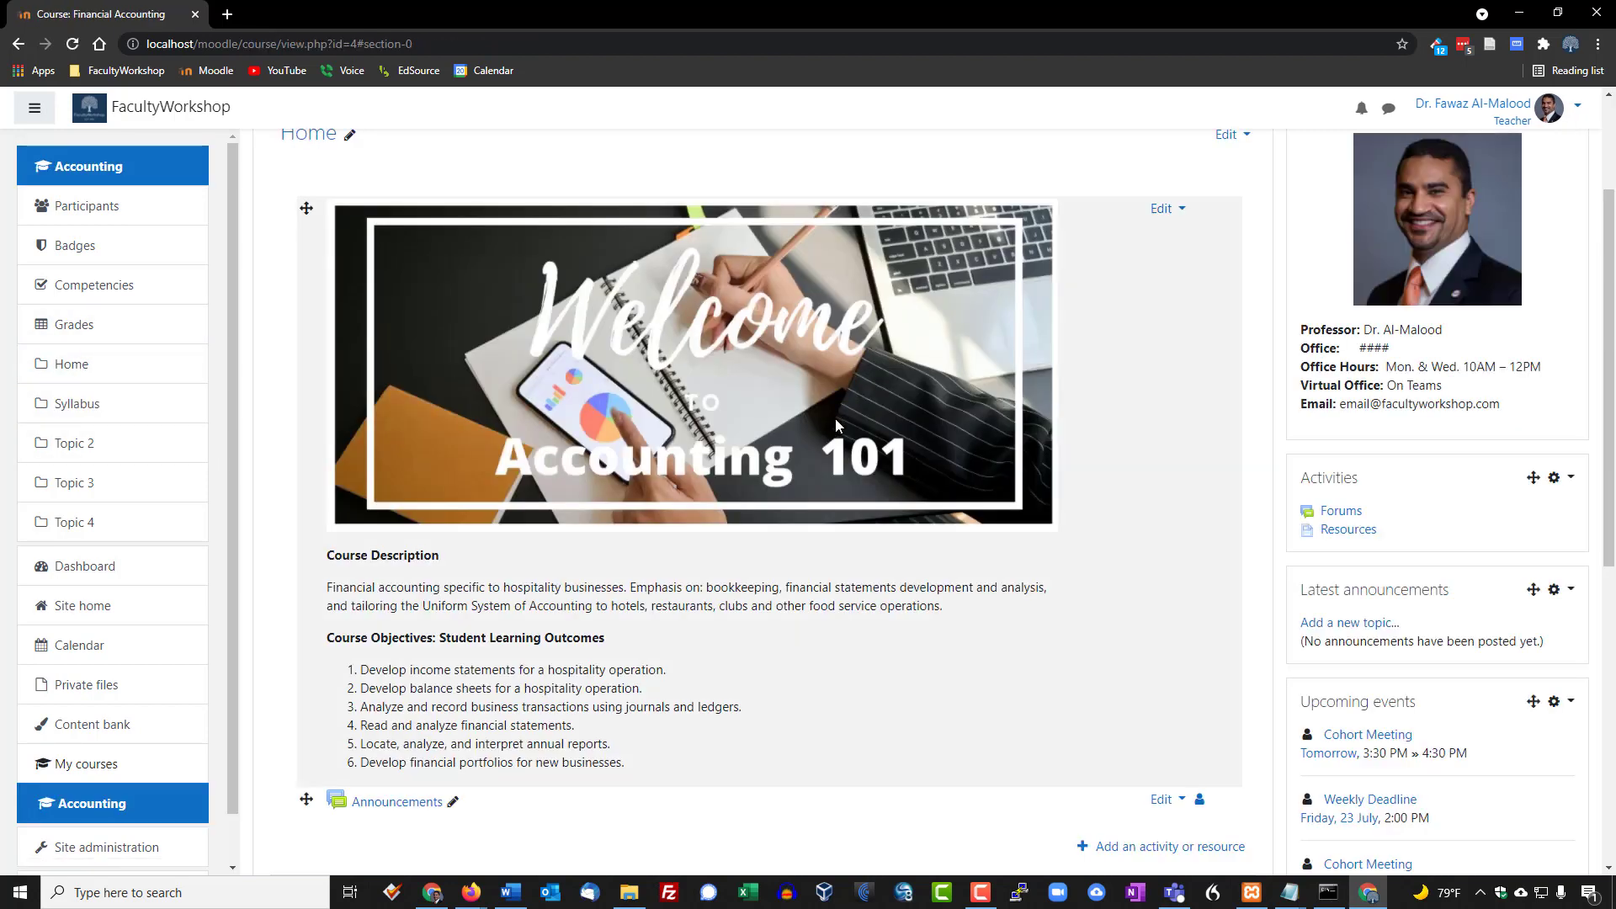
scroll(927, 347, "down", 4)
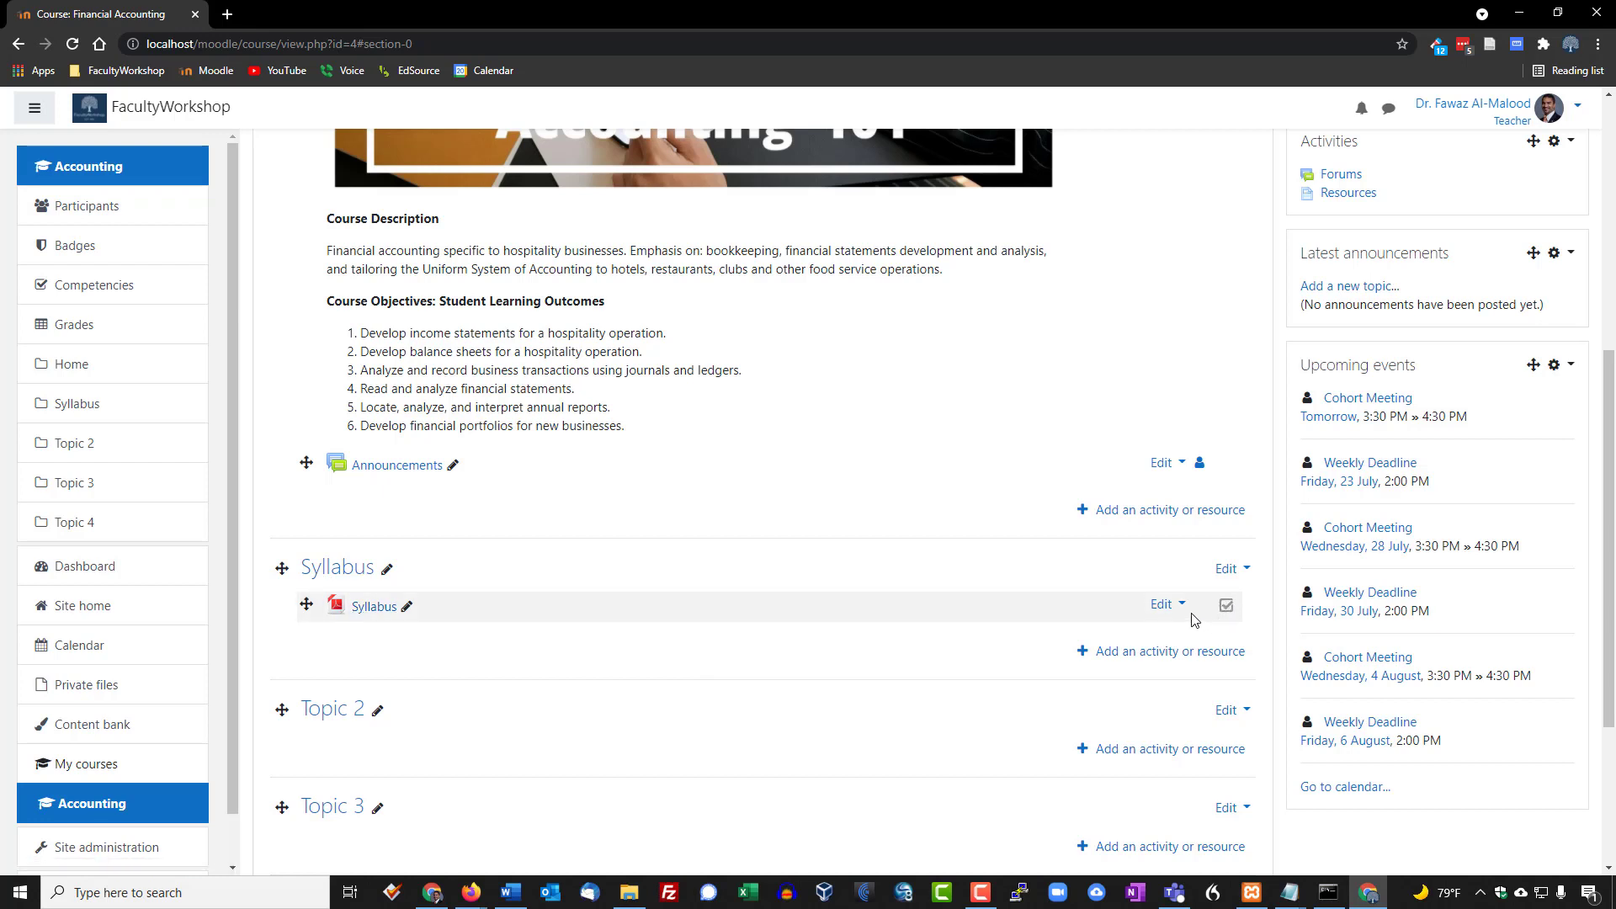
left_click(1165, 606)
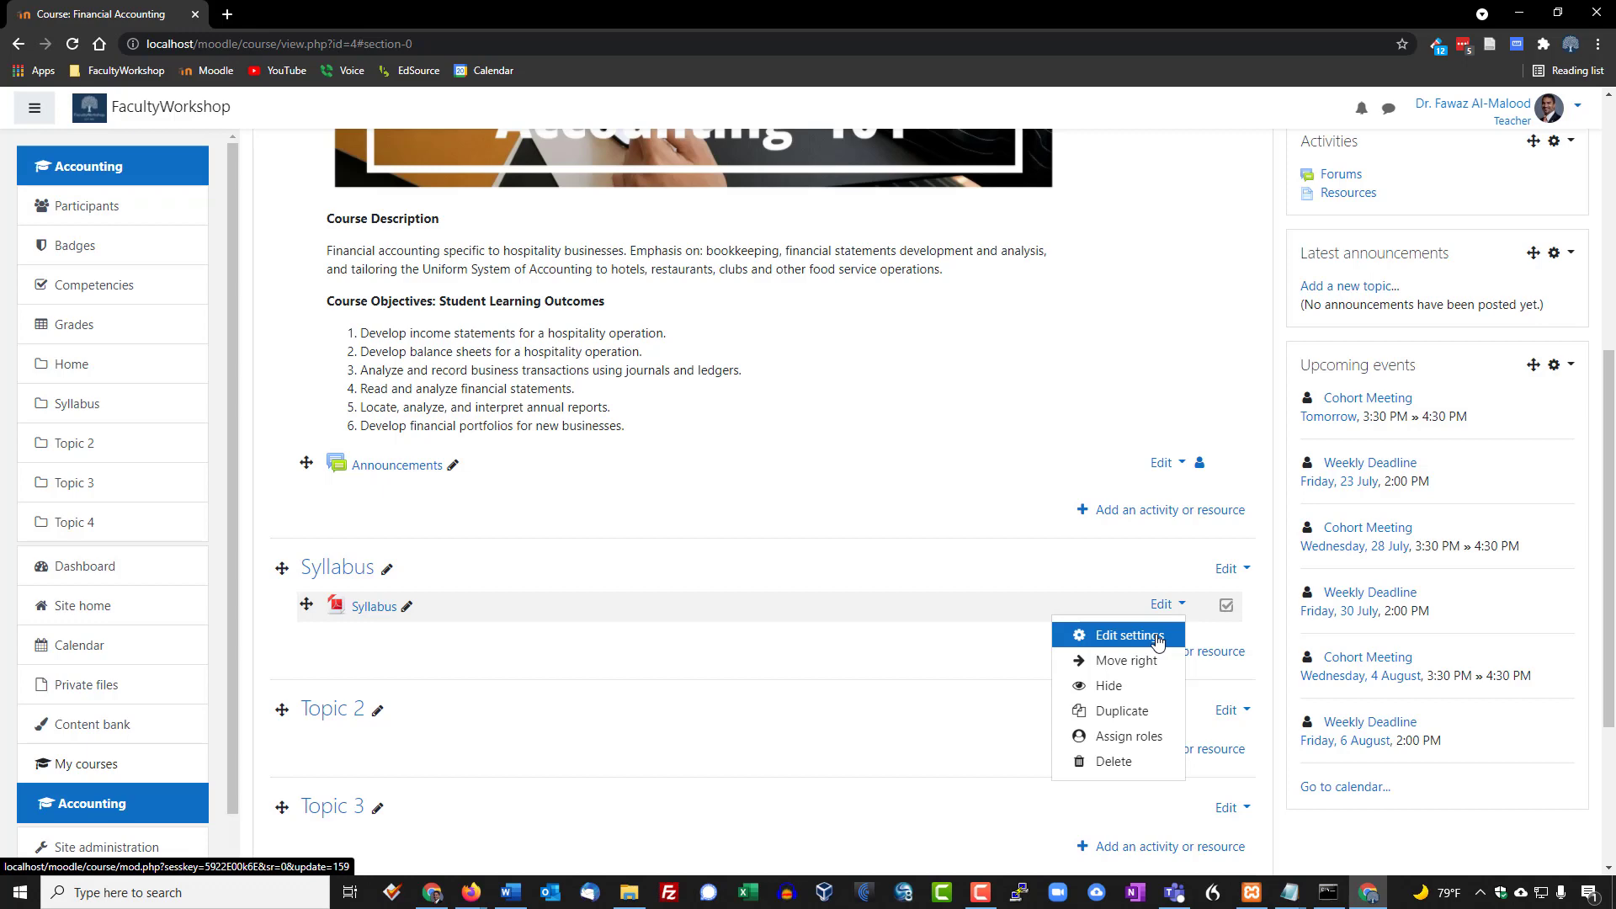
left_click(1157, 637)
Set completion tracking to 'Do not indicate activity completion' and save, returning to the course
scroll(504, 534, "down", 3)
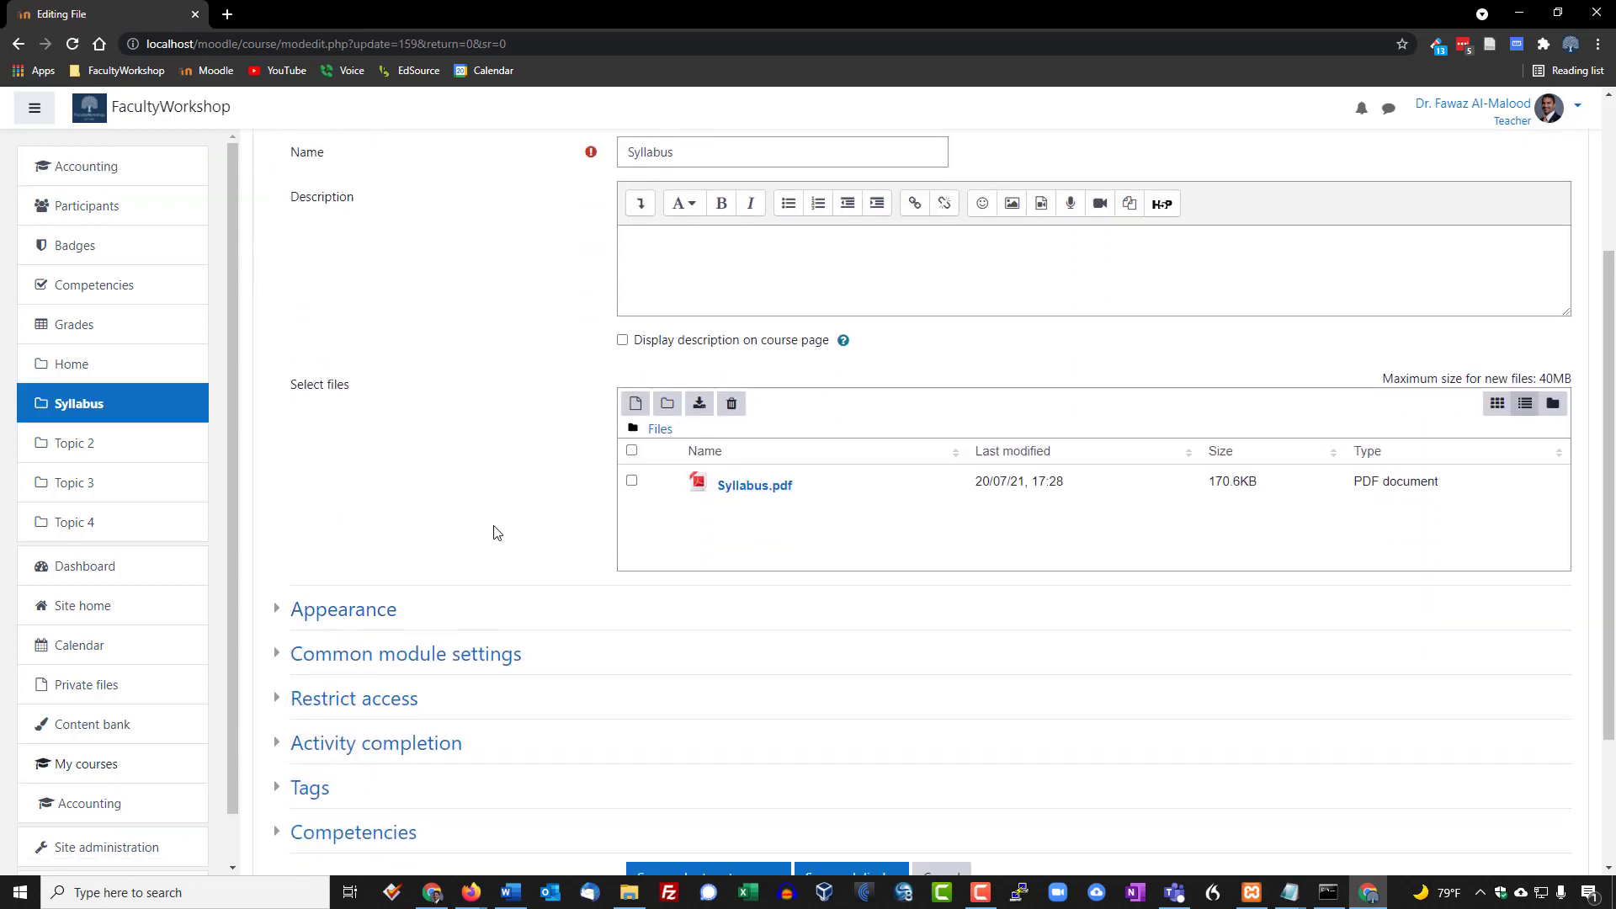
scroll(496, 532, "down", 2)
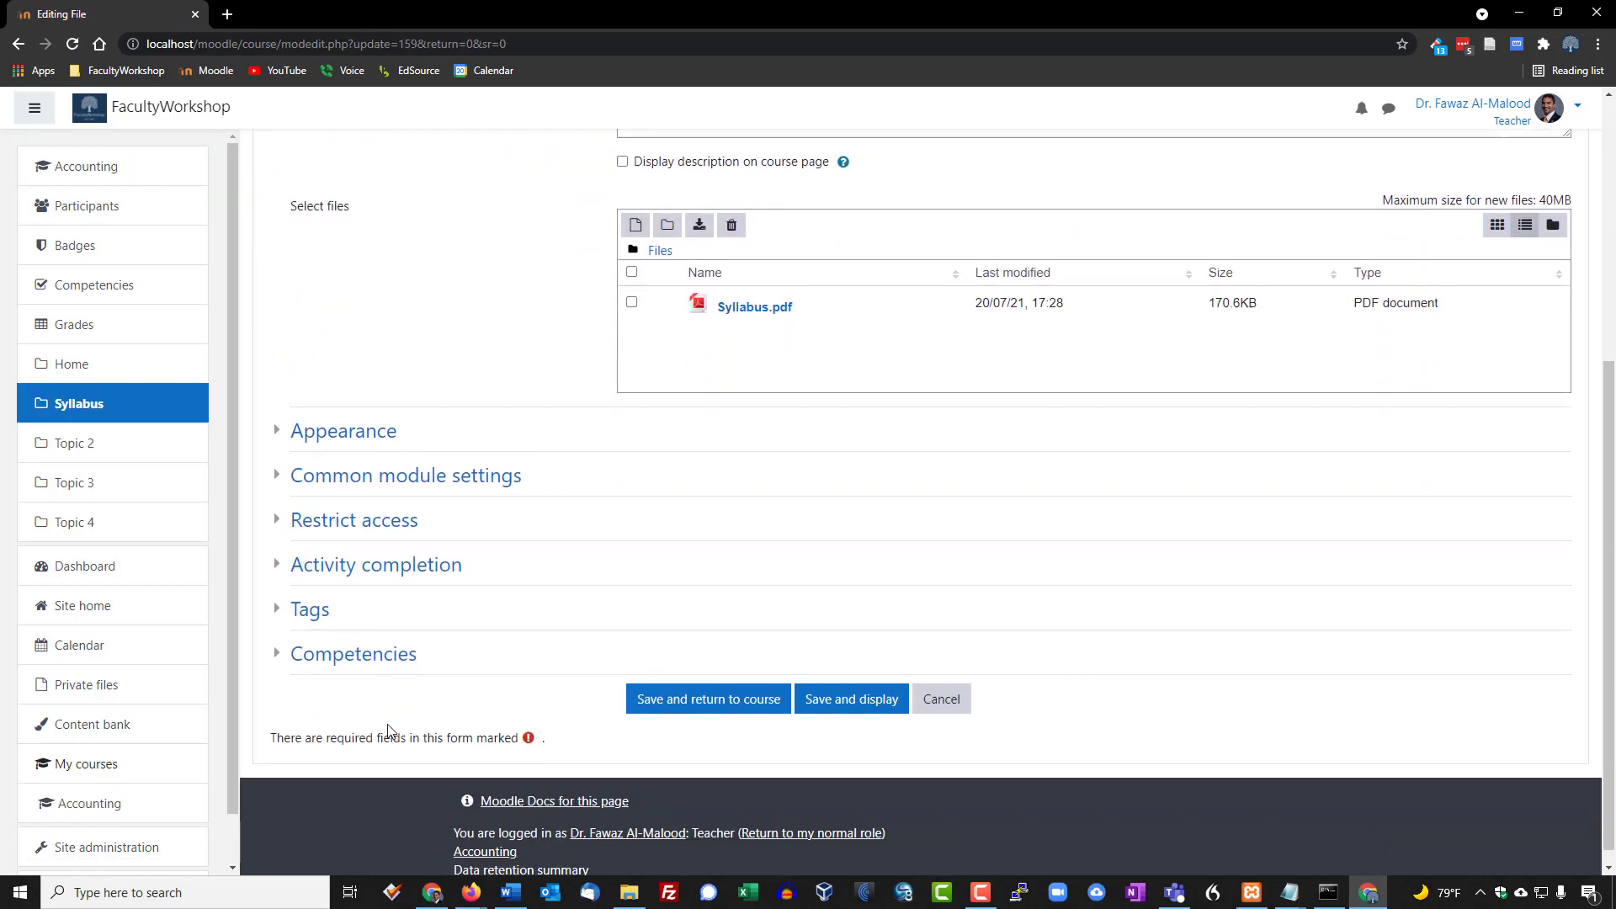
left_click(387, 566)
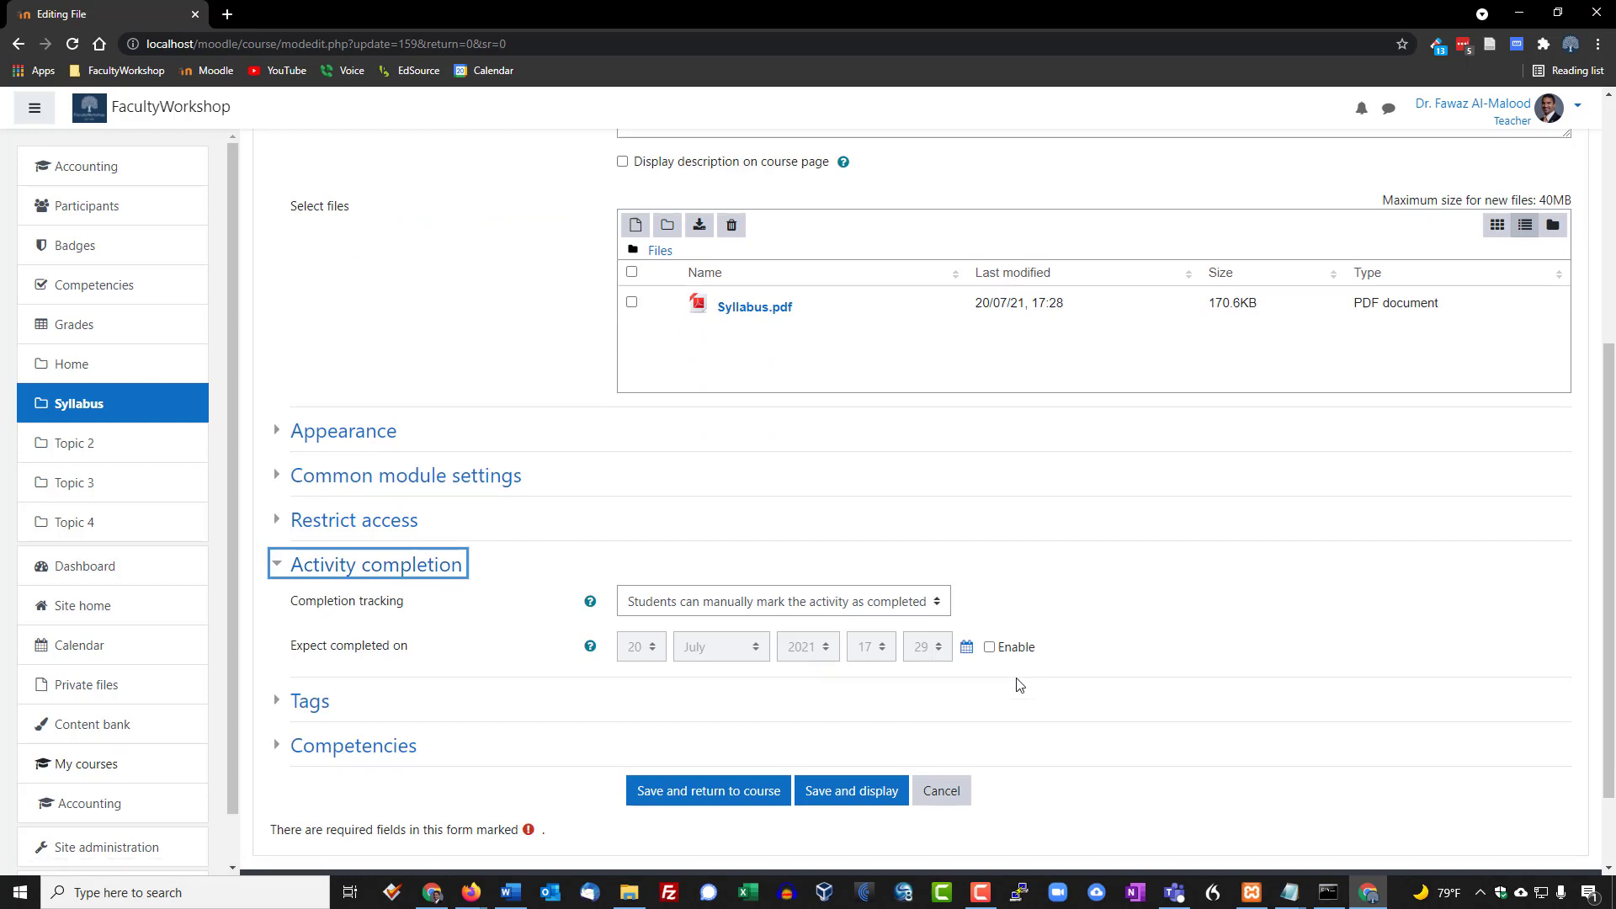
left_click(739, 605)
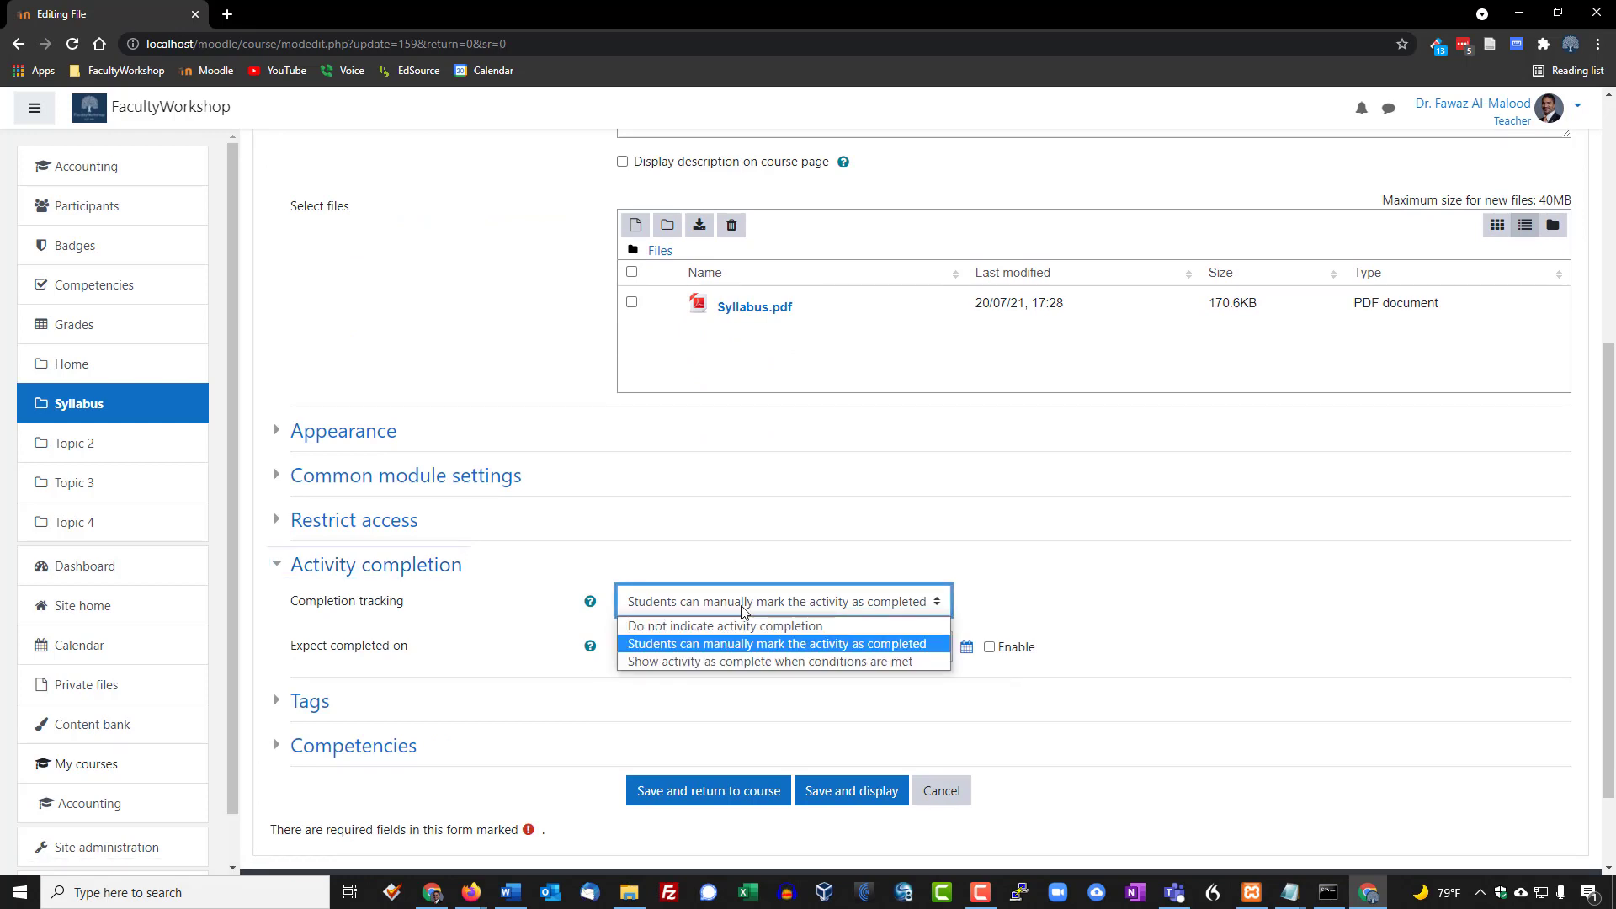
left_click(730, 627)
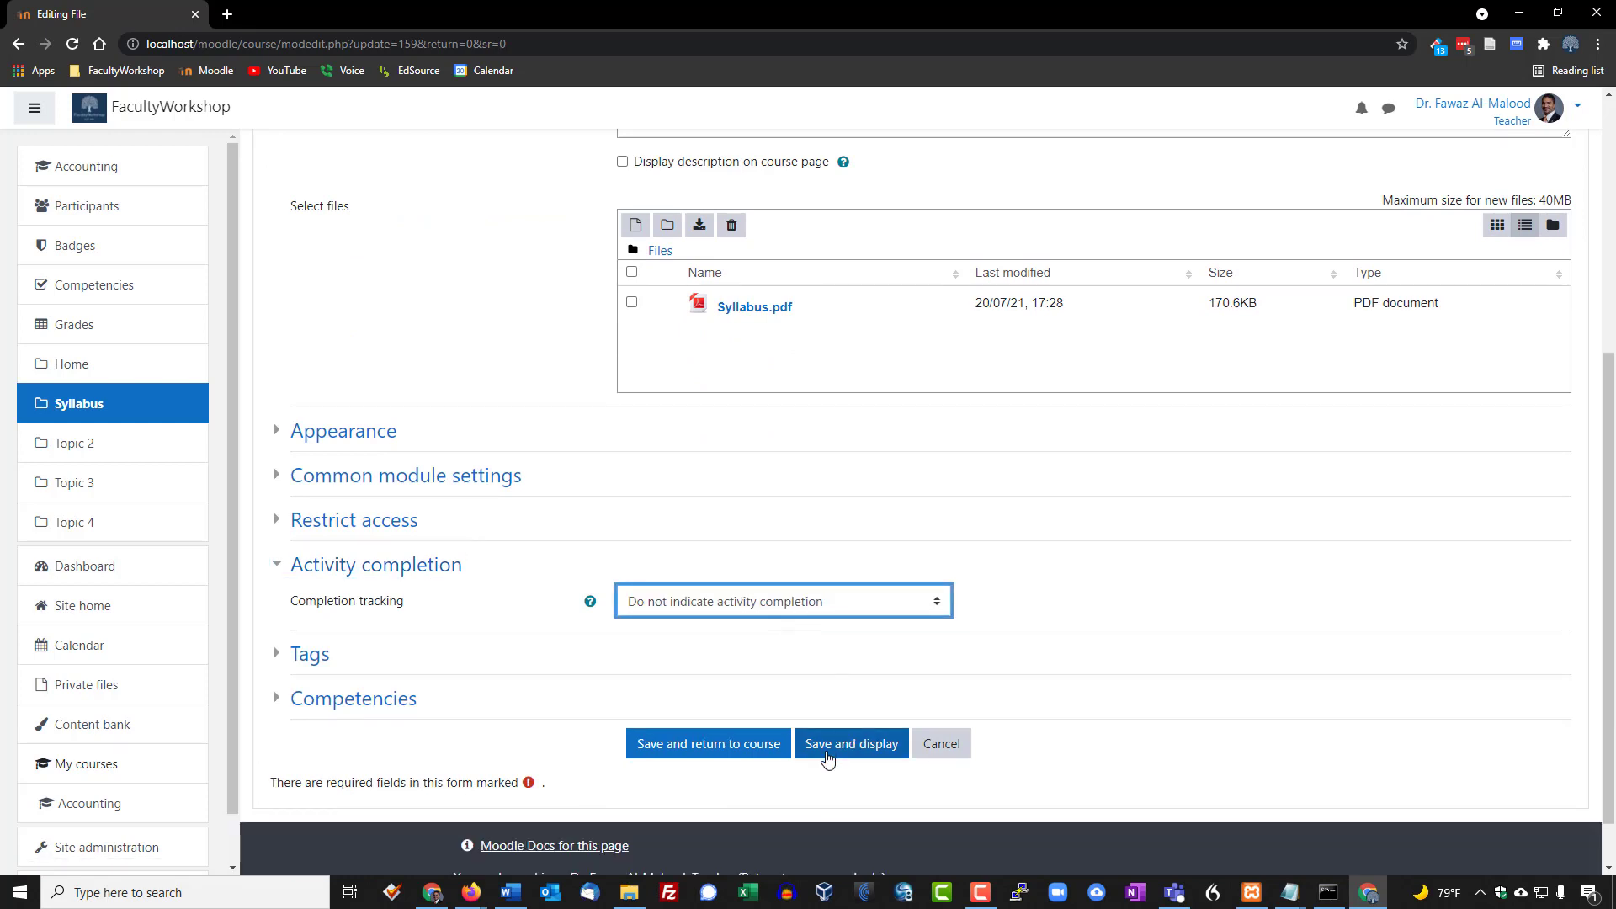
left_click(745, 752)
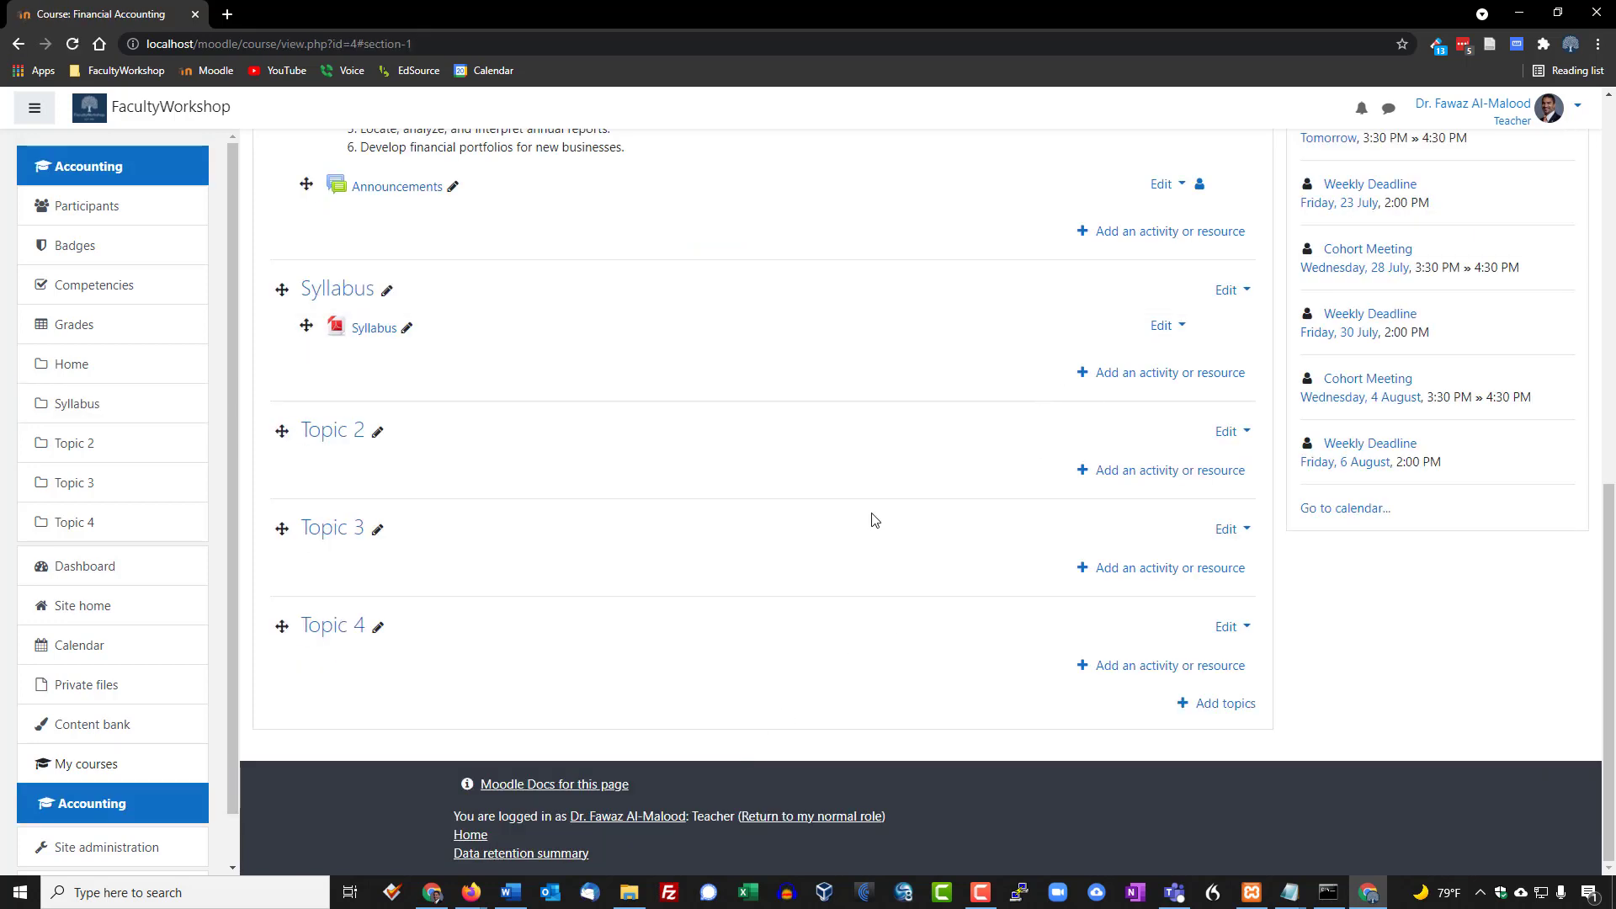
scroll(942, 614, "up", 7)
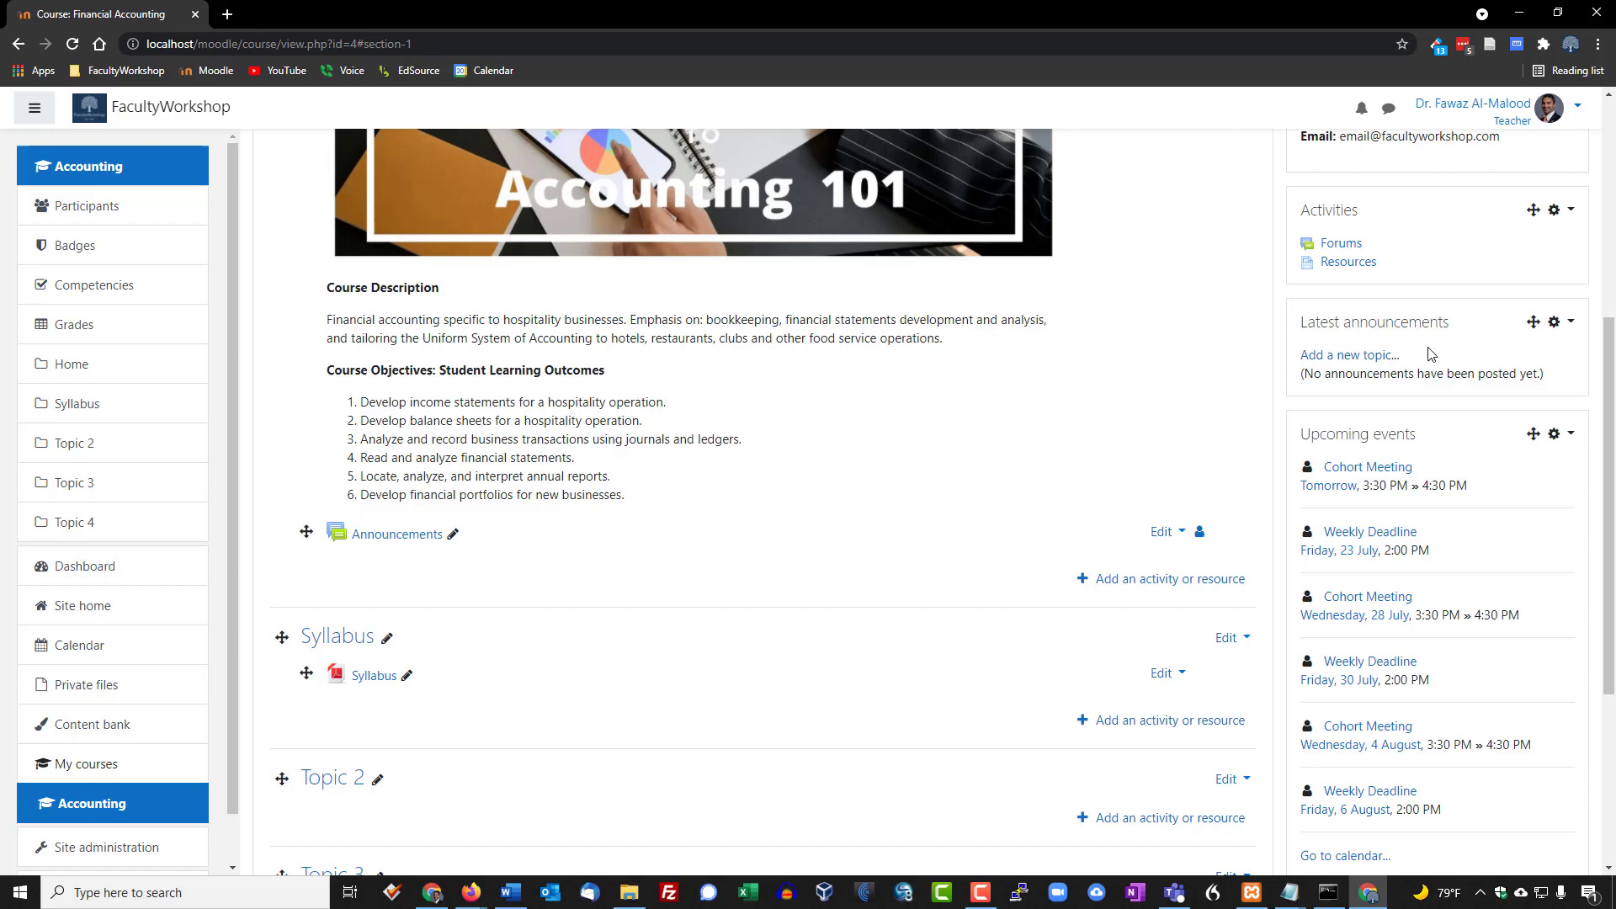
scroll(1435, 269, "up", 3)
left_click(1472, 227)
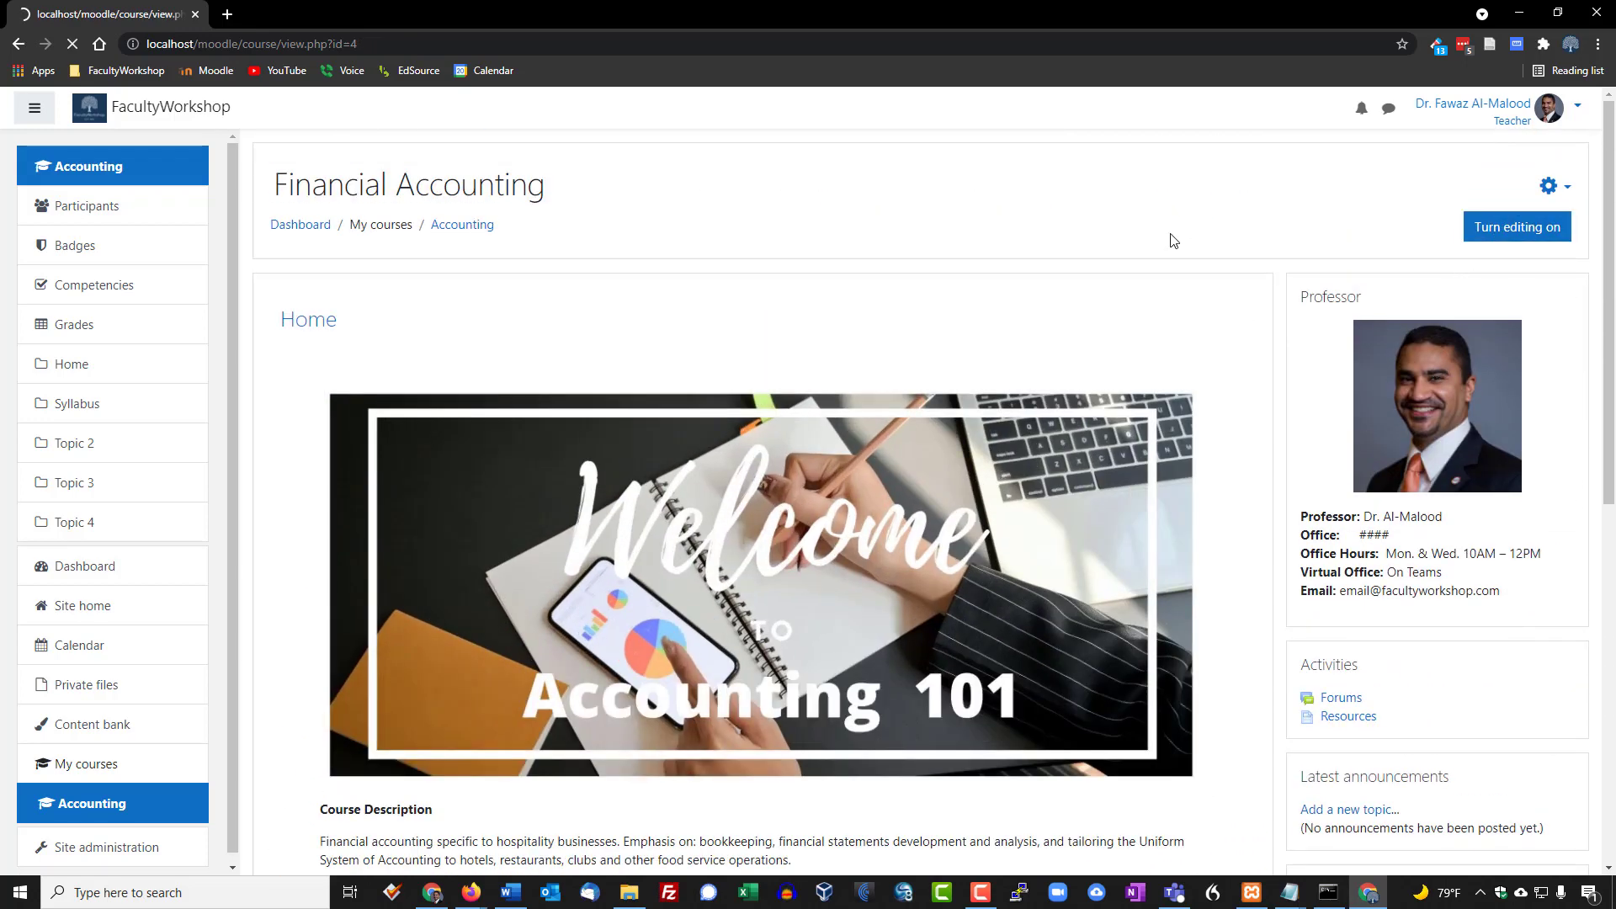
scroll(1162, 227, "down", 6)
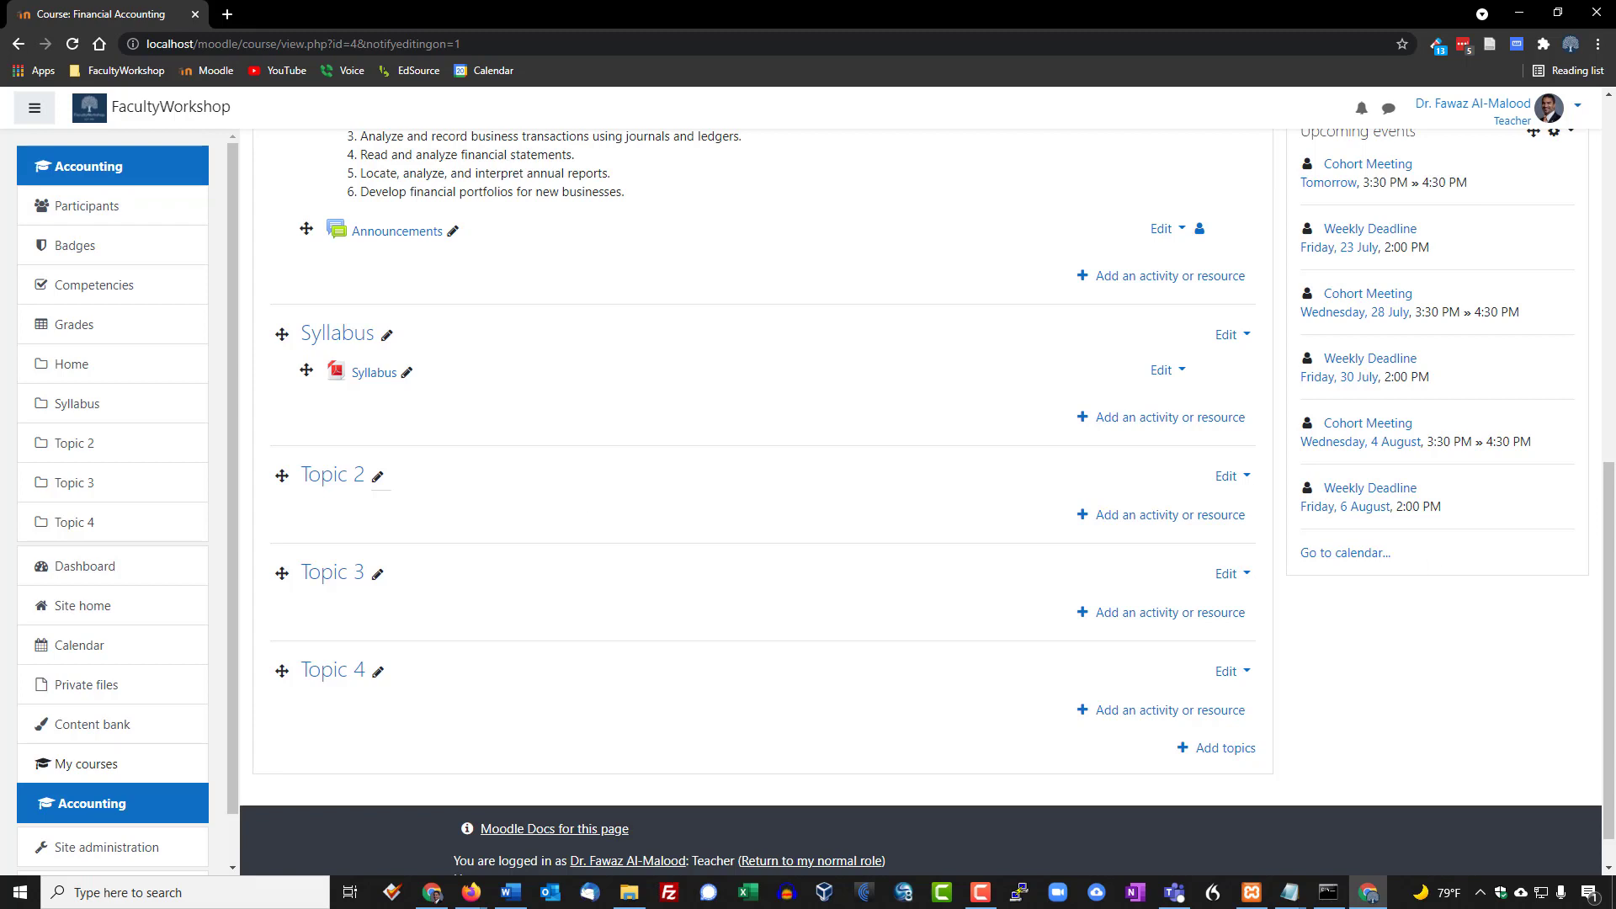
Rename the Topic 2 section inline to Week 1
key("F10")
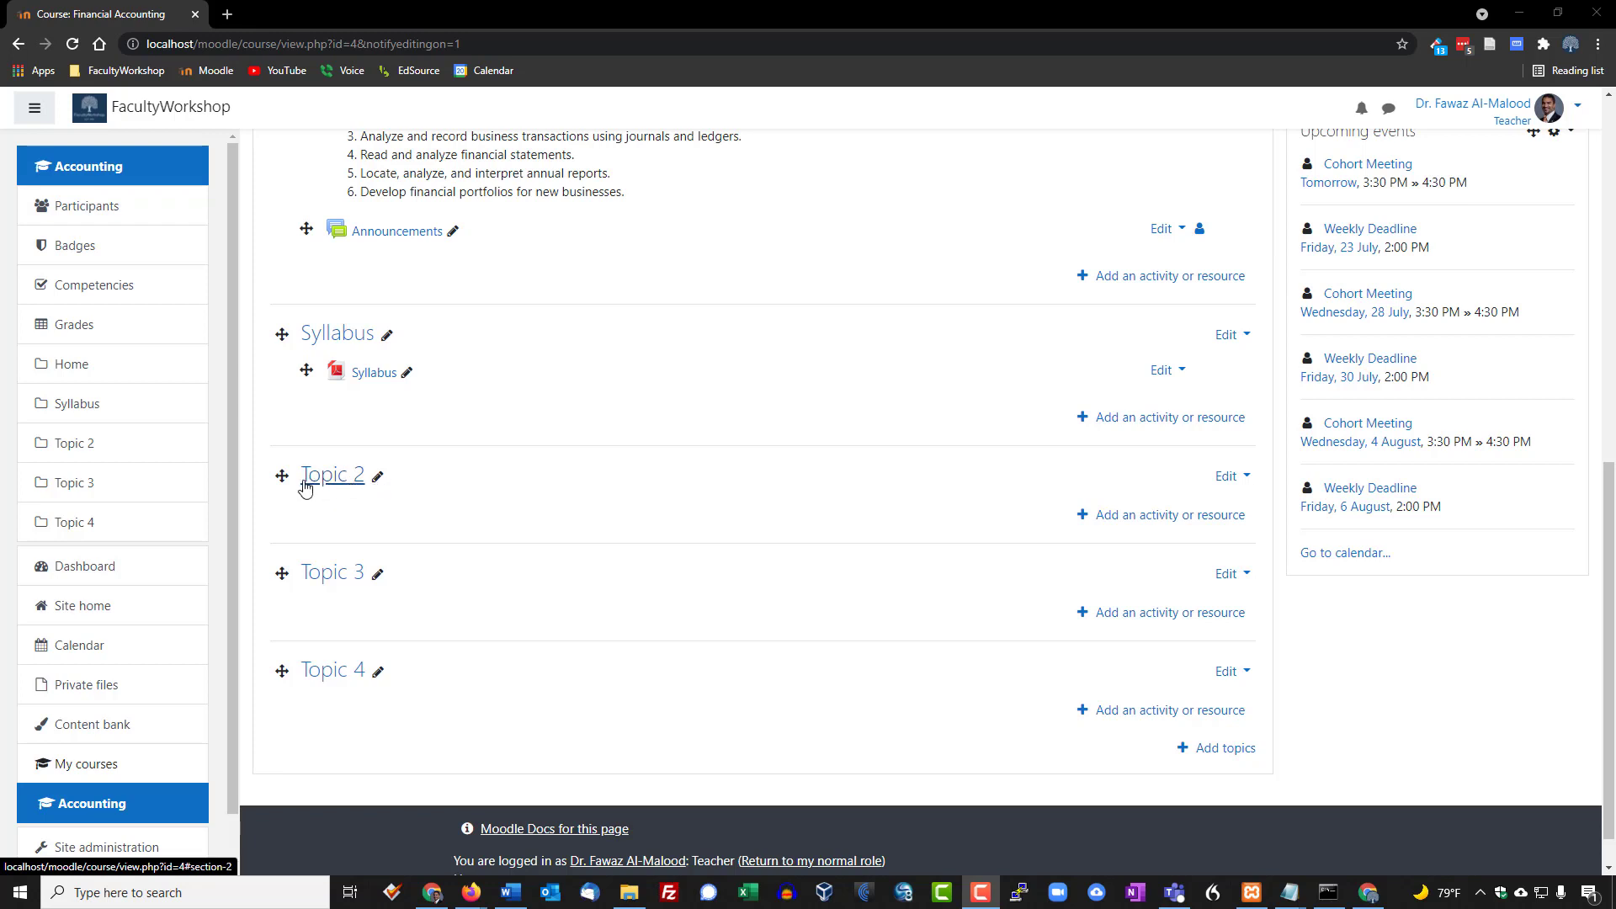
left_click(376, 478)
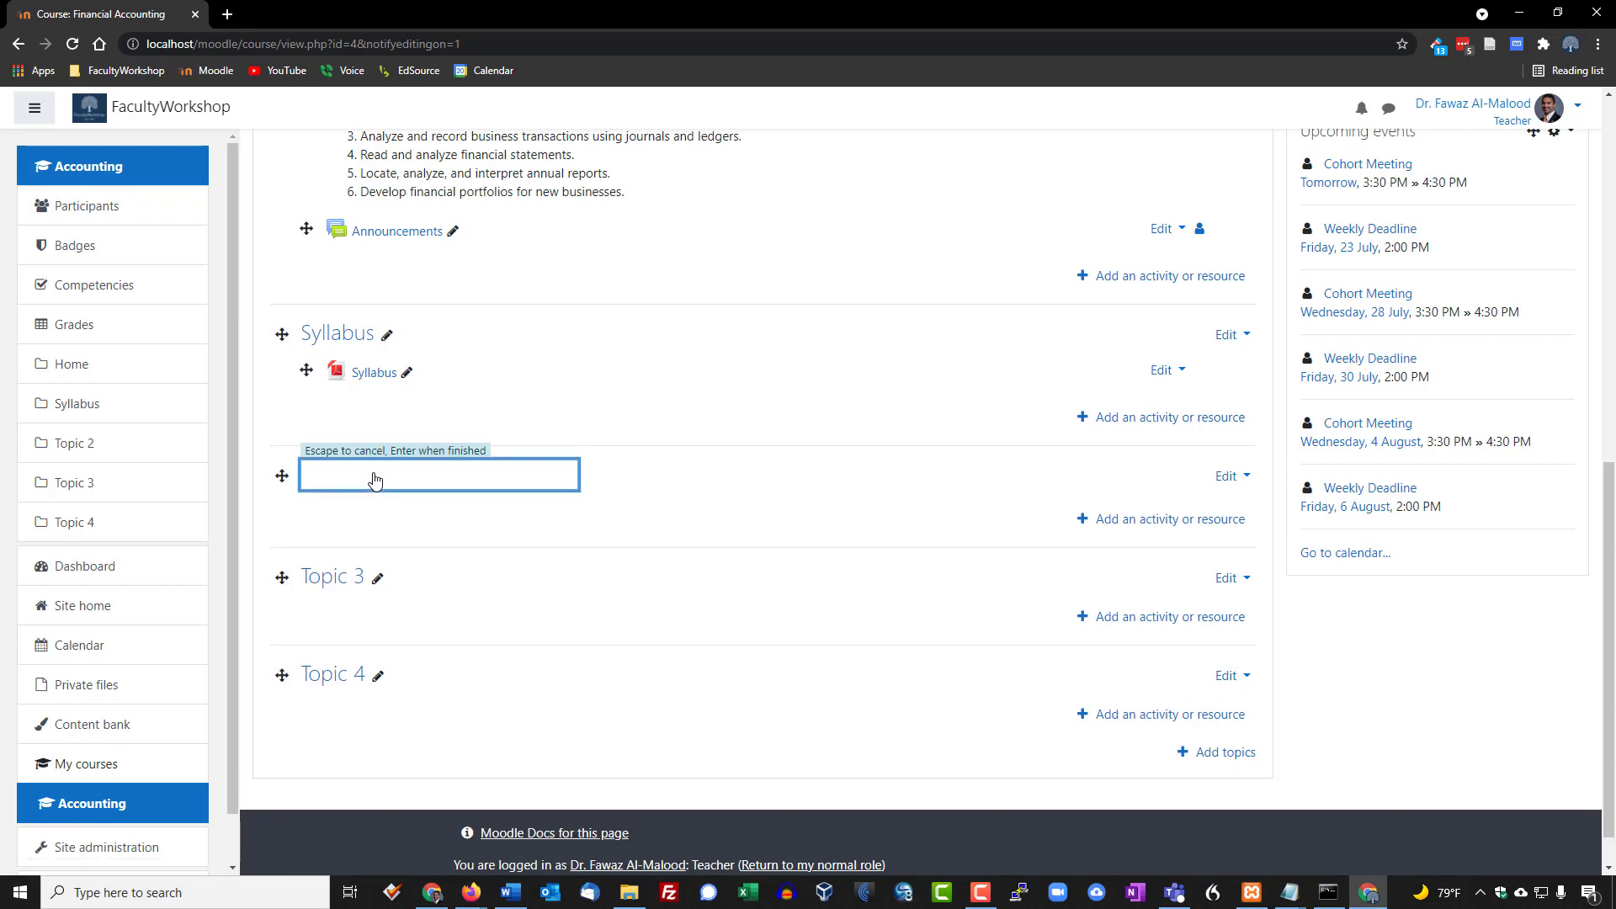
type("Week 1")
key("Return")
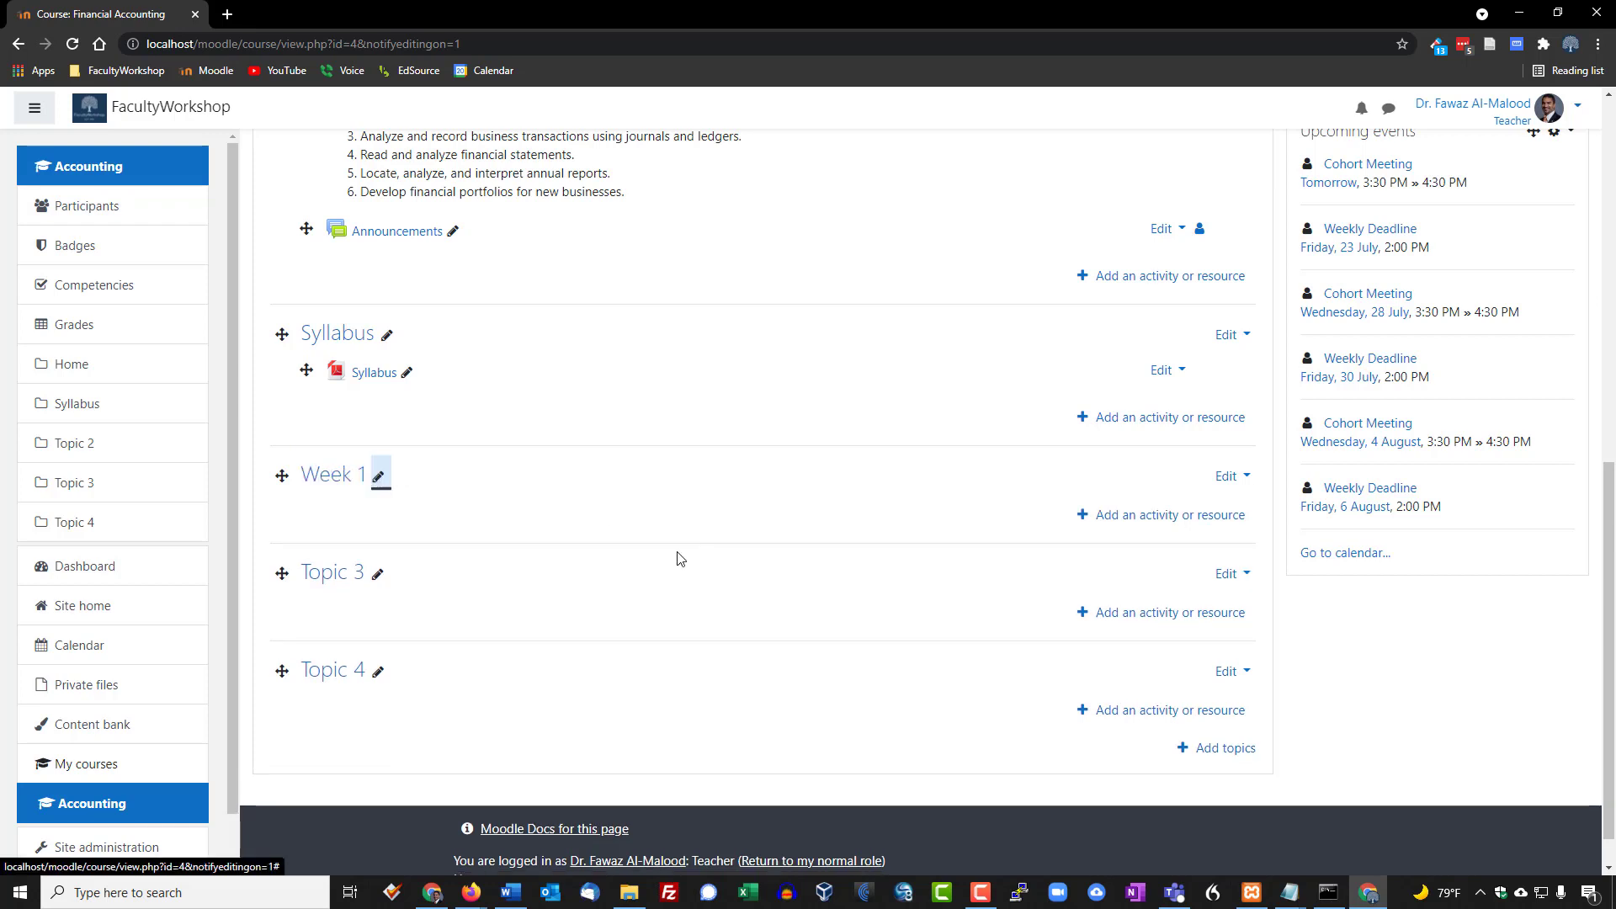
scroll(484, 487, "down", 1)
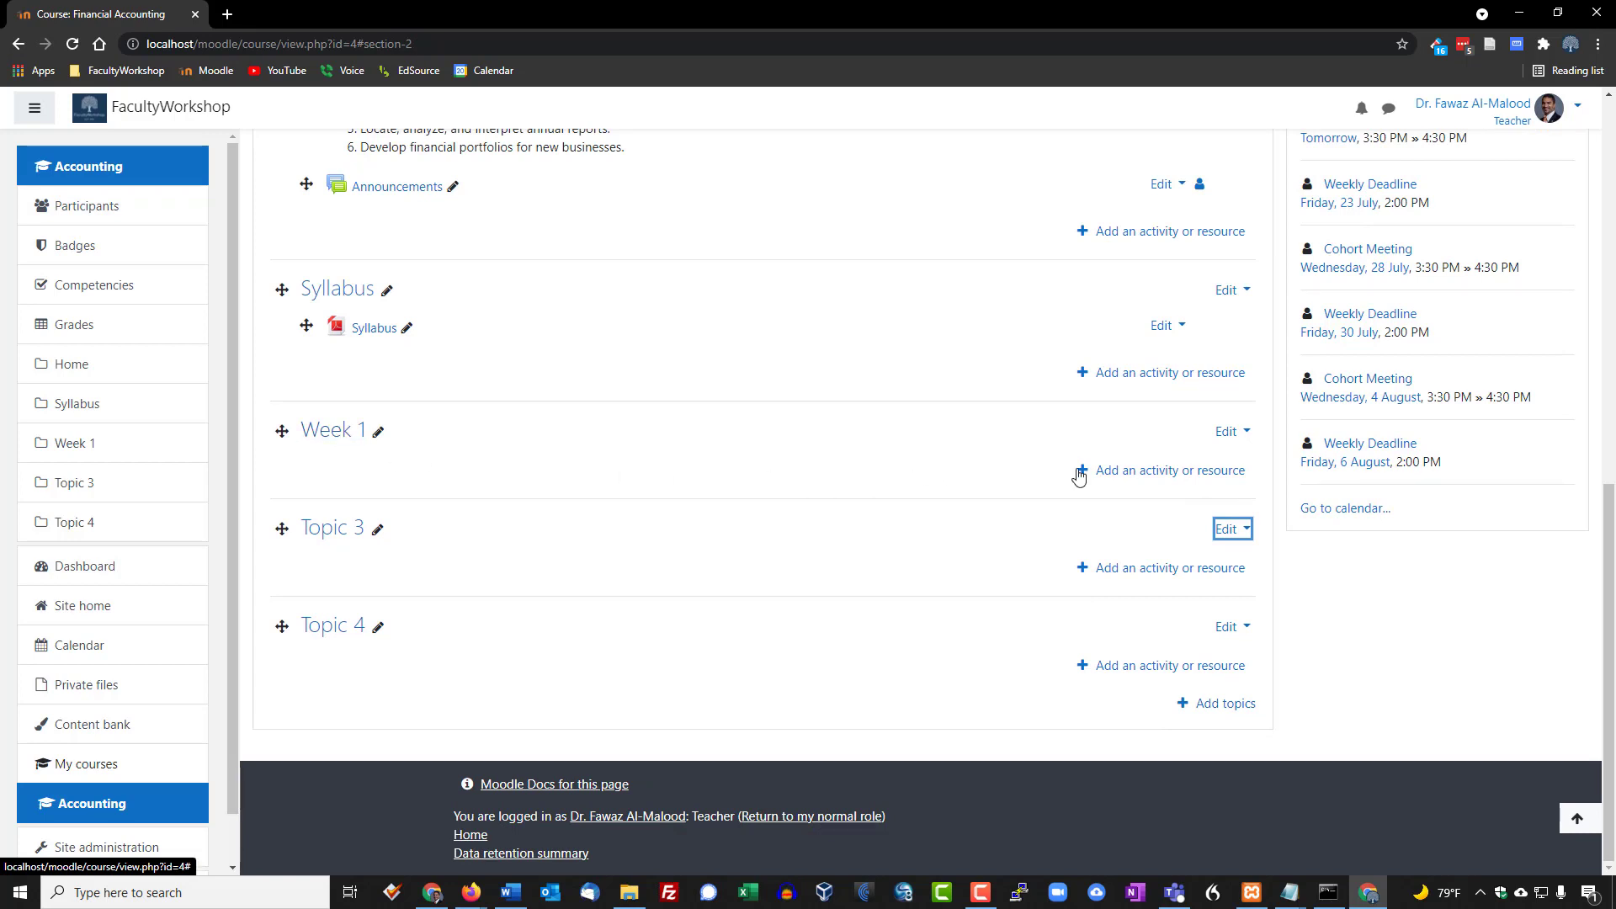
Add a label to Week 1 with a bold Principles of Accounting title
left_click(1163, 474)
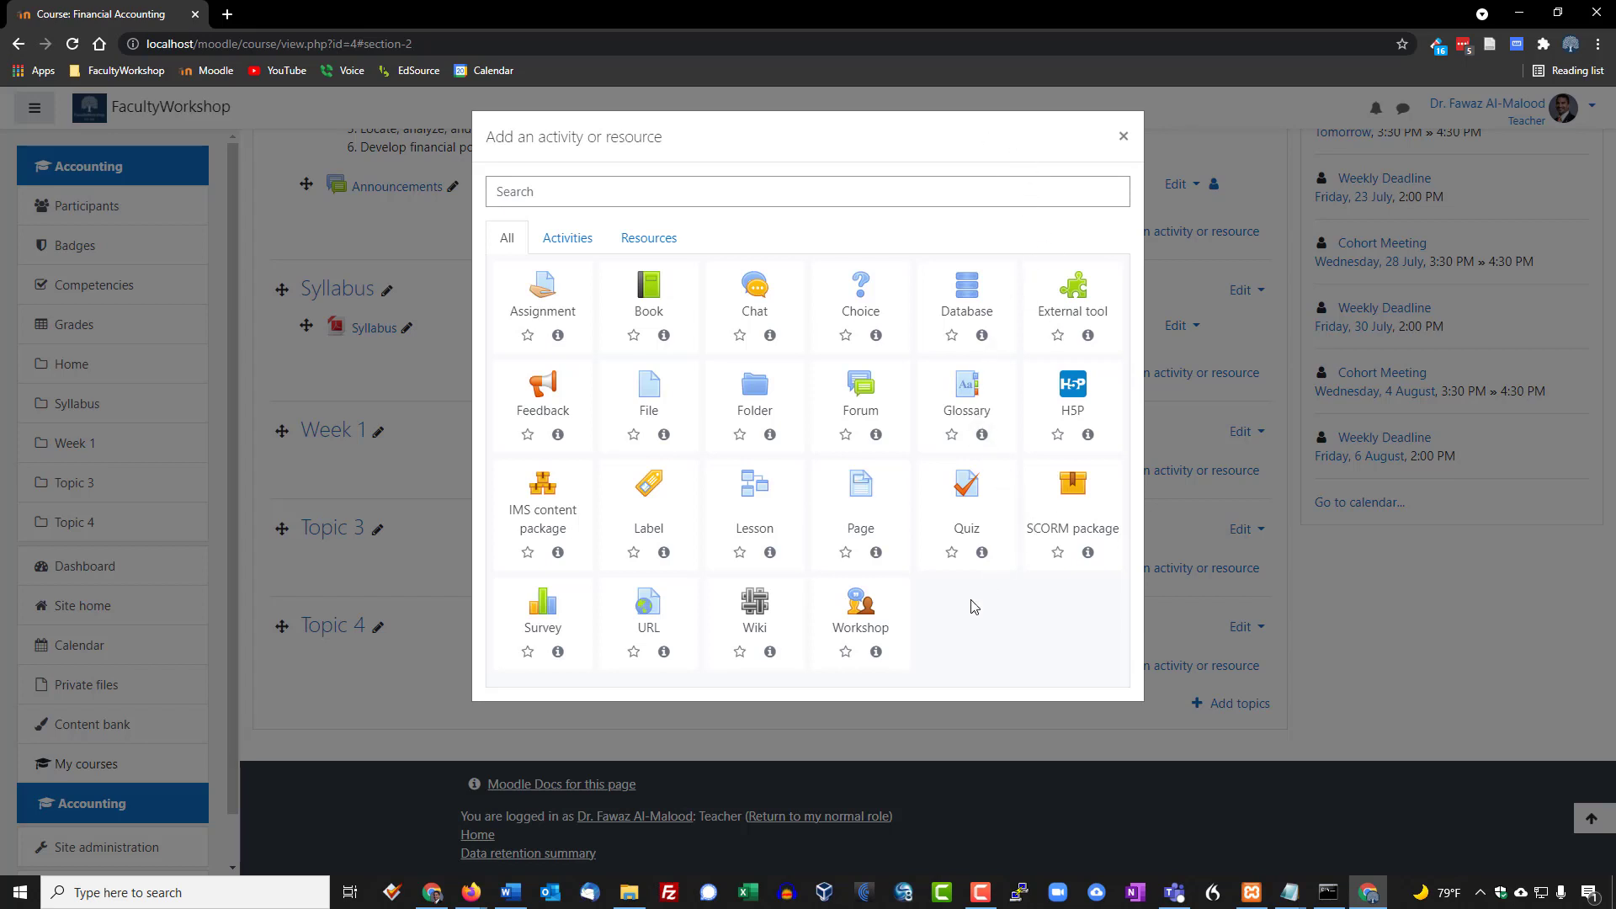
left_click(651, 488)
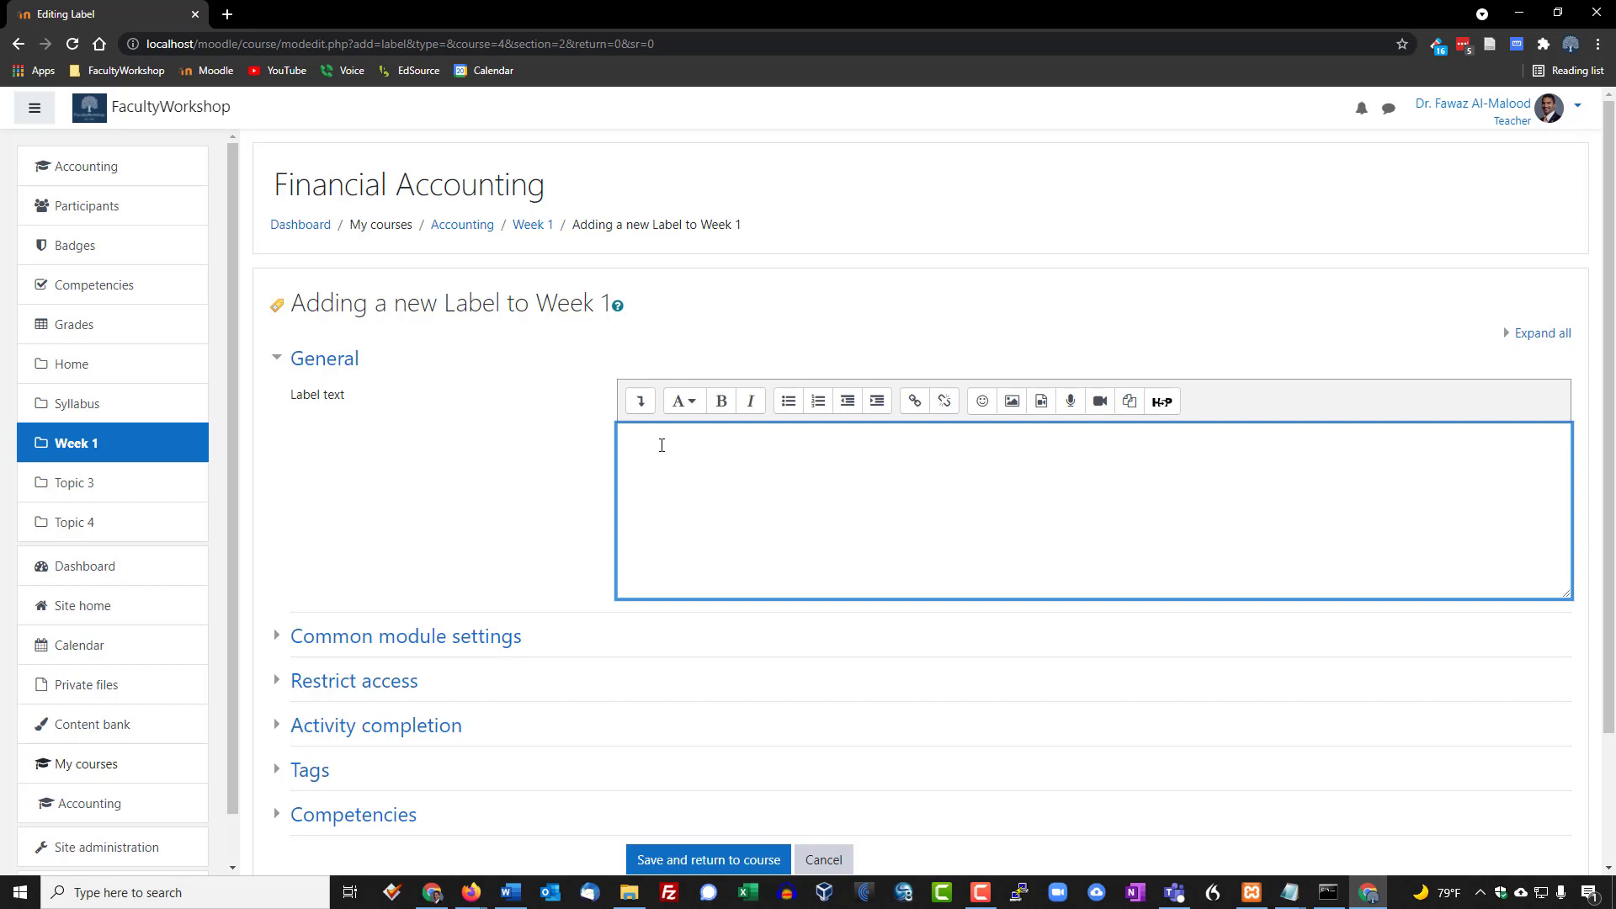
type("Principles of Accounting")
left_click_drag(818, 446, 608, 474)
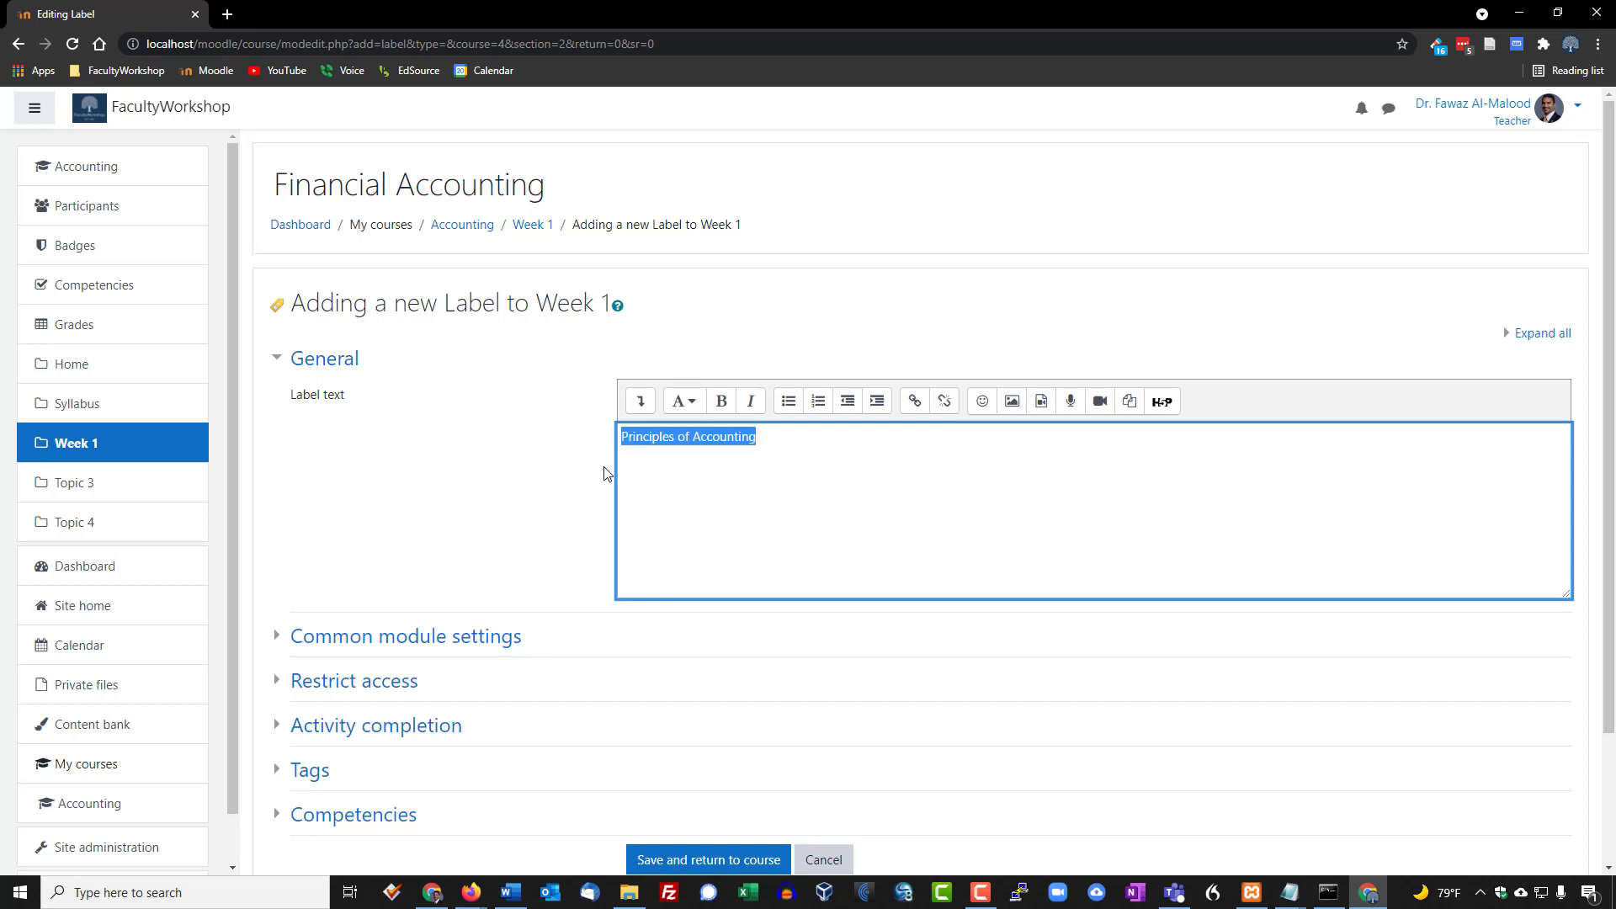
left_click(723, 403)
left_click(806, 451)
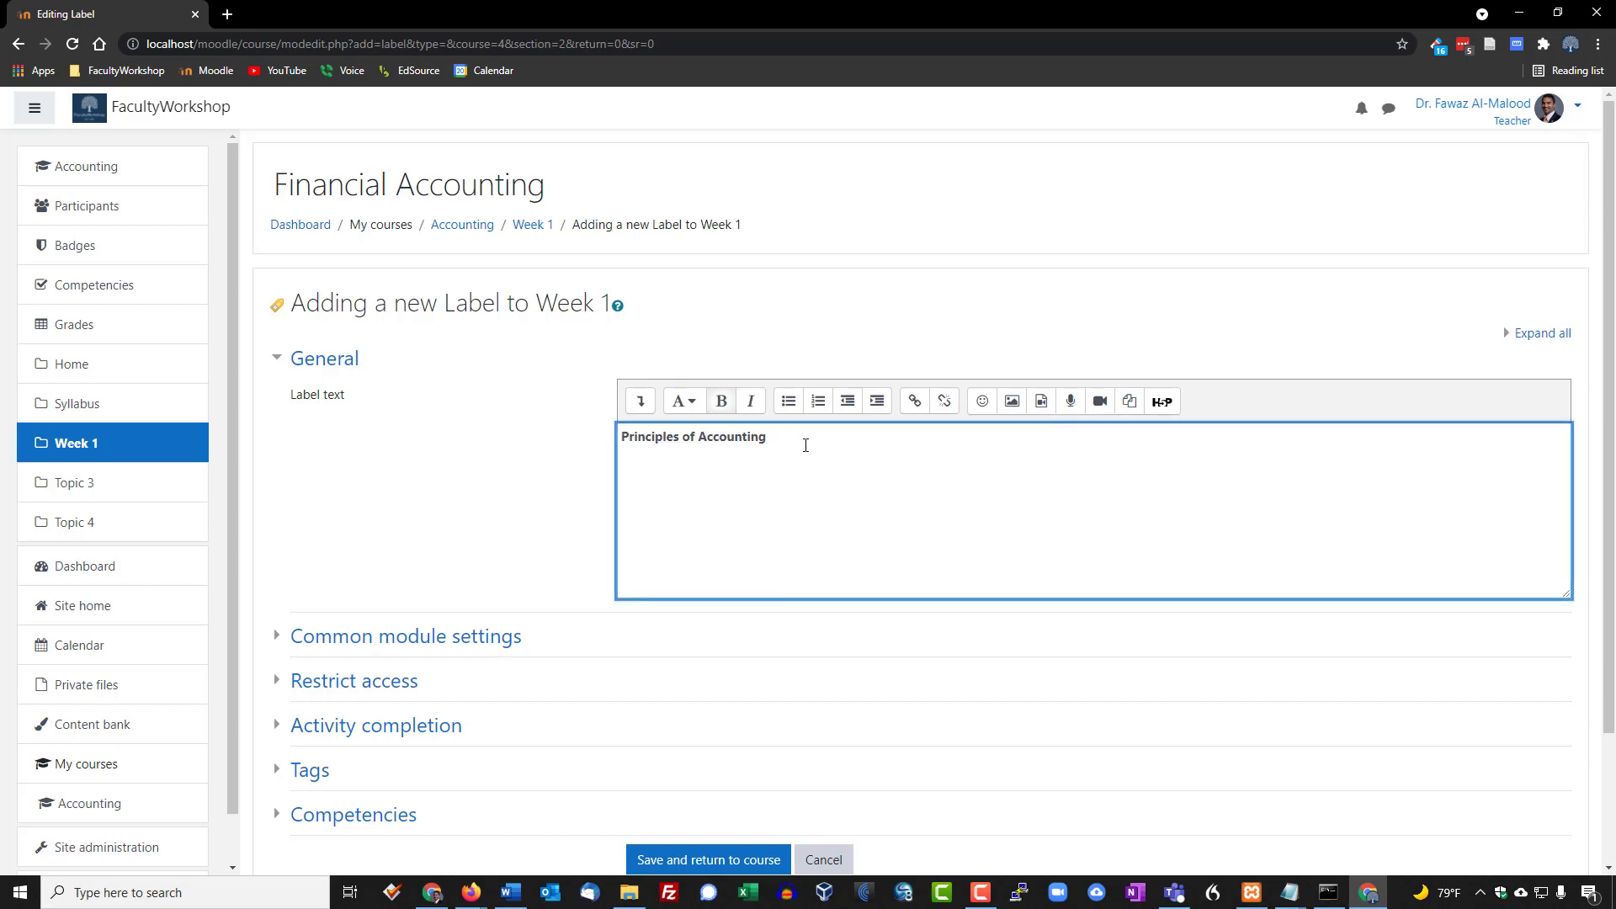
Paste the learning objectives below the title and remove their bold formatting
left_click(641, 401)
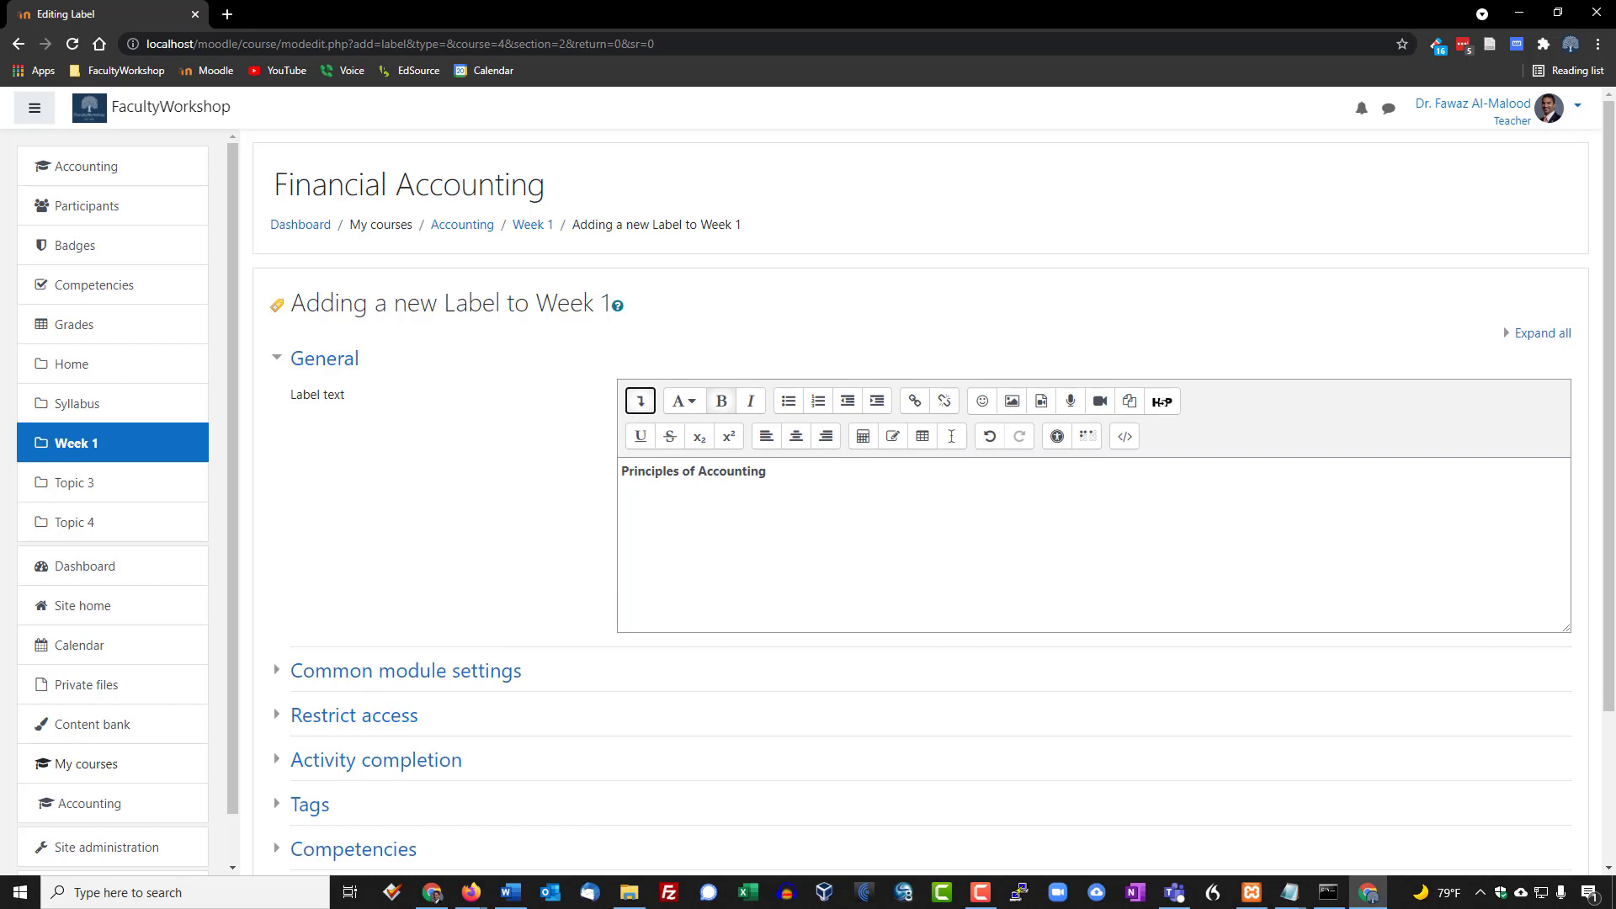
key("super+e")
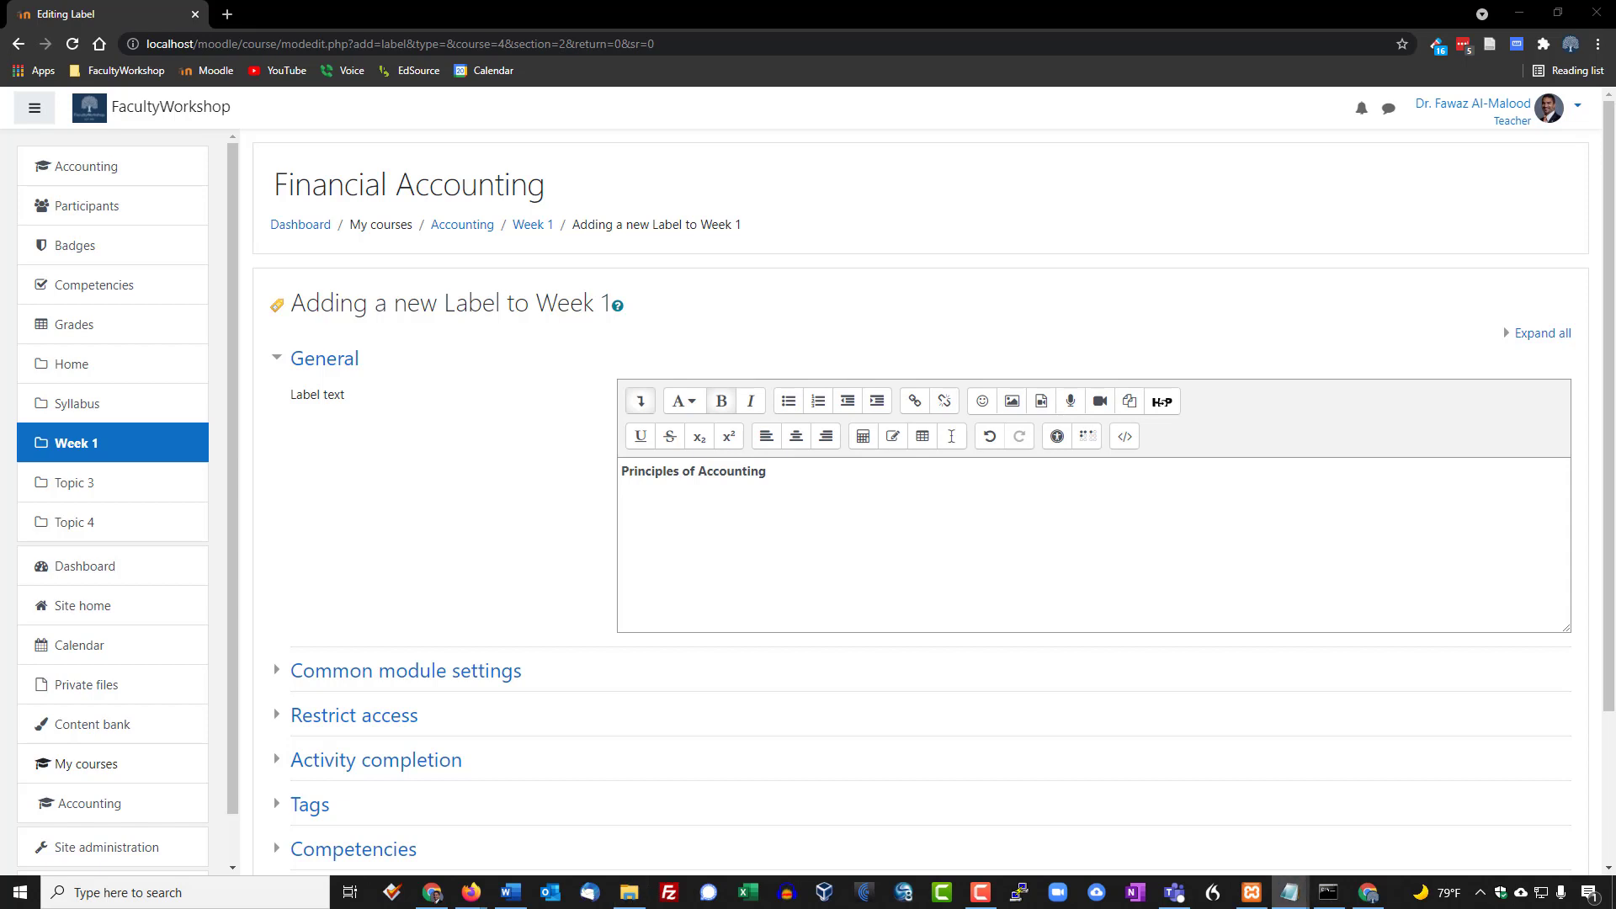
left_click(668, 499)
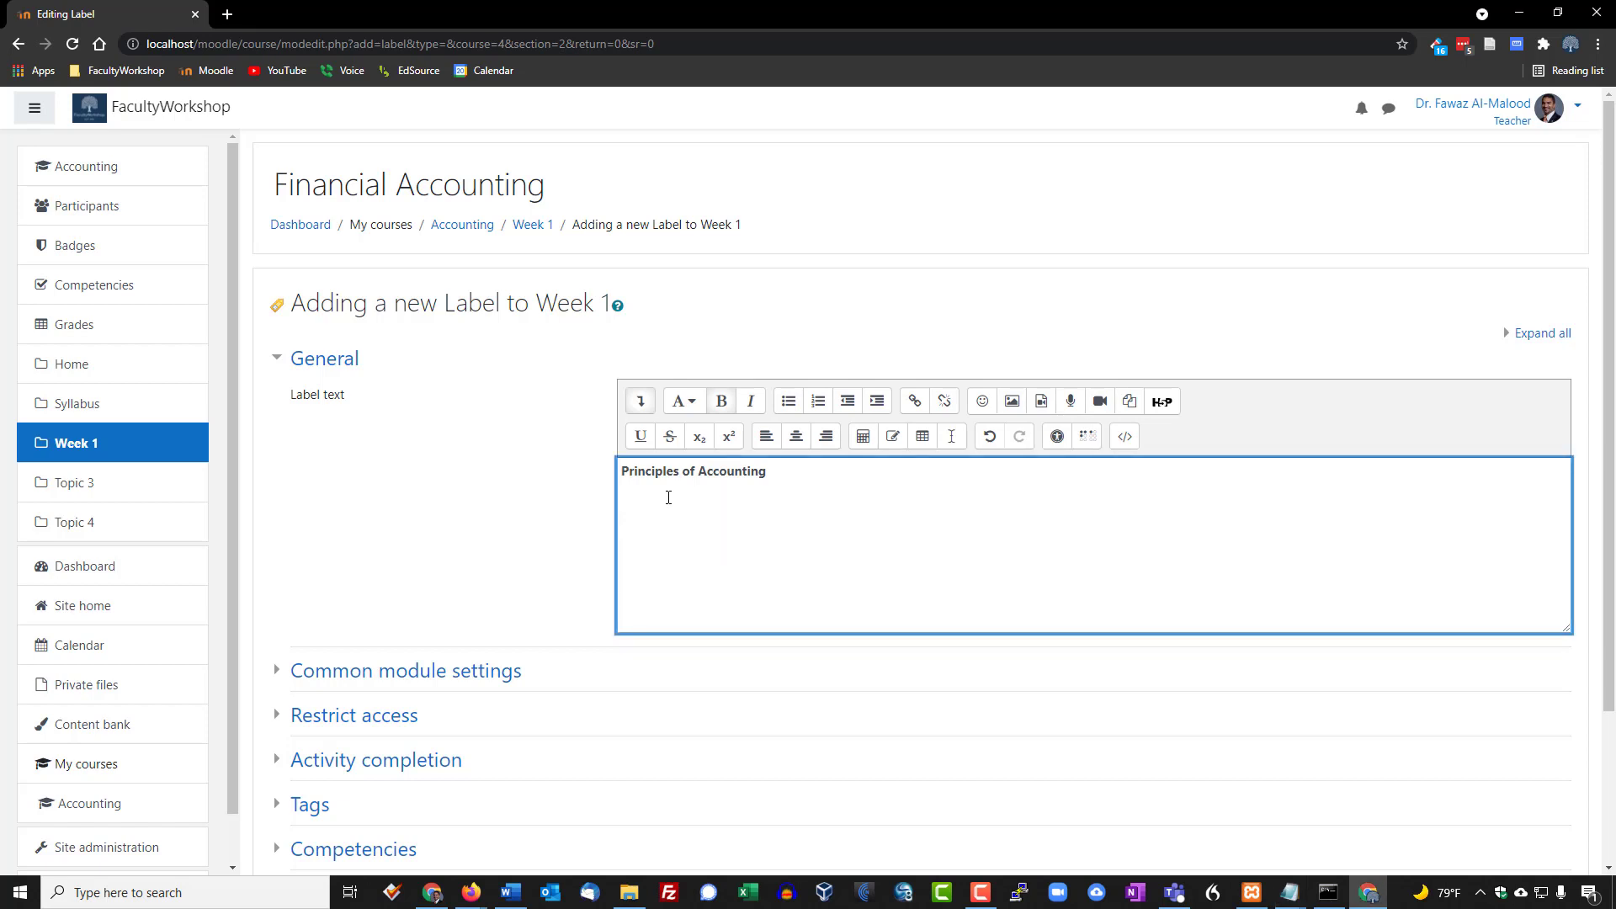
right_click(669, 499)
left_click(764, 644)
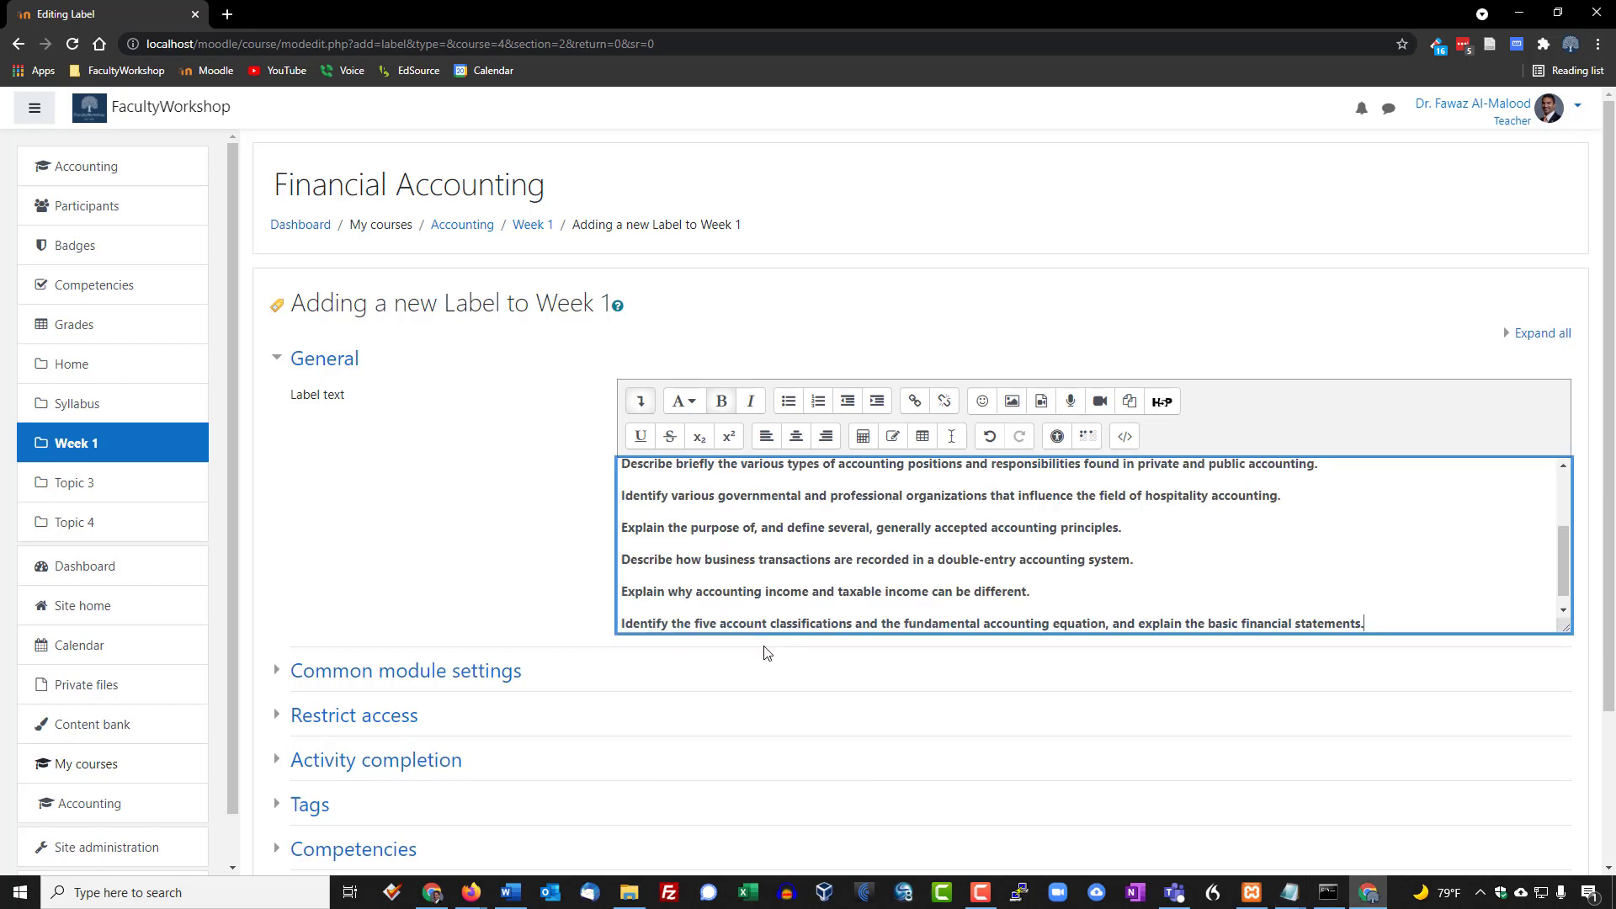
scroll(848, 584, "up", 2)
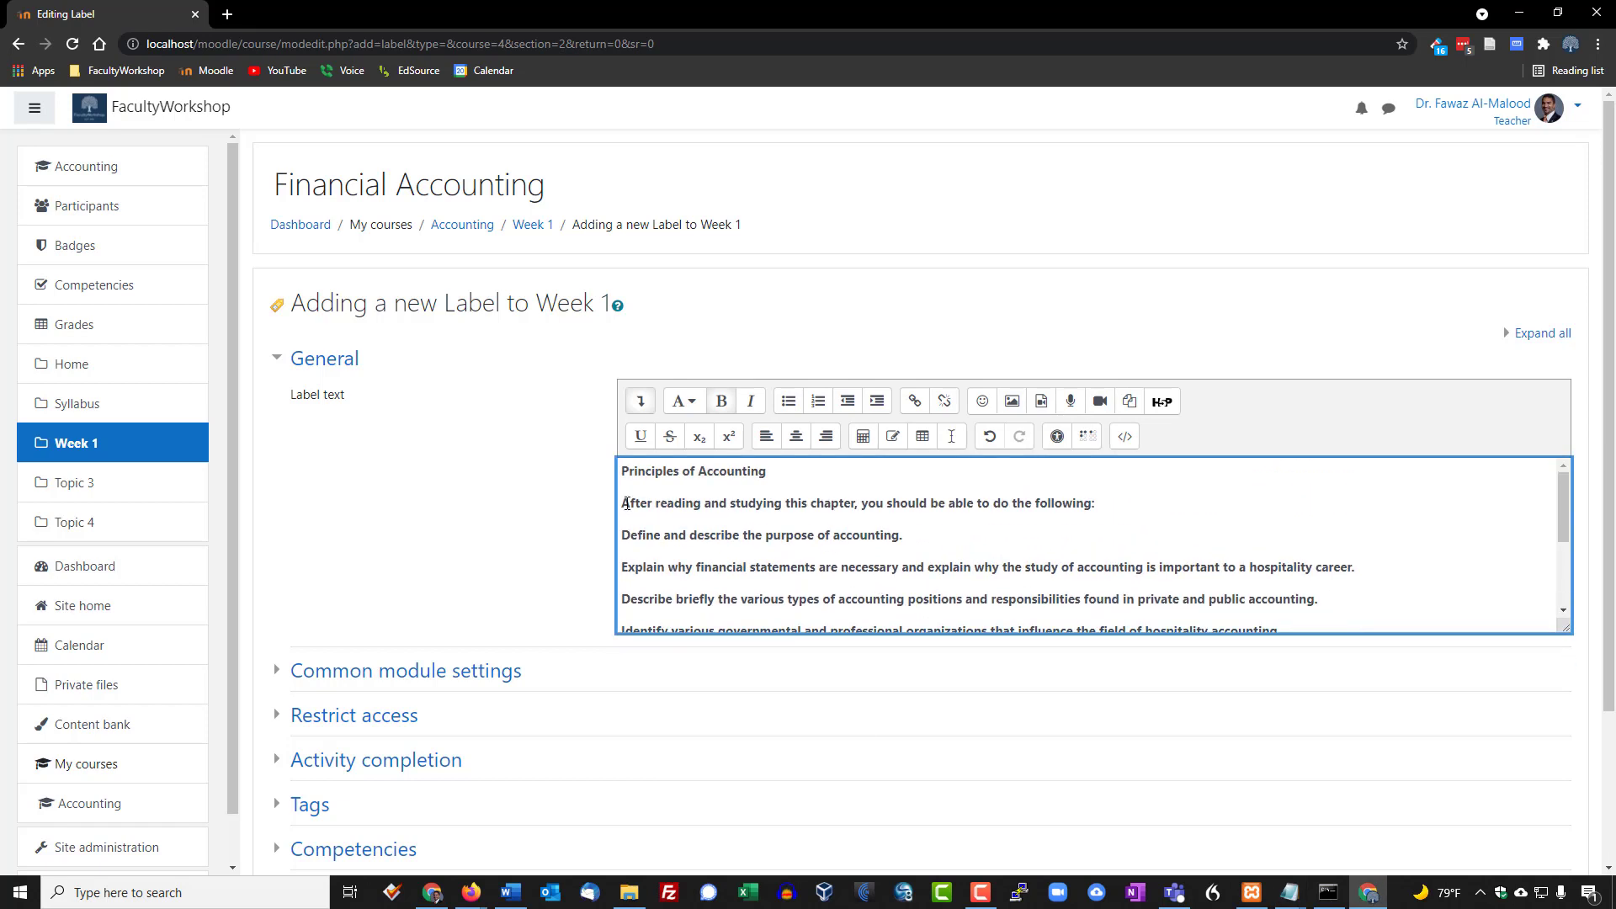
left_click_drag(666, 508, 1211, 572)
left_click(722, 402)
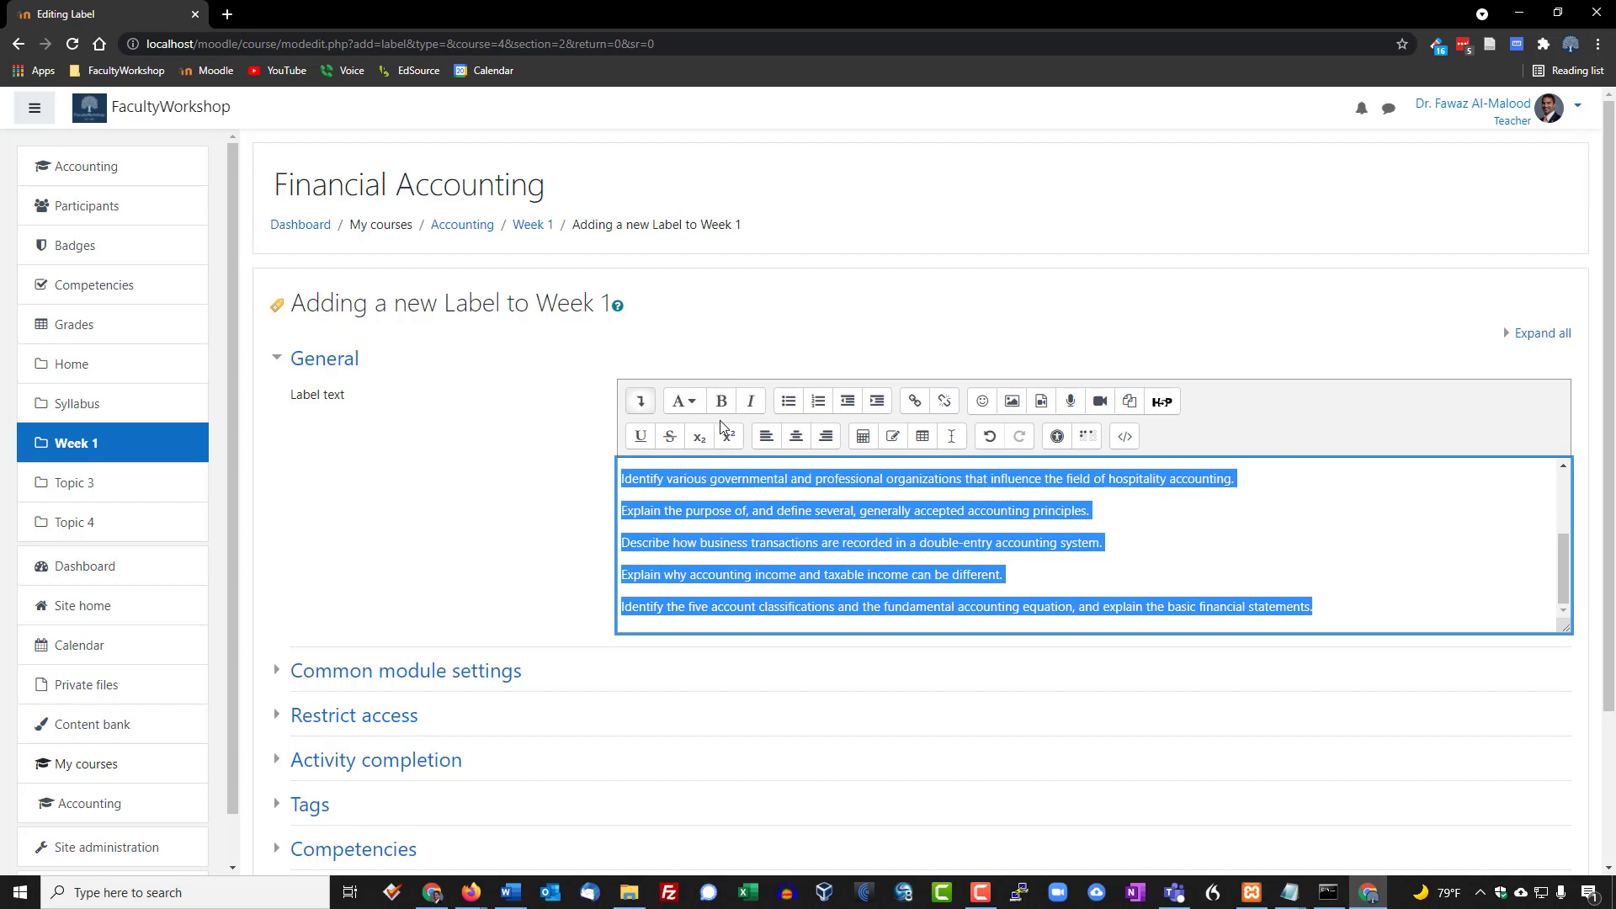
Select the six learning objectives in the label text
scroll(826, 529, "up", 2)
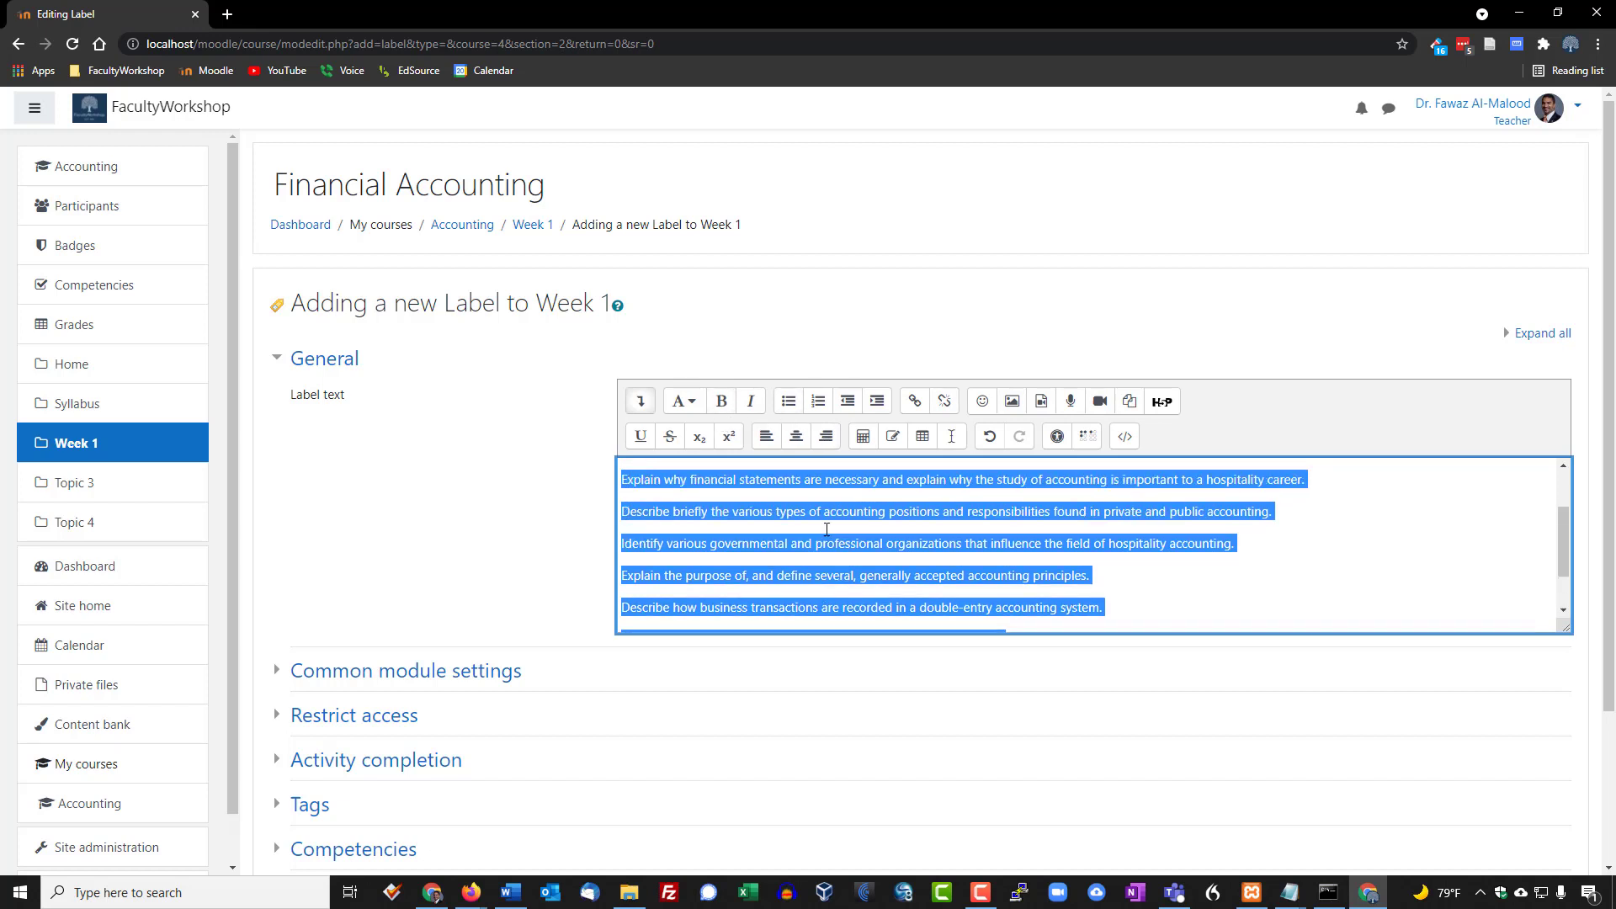
scroll(827, 529, "up", 1)
scroll(1033, 570, "down", 5)
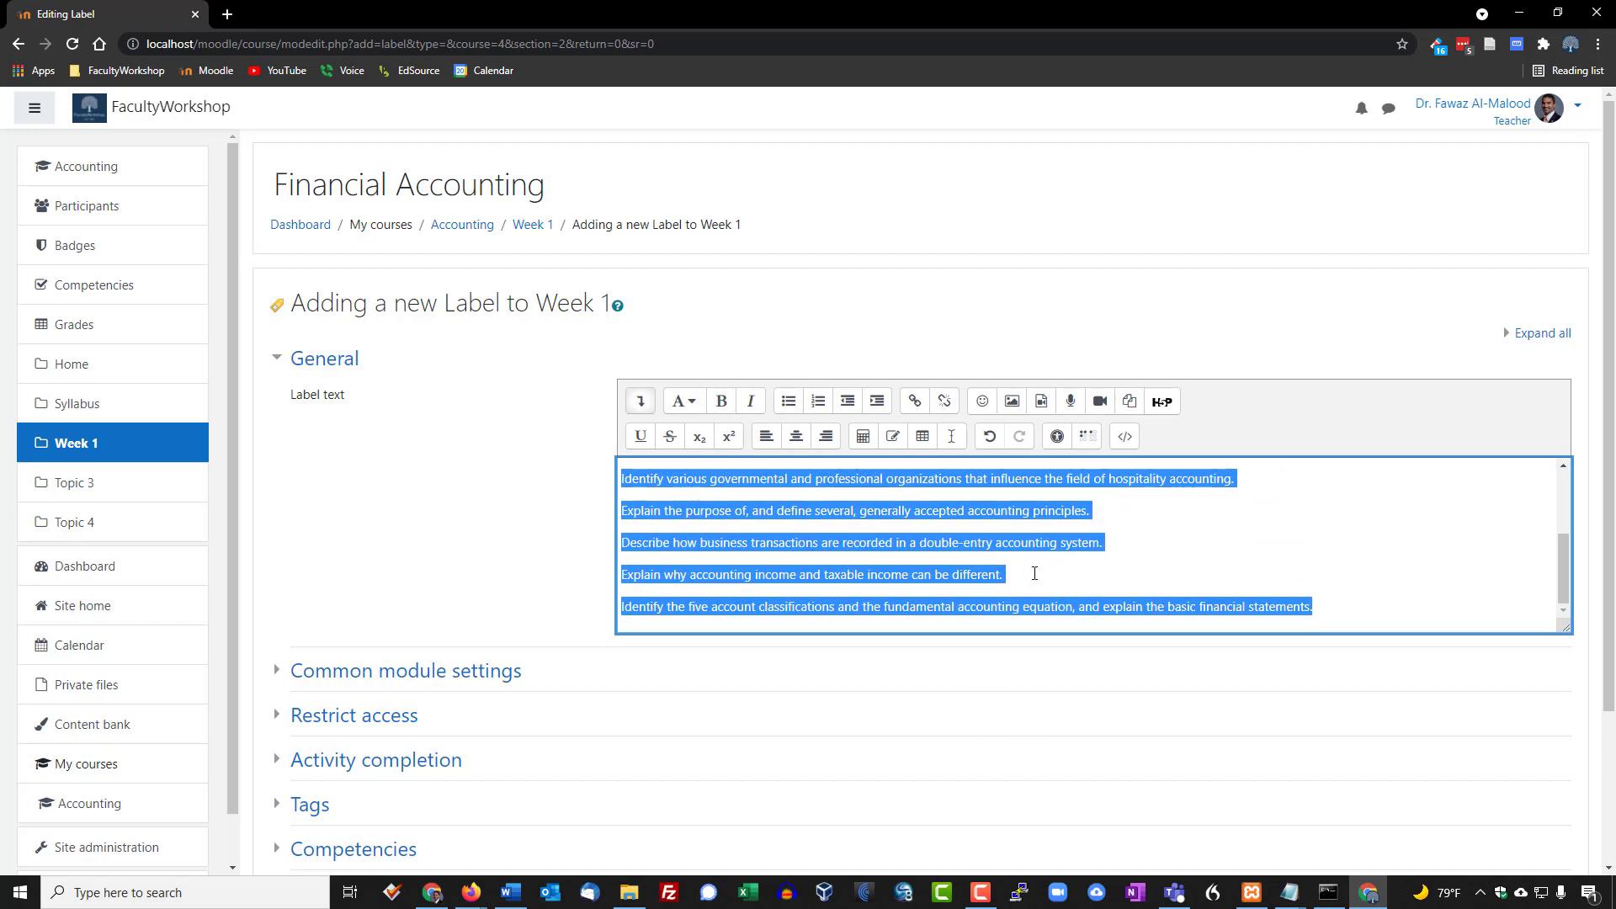
left_click(1201, 607)
left_click_drag(1314, 607, 624, 532)
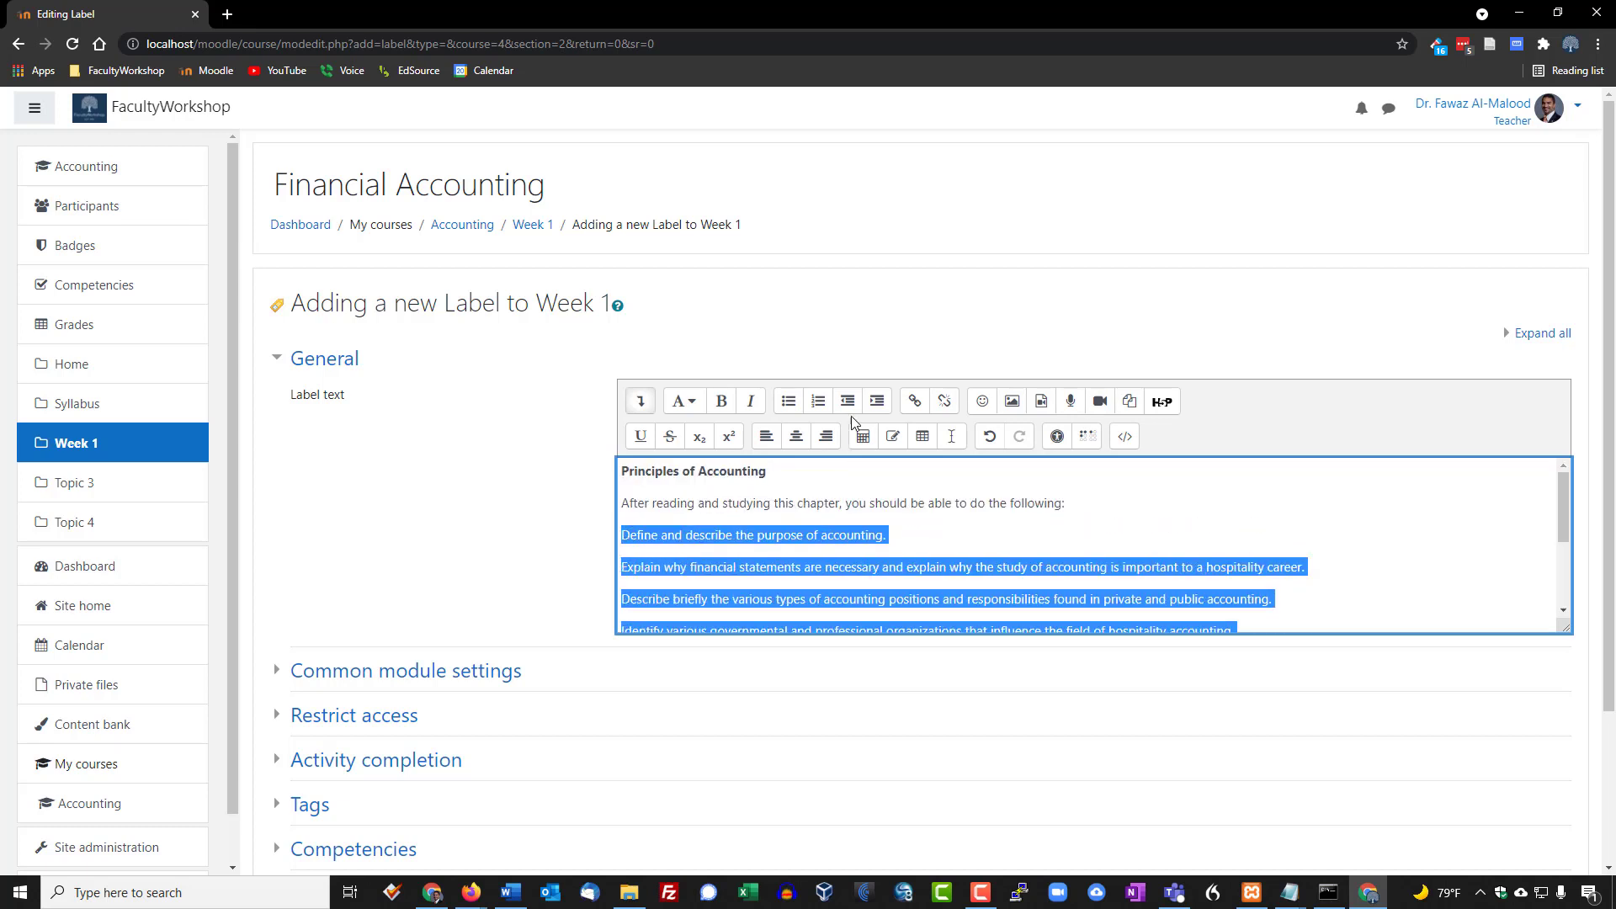
Make the objectives a numbered list and italicize the 'After reading' introductory sentence
left_click(818, 404)
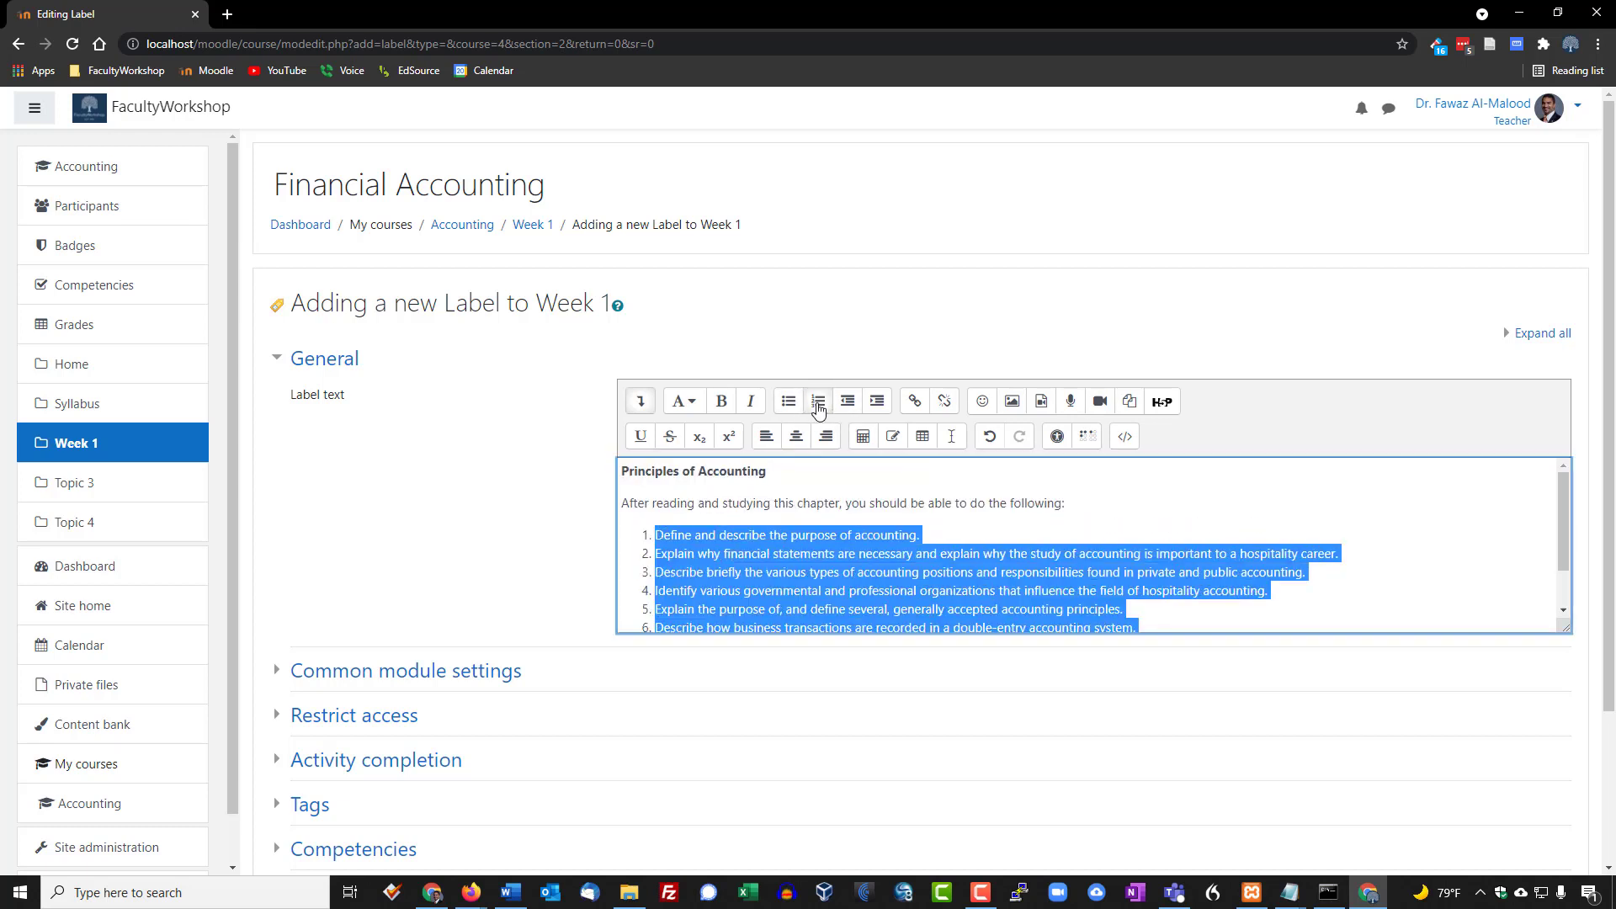
left_click(708, 572)
left_click_drag(1092, 508, 625, 506)
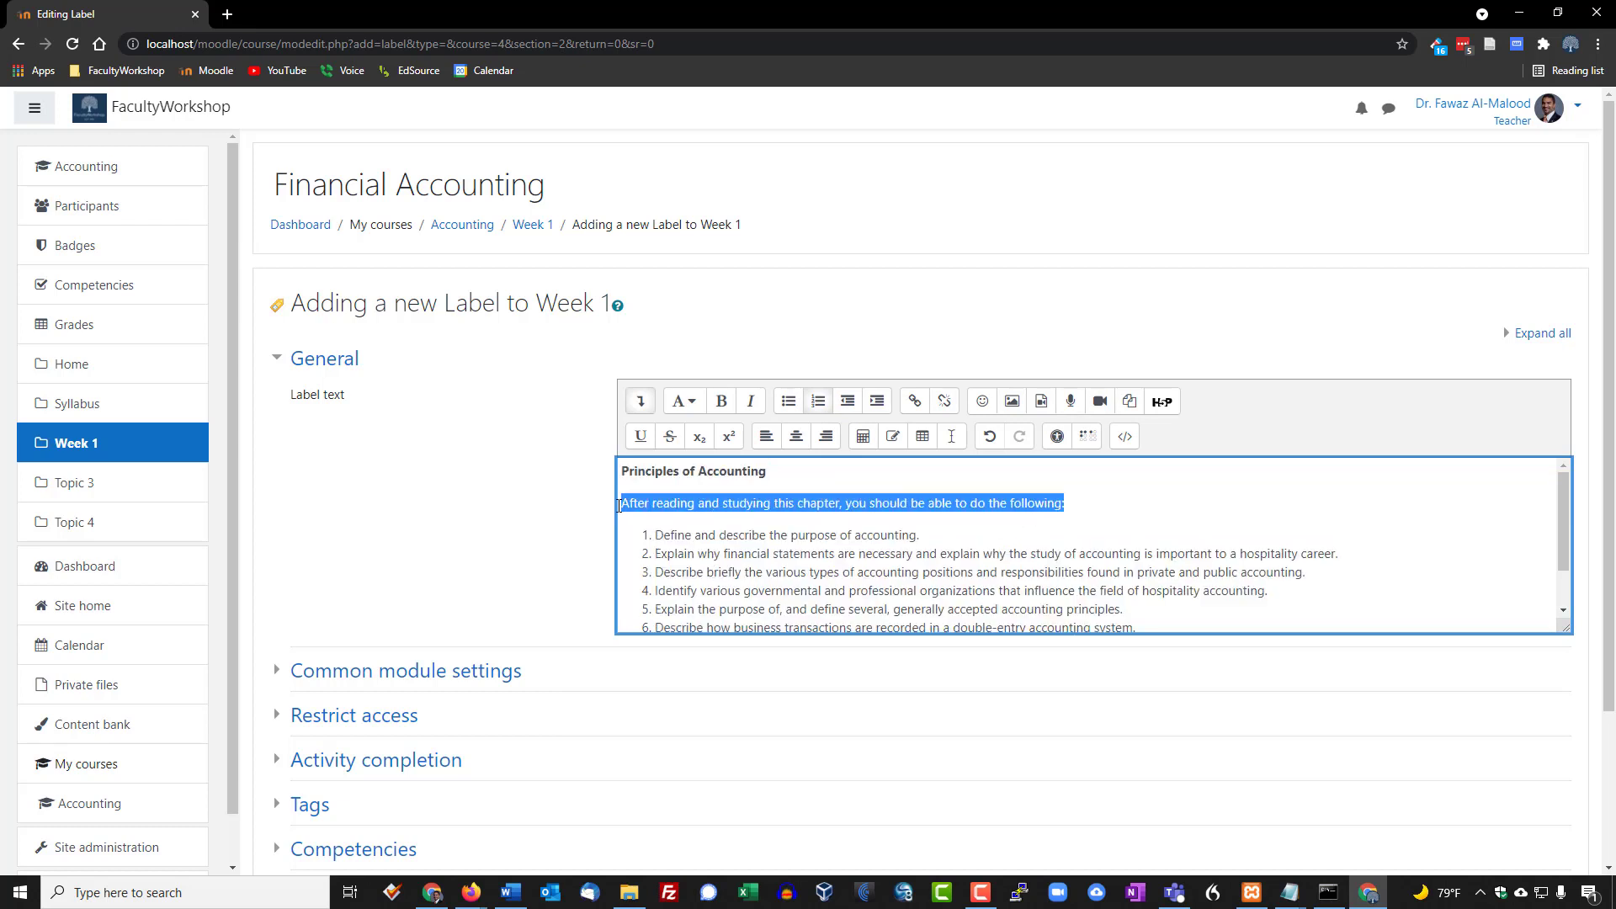
left_click(750, 401)
left_click(842, 535)
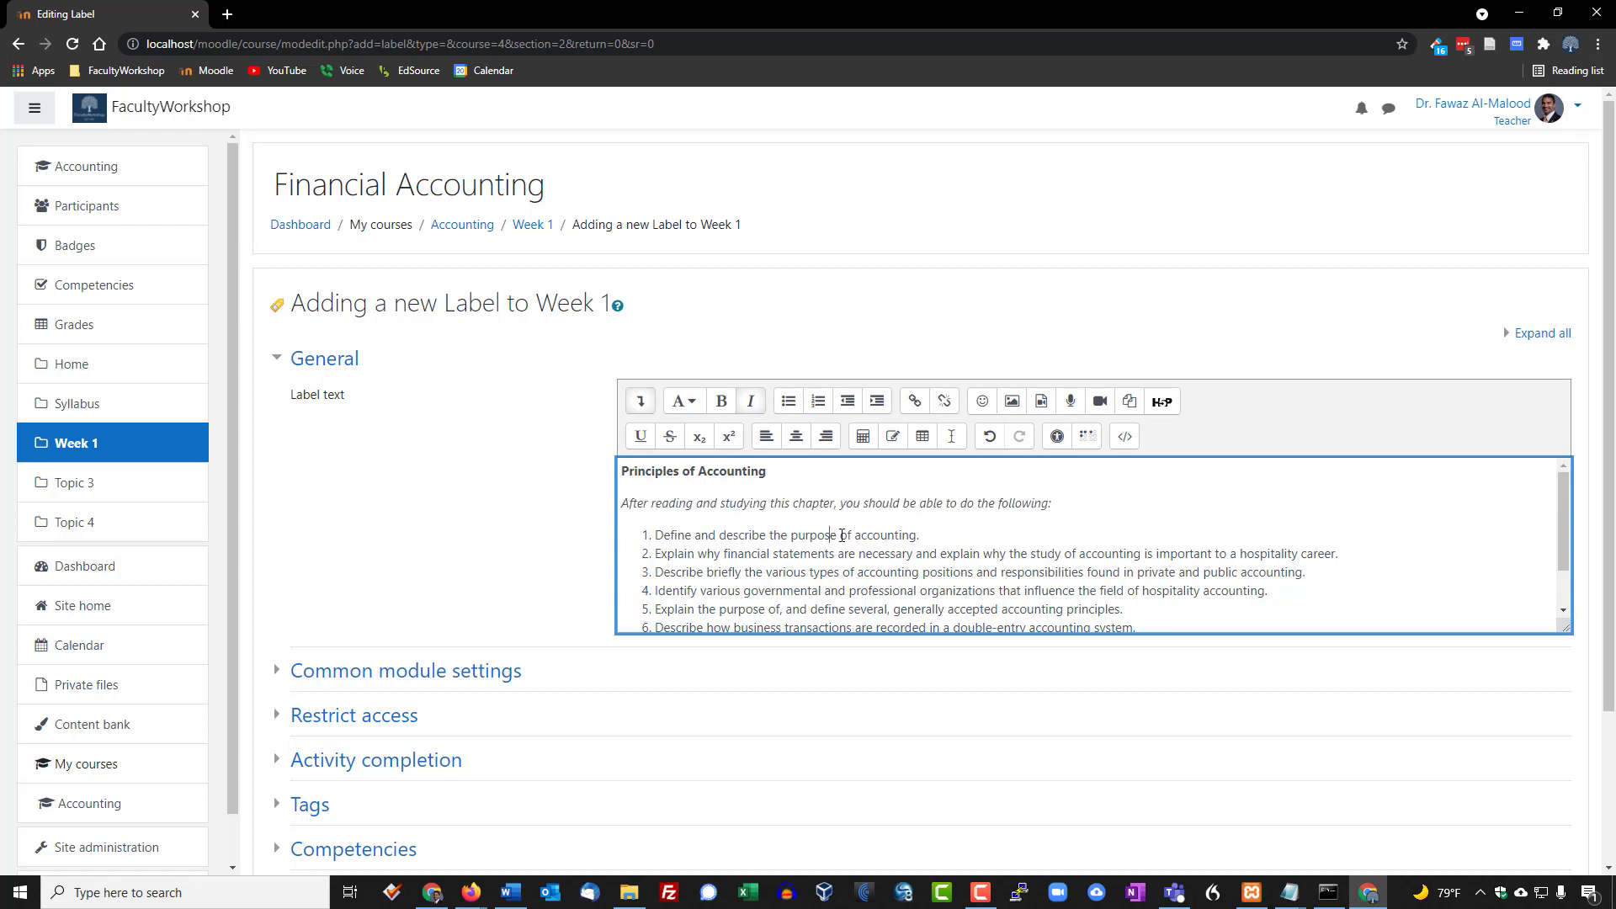
Add a bold 'Learning Outcomes:' lead-in and save the label to the course
key("shift+Right")
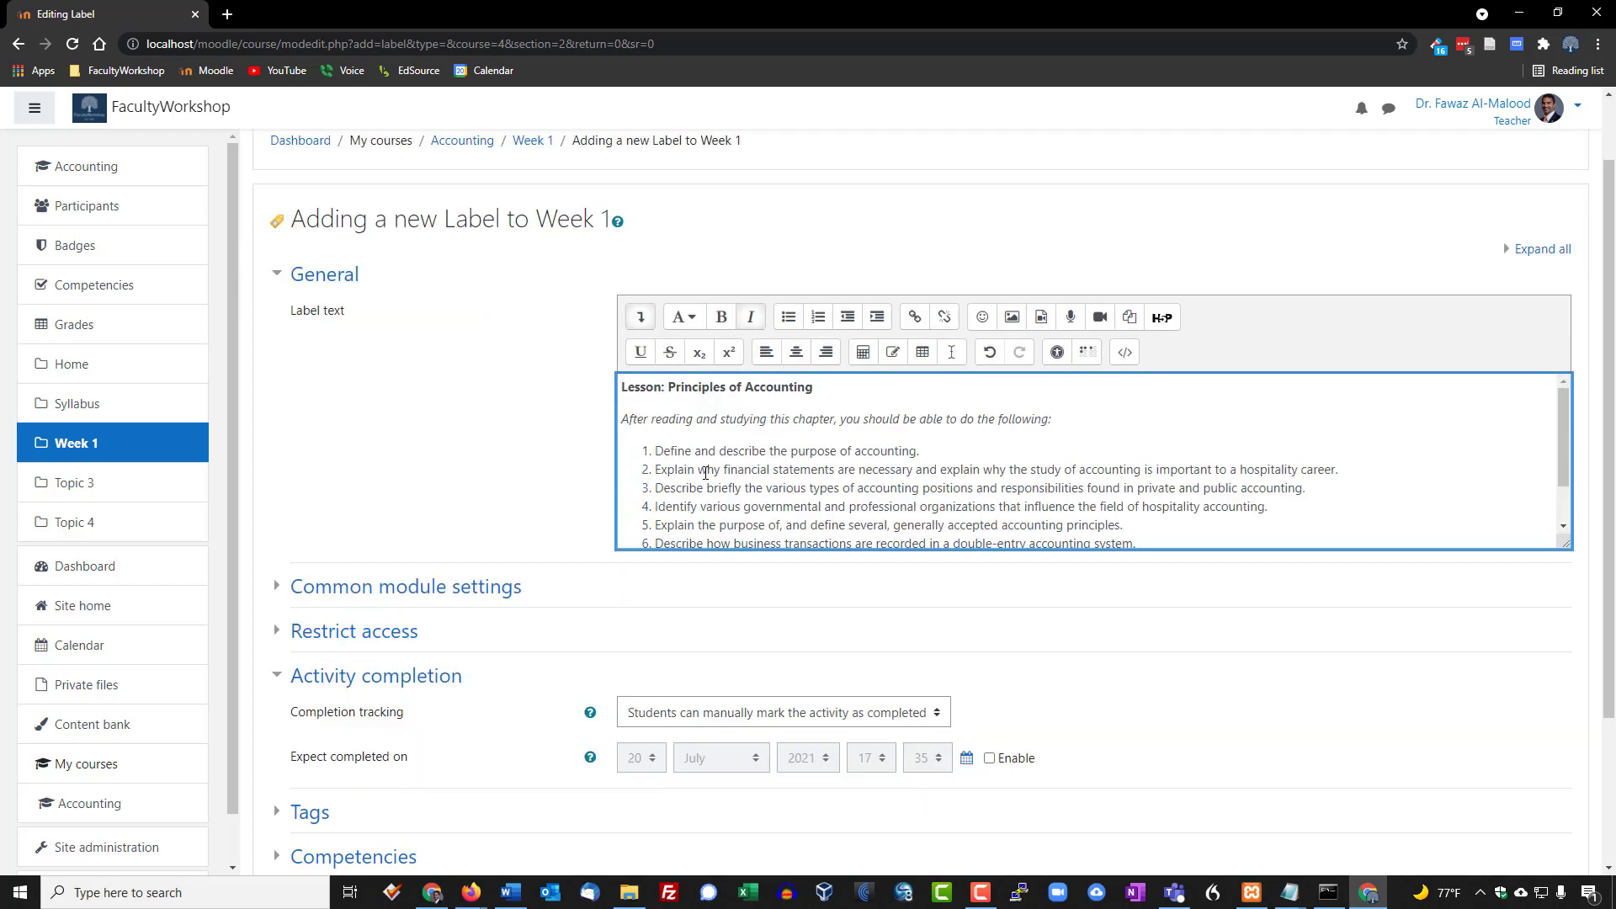
type("Learning ")
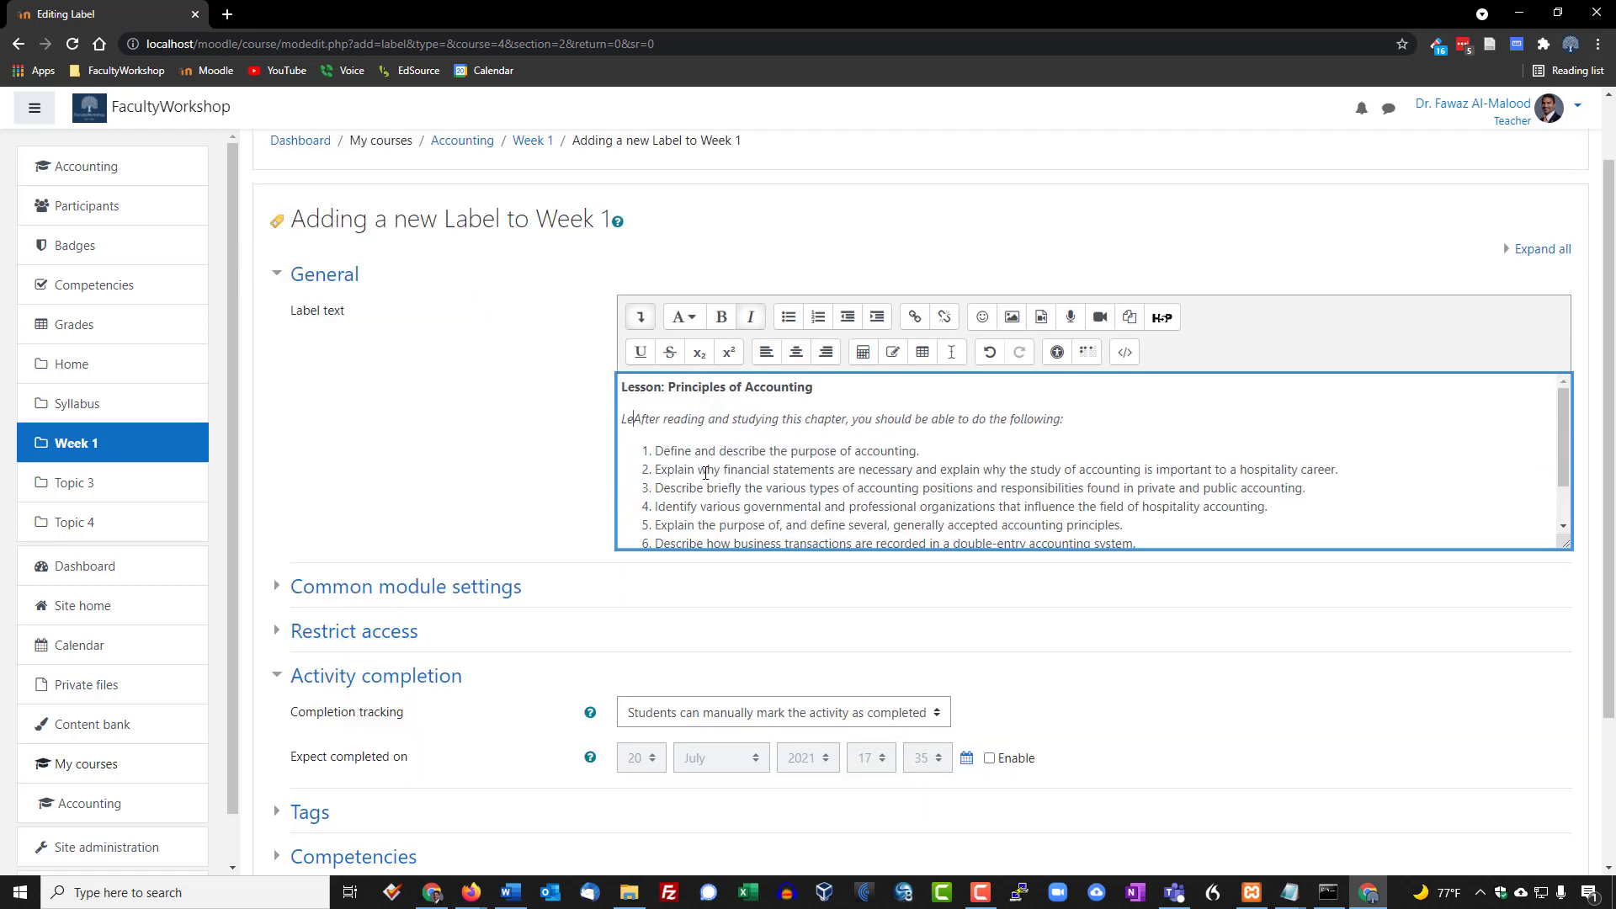
type("Outcom")
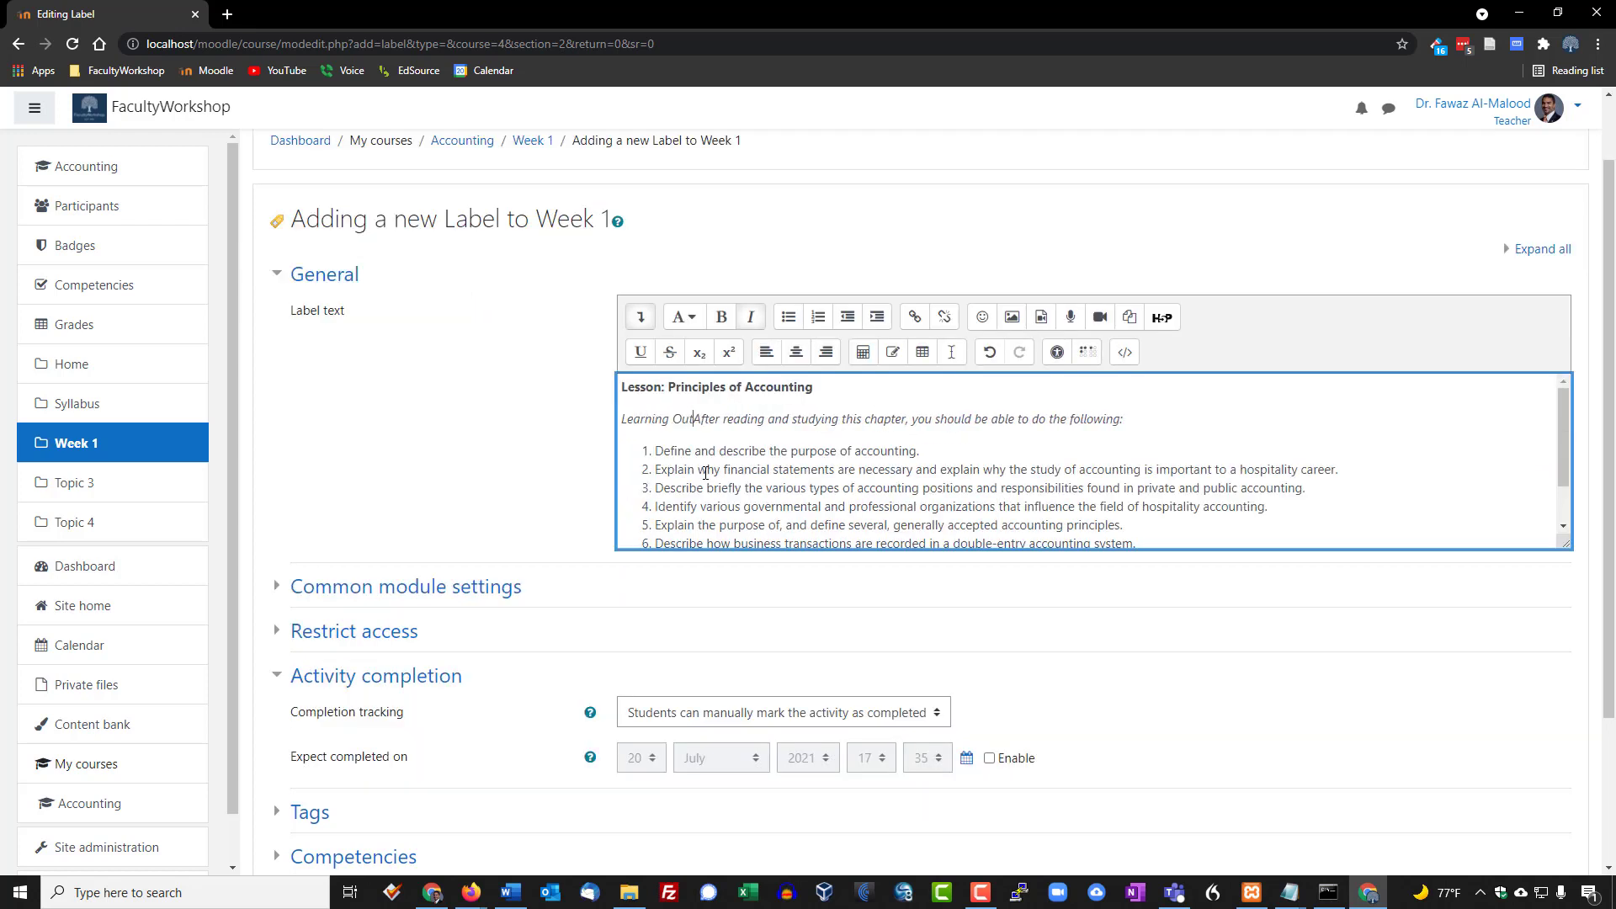
type("es")
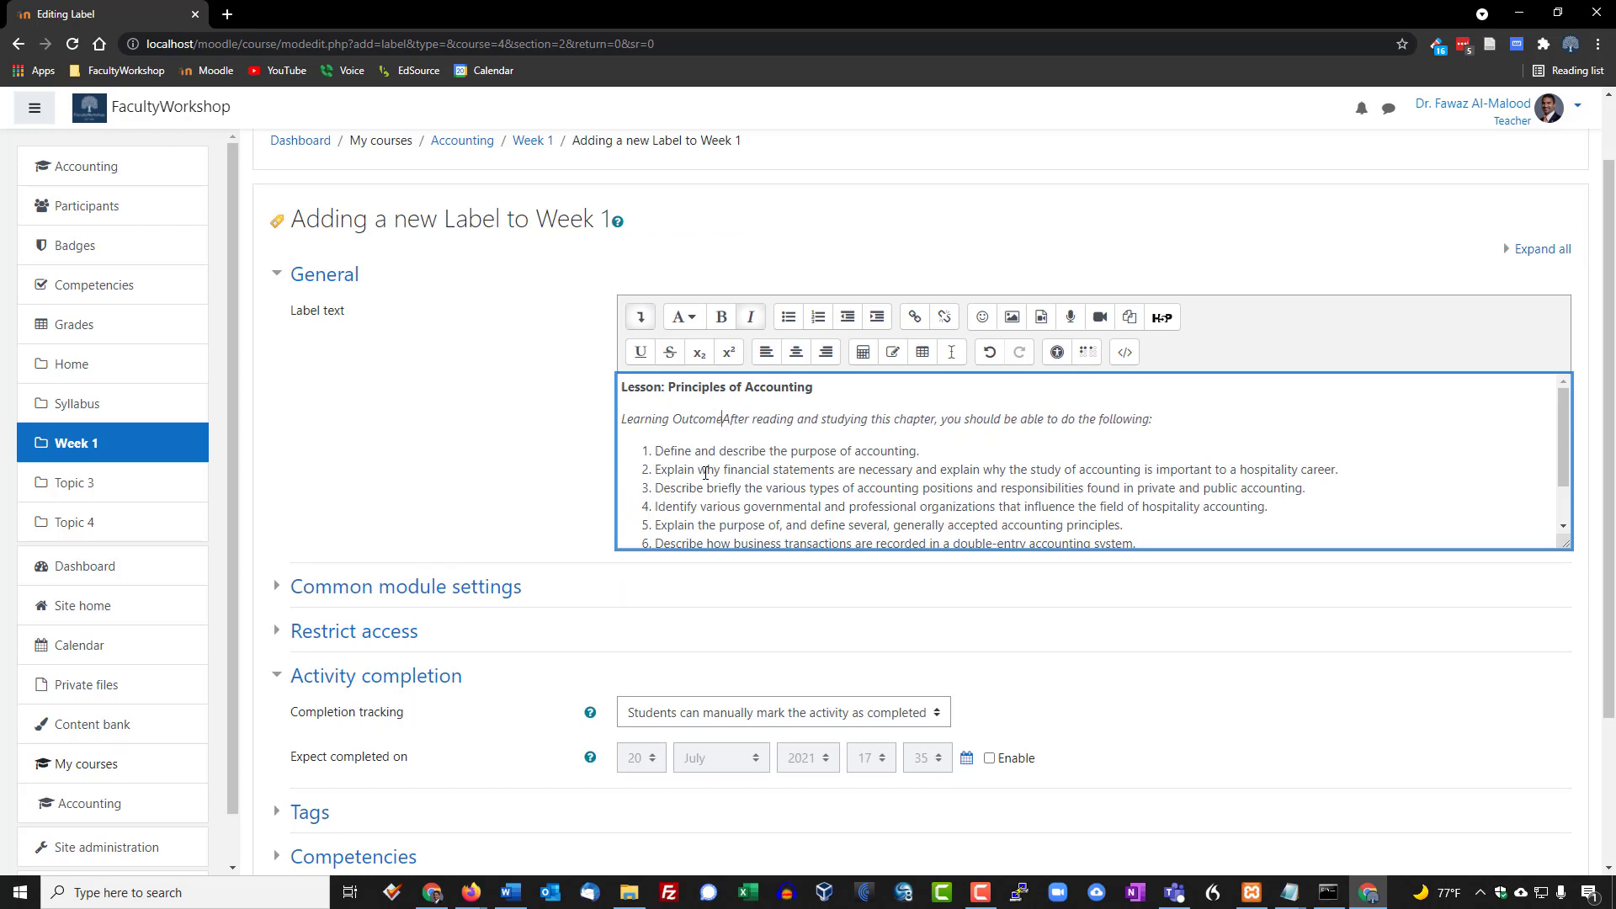
type("es:")
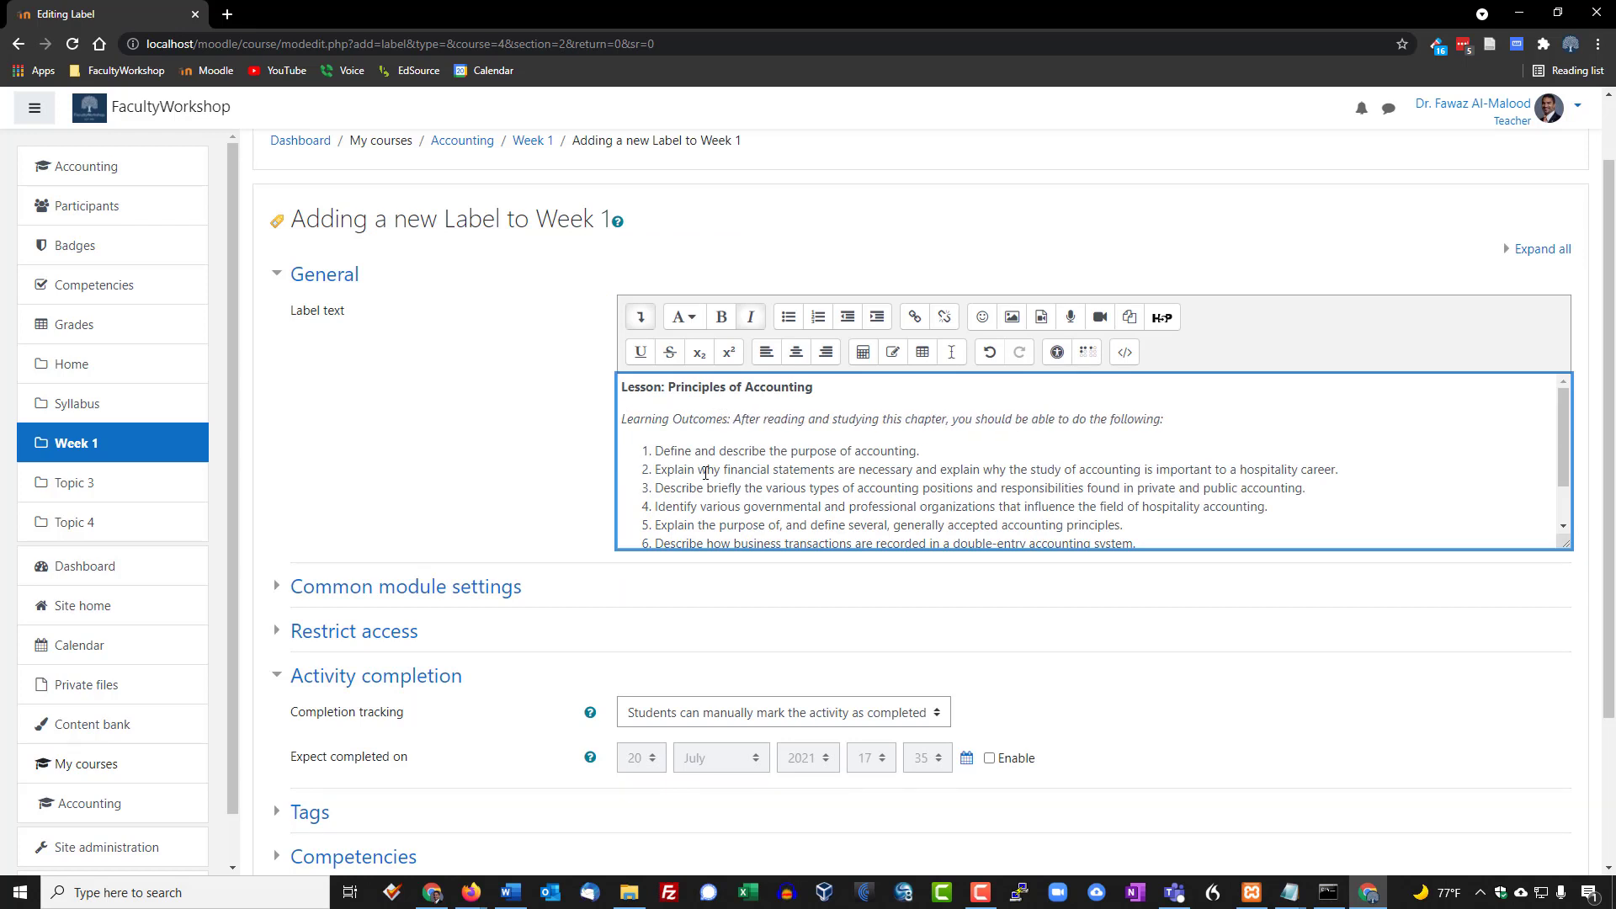
key("shift+Home")
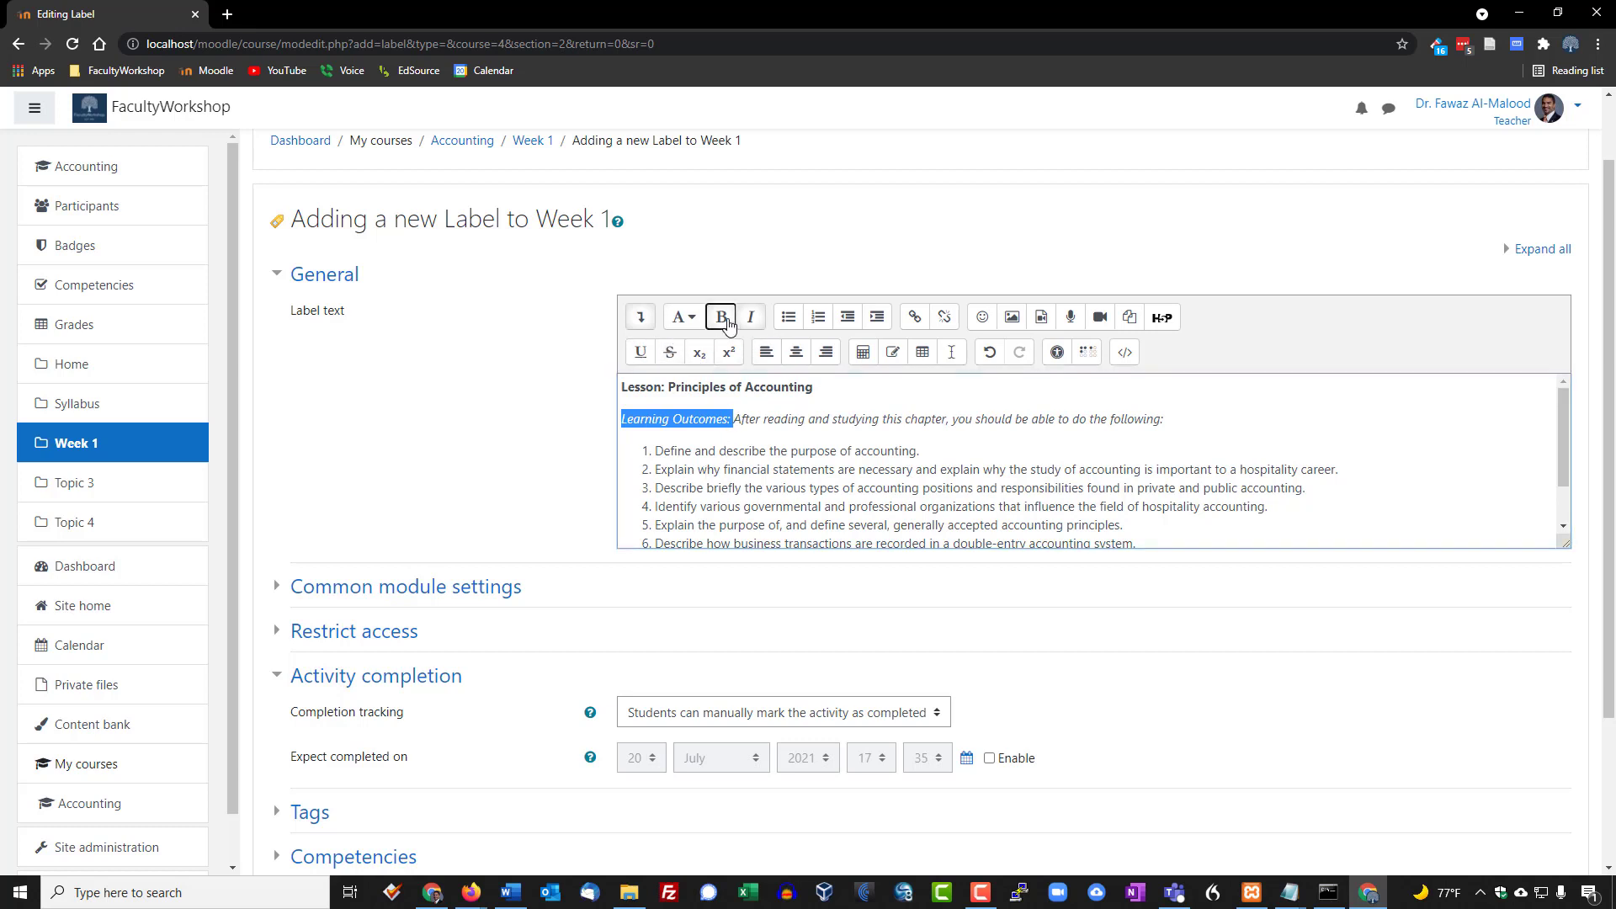
left_click(722, 317)
left_click(745, 418)
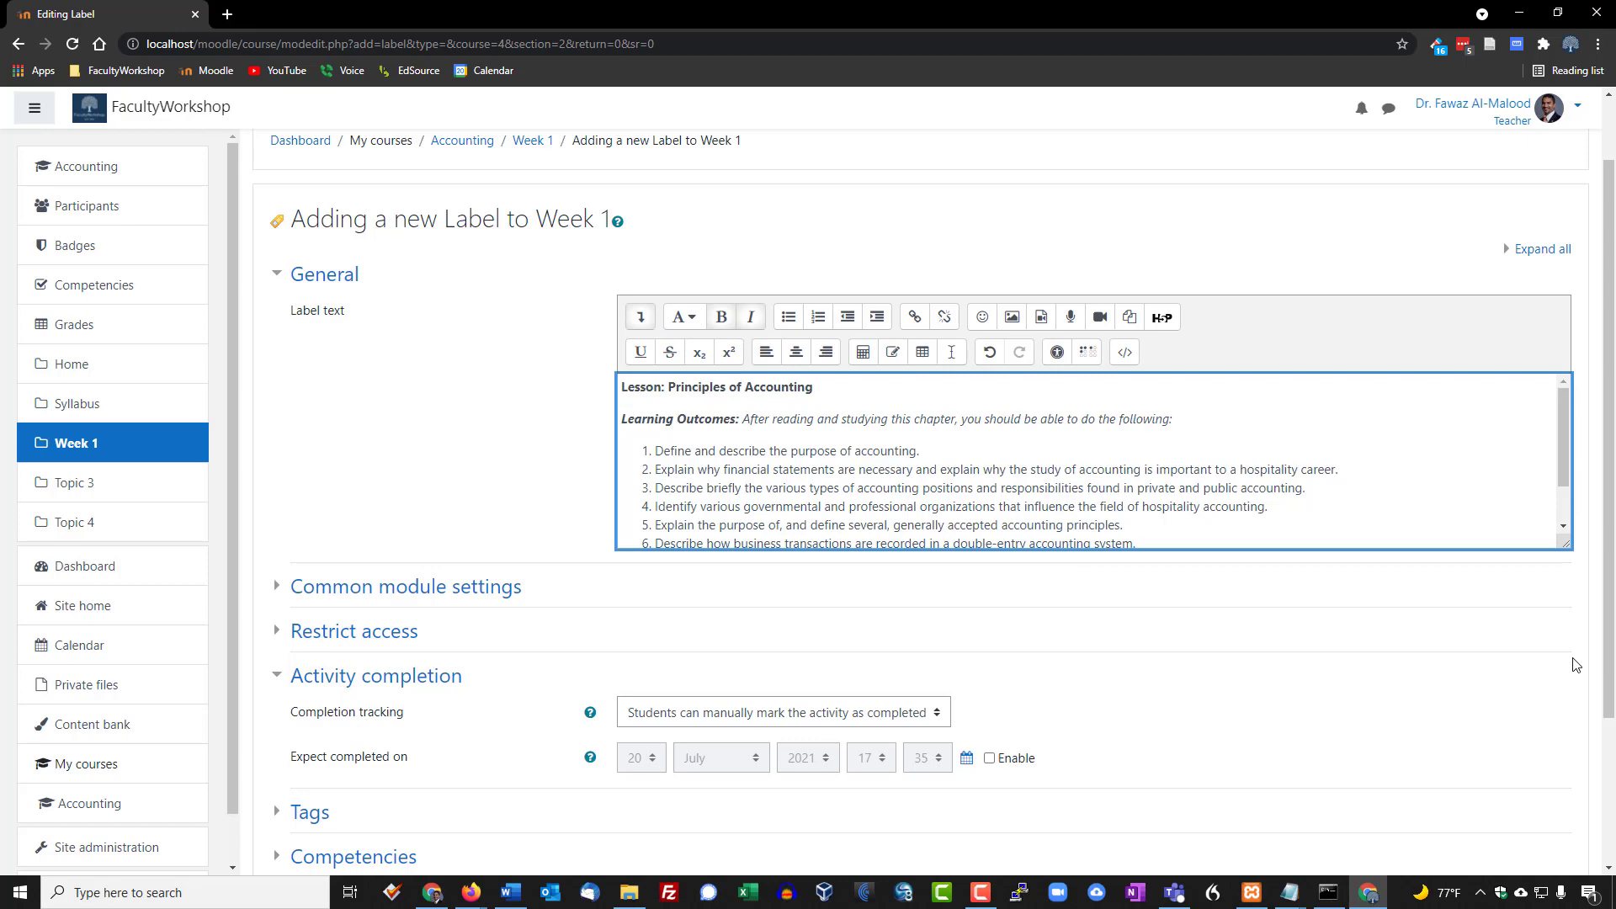
scroll(1085, 539, "down", 1)
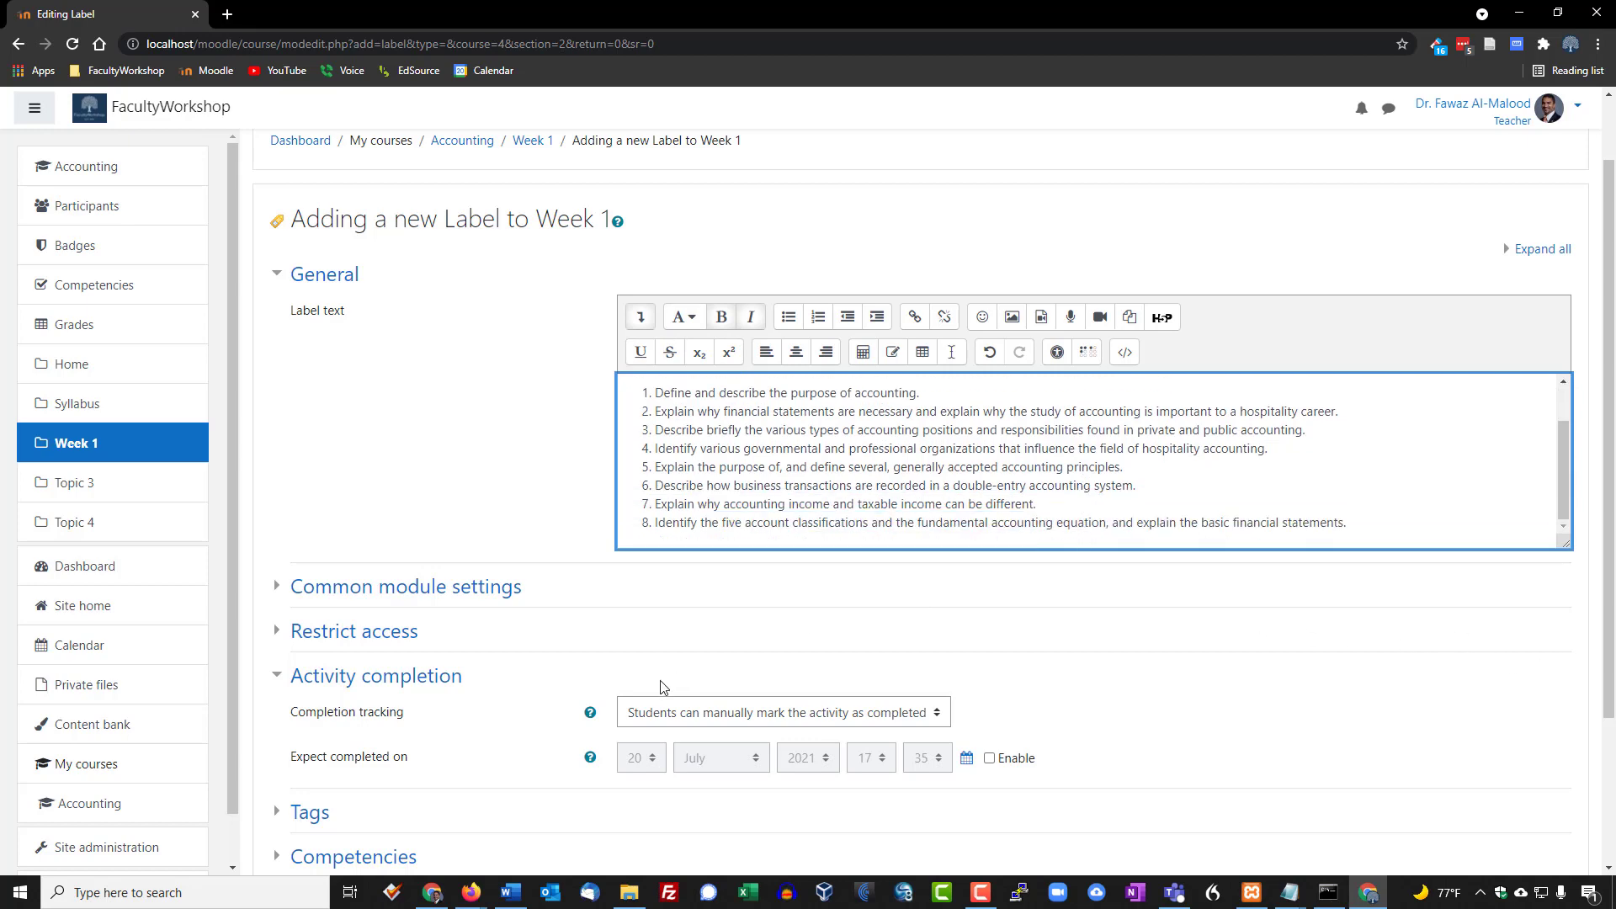
scroll(1136, 678, "down", 3)
left_click(726, 702)
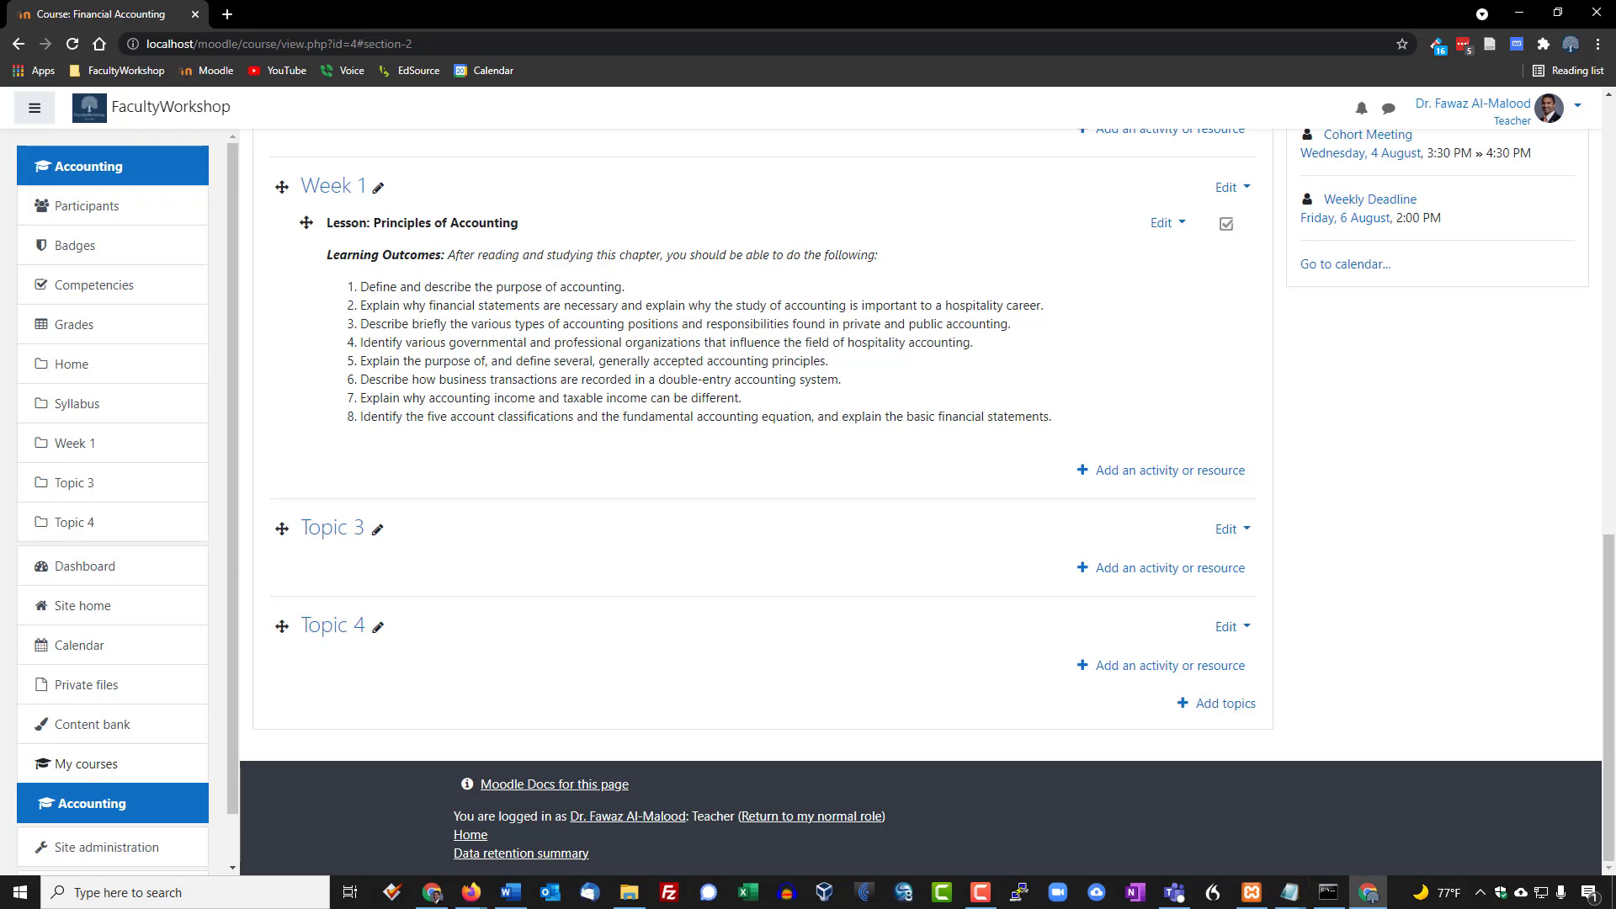
left_click(432, 893)
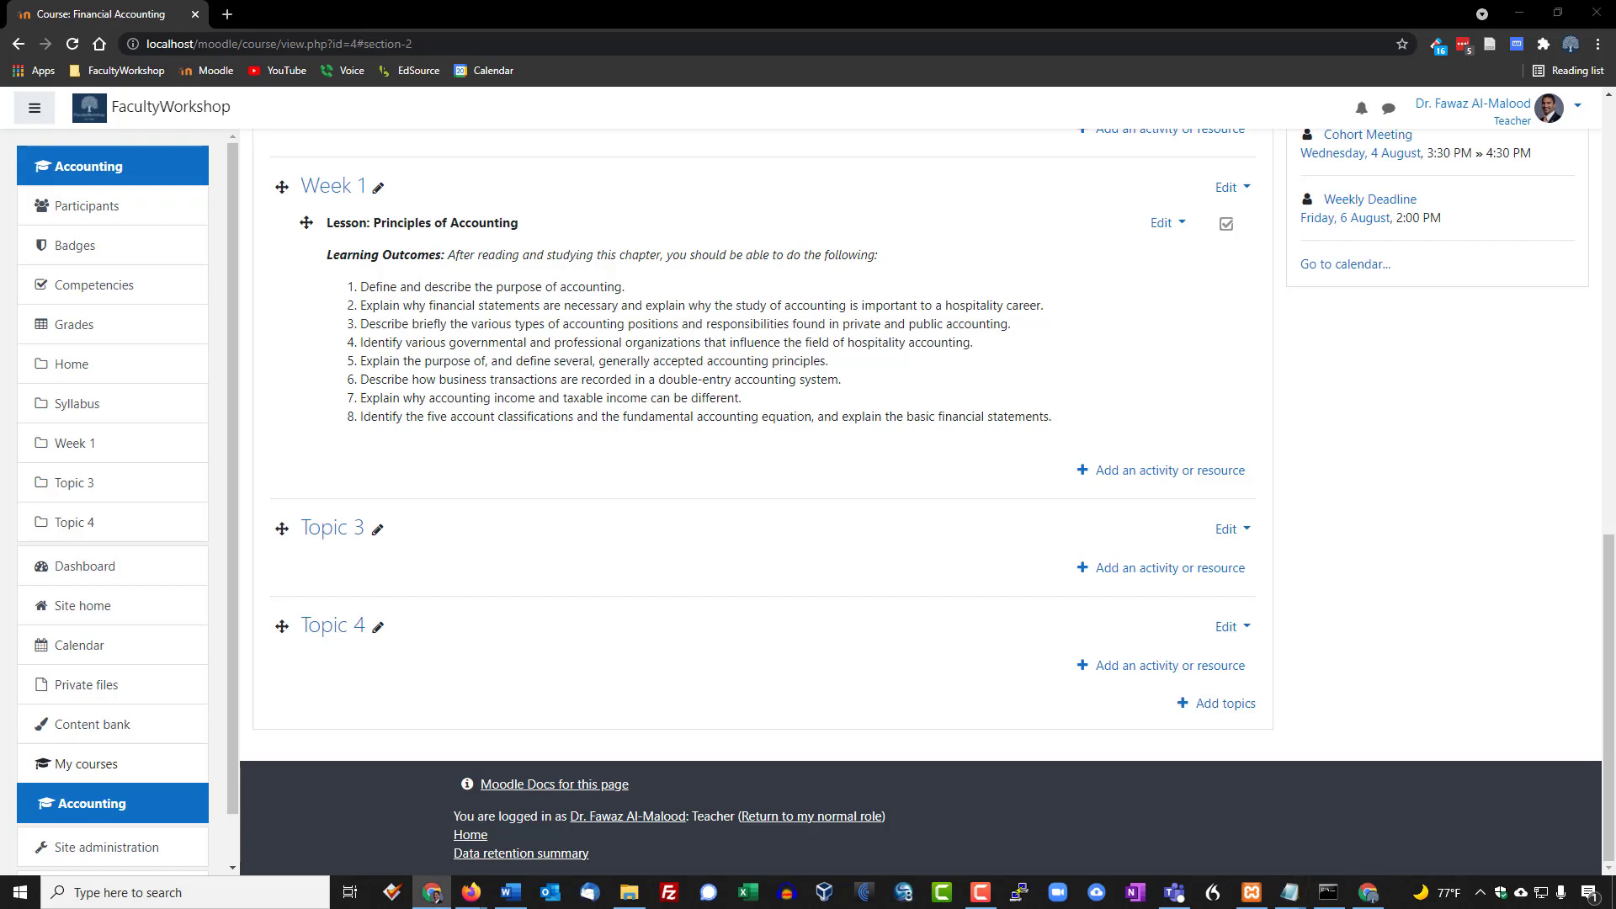
scroll(669, 482, "up", 1)
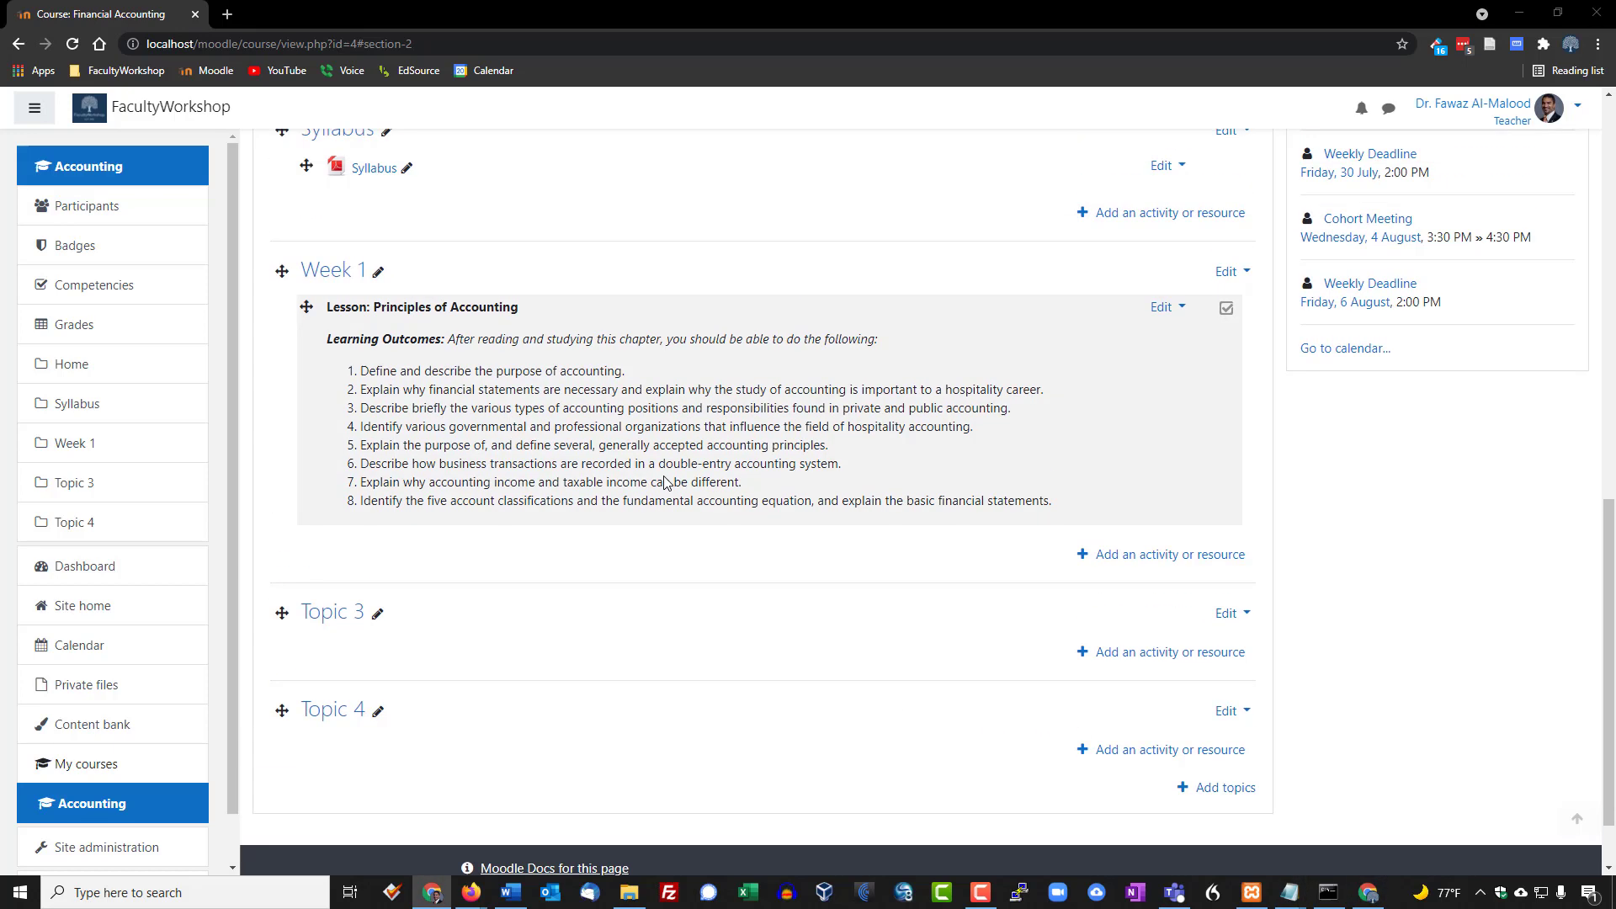
scroll(782, 253, "up", 1)
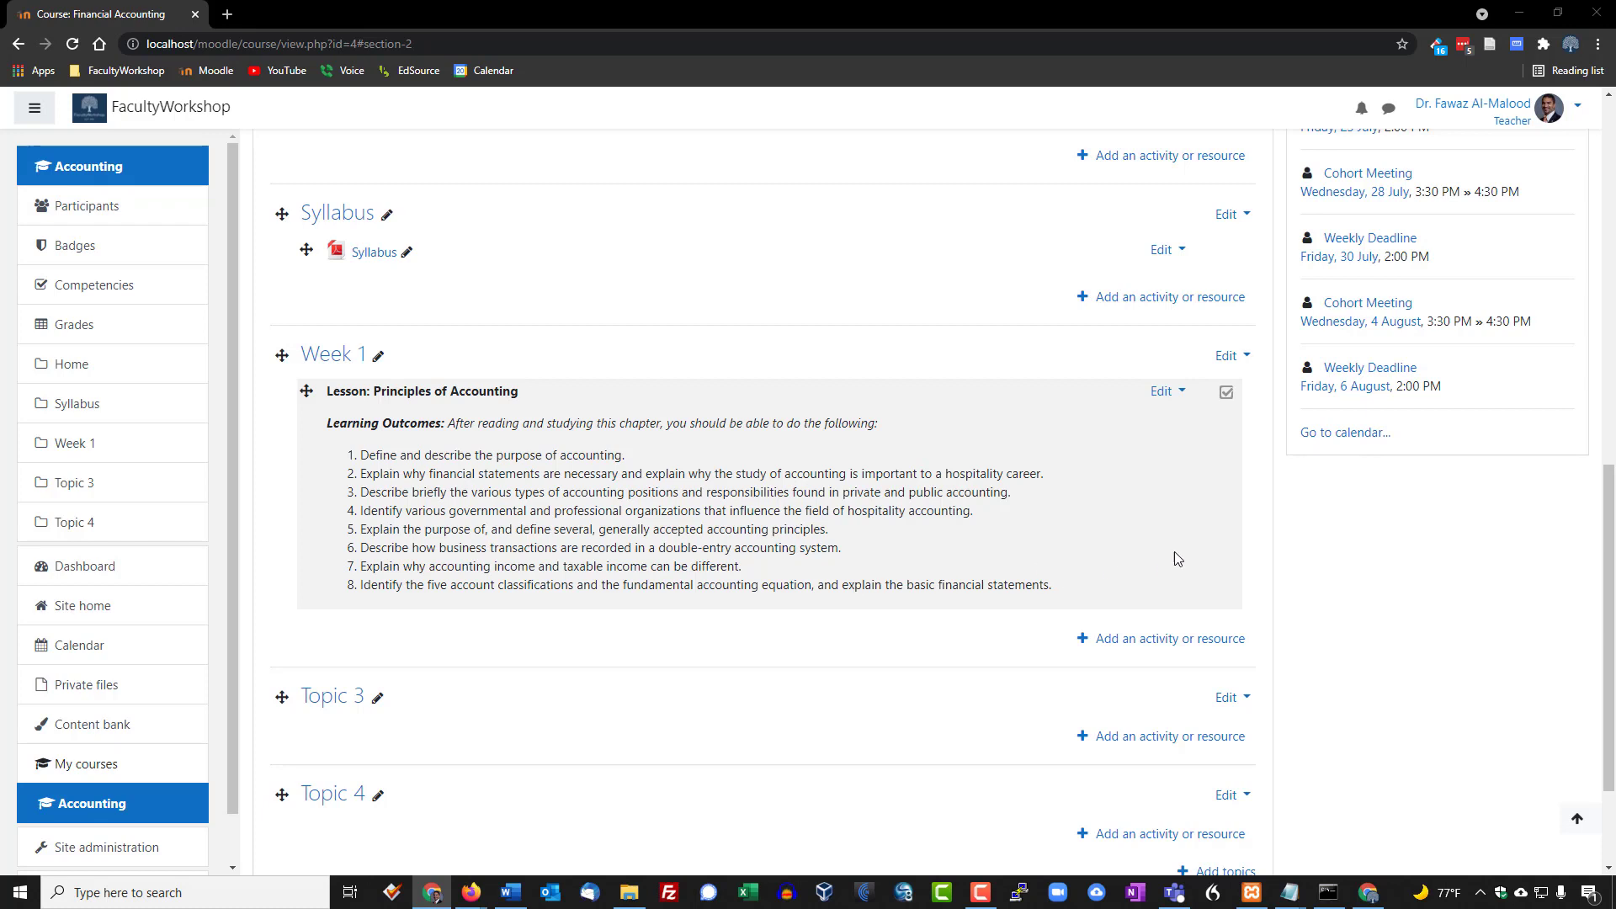
Create a Week 1 File resource named Lecture Notes with Chp1-AccountingAManagementResource.pdf uploaded
left_click(1149, 644)
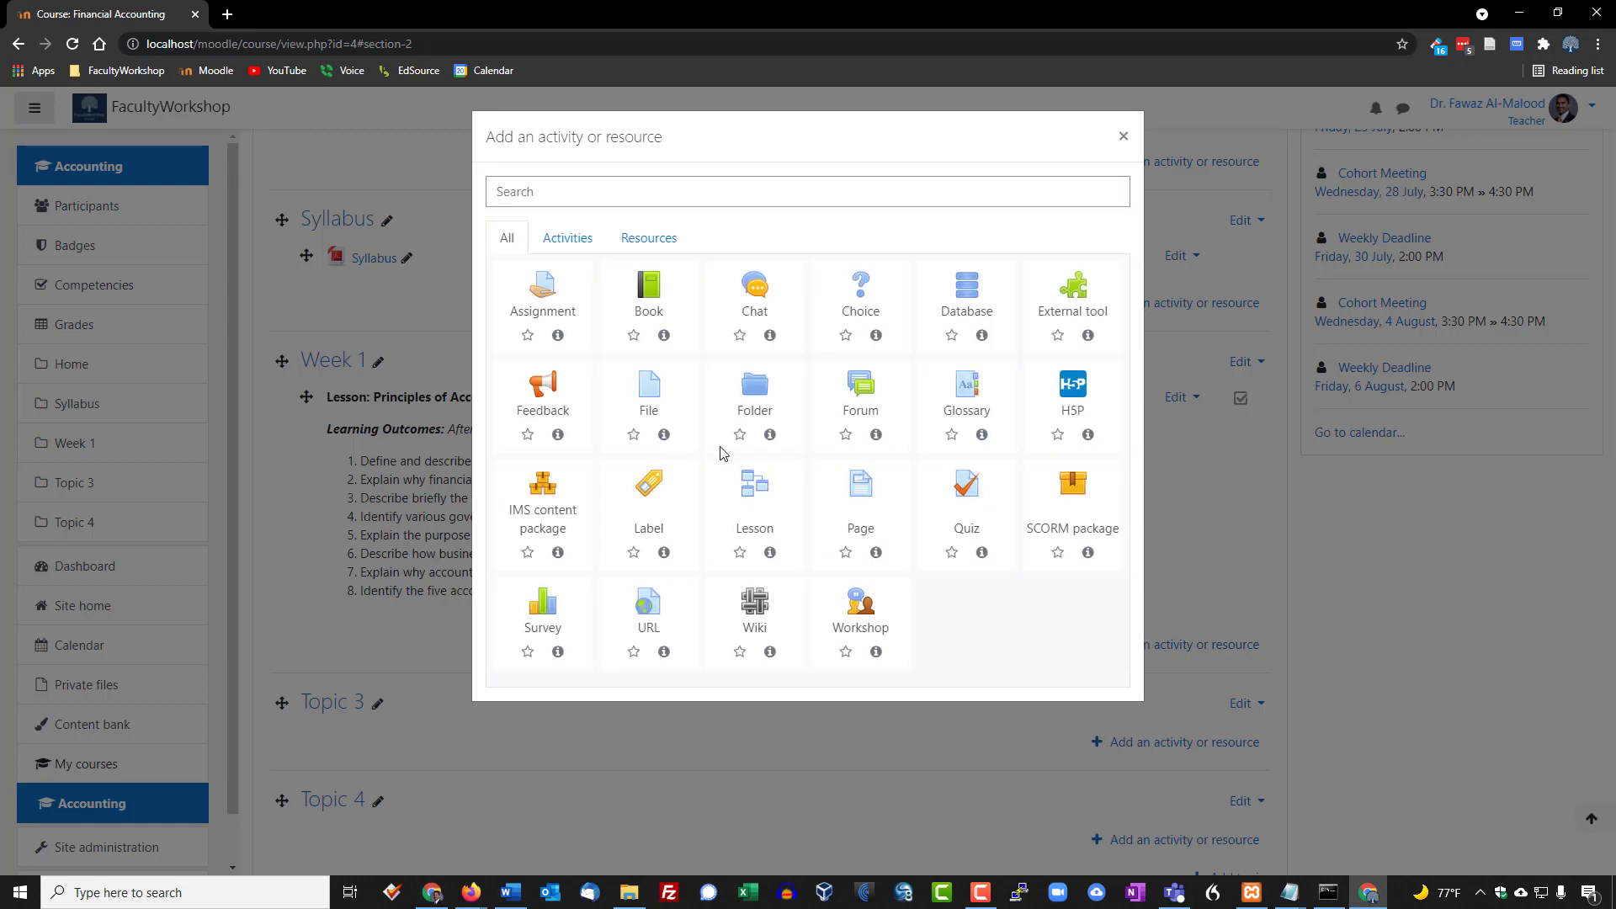
left_click(651, 395)
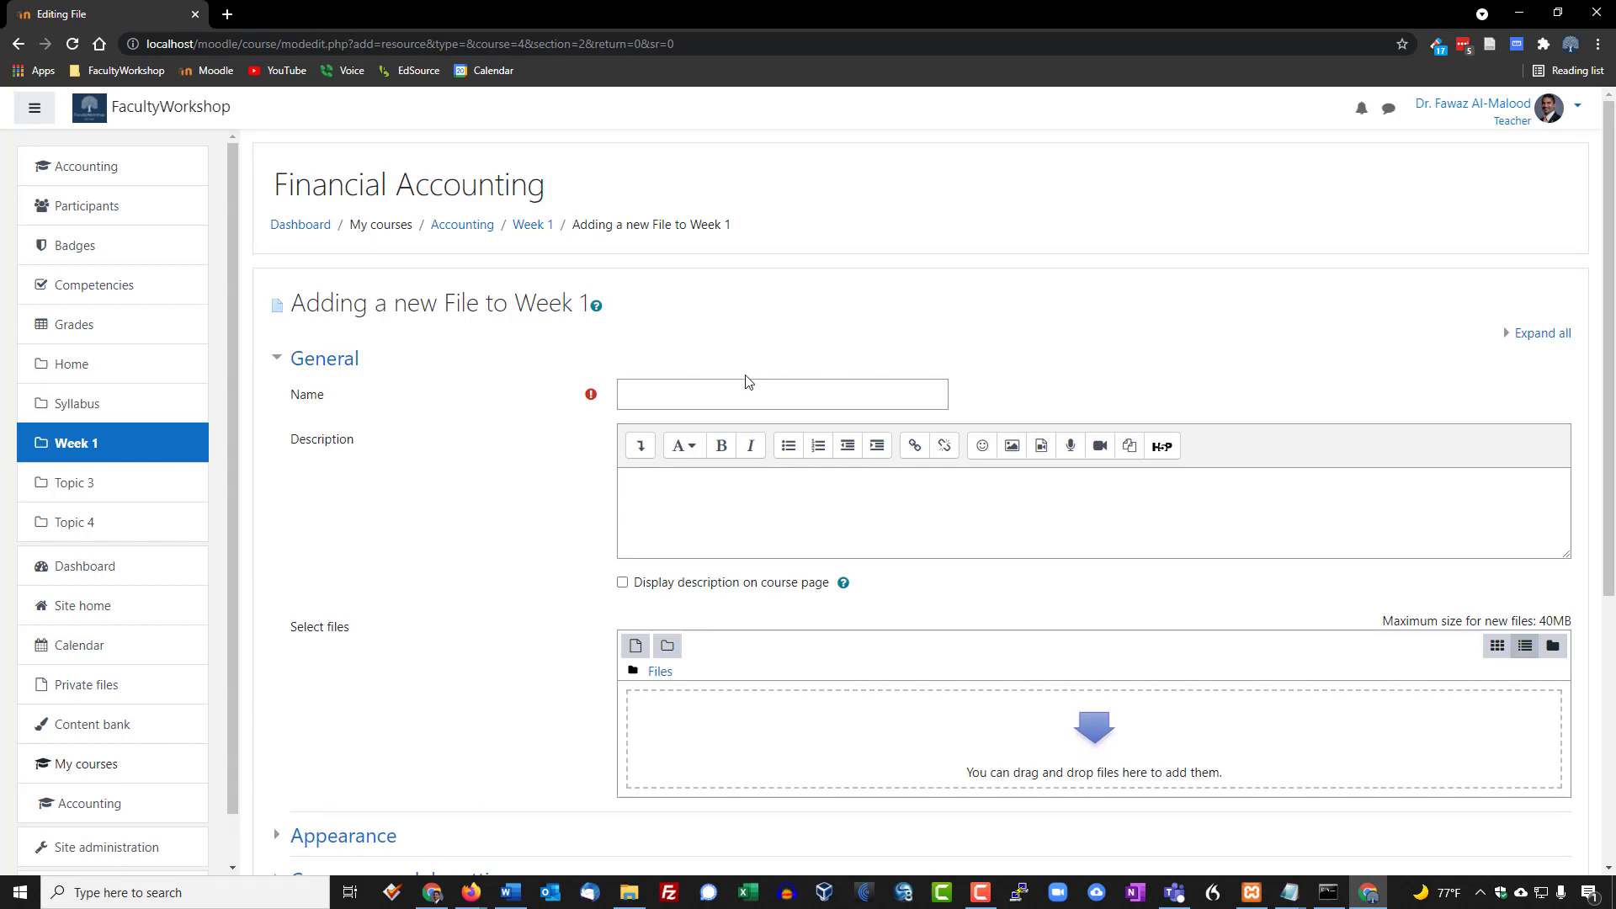
left_click(725, 388)
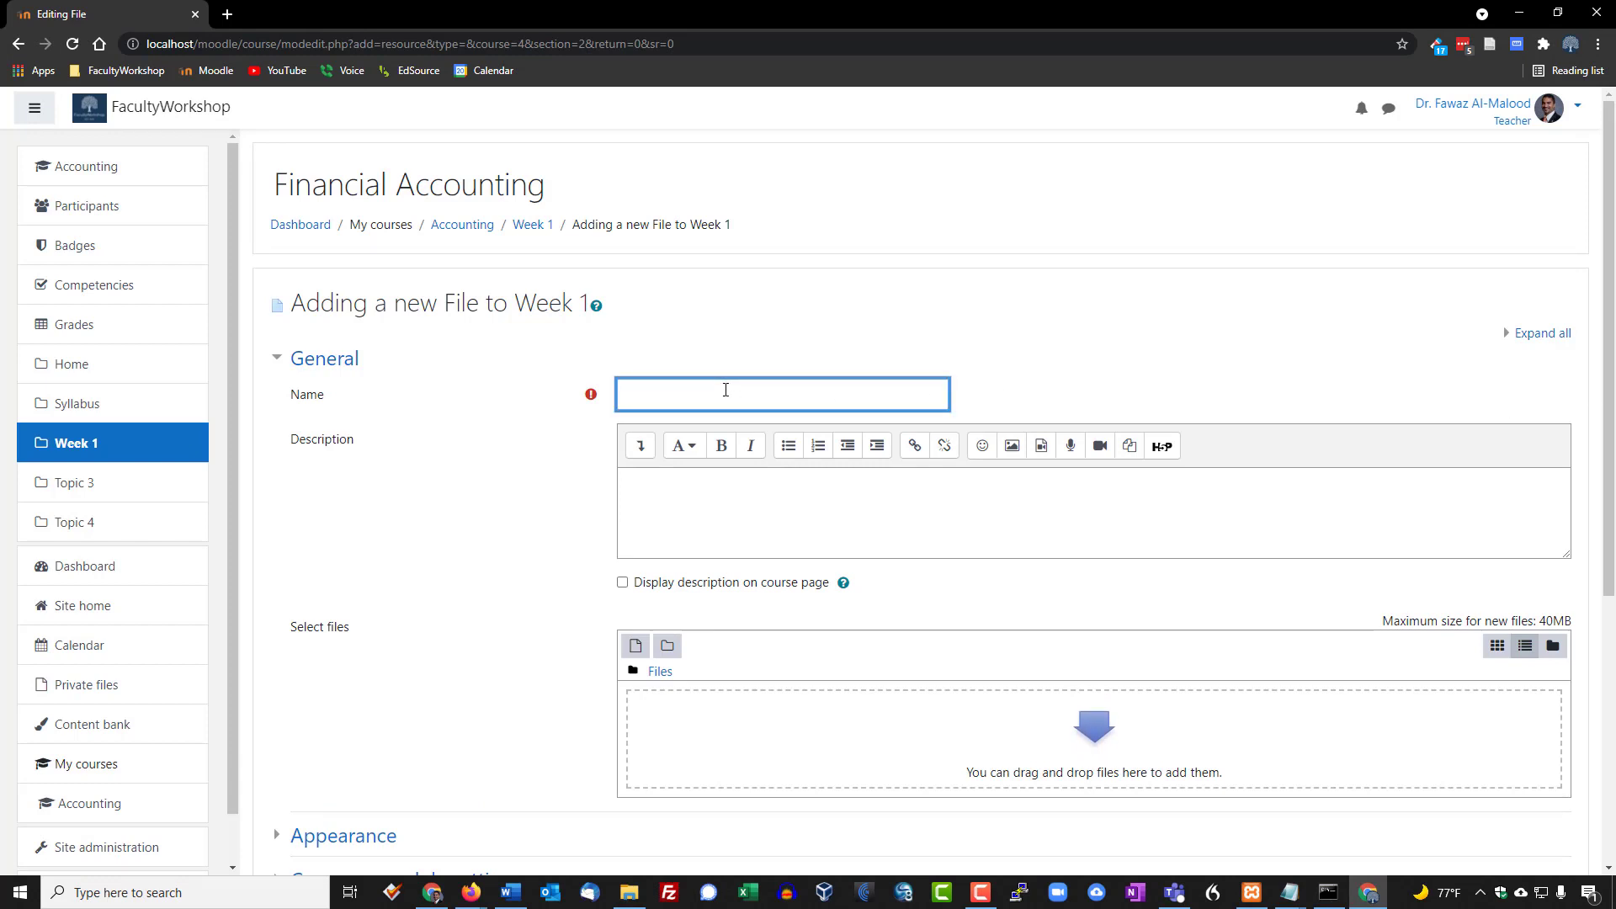
type("Lecture Notes")
left_click_drag(1615, 505, 728, 768)
scroll(1115, 633, "down", 4)
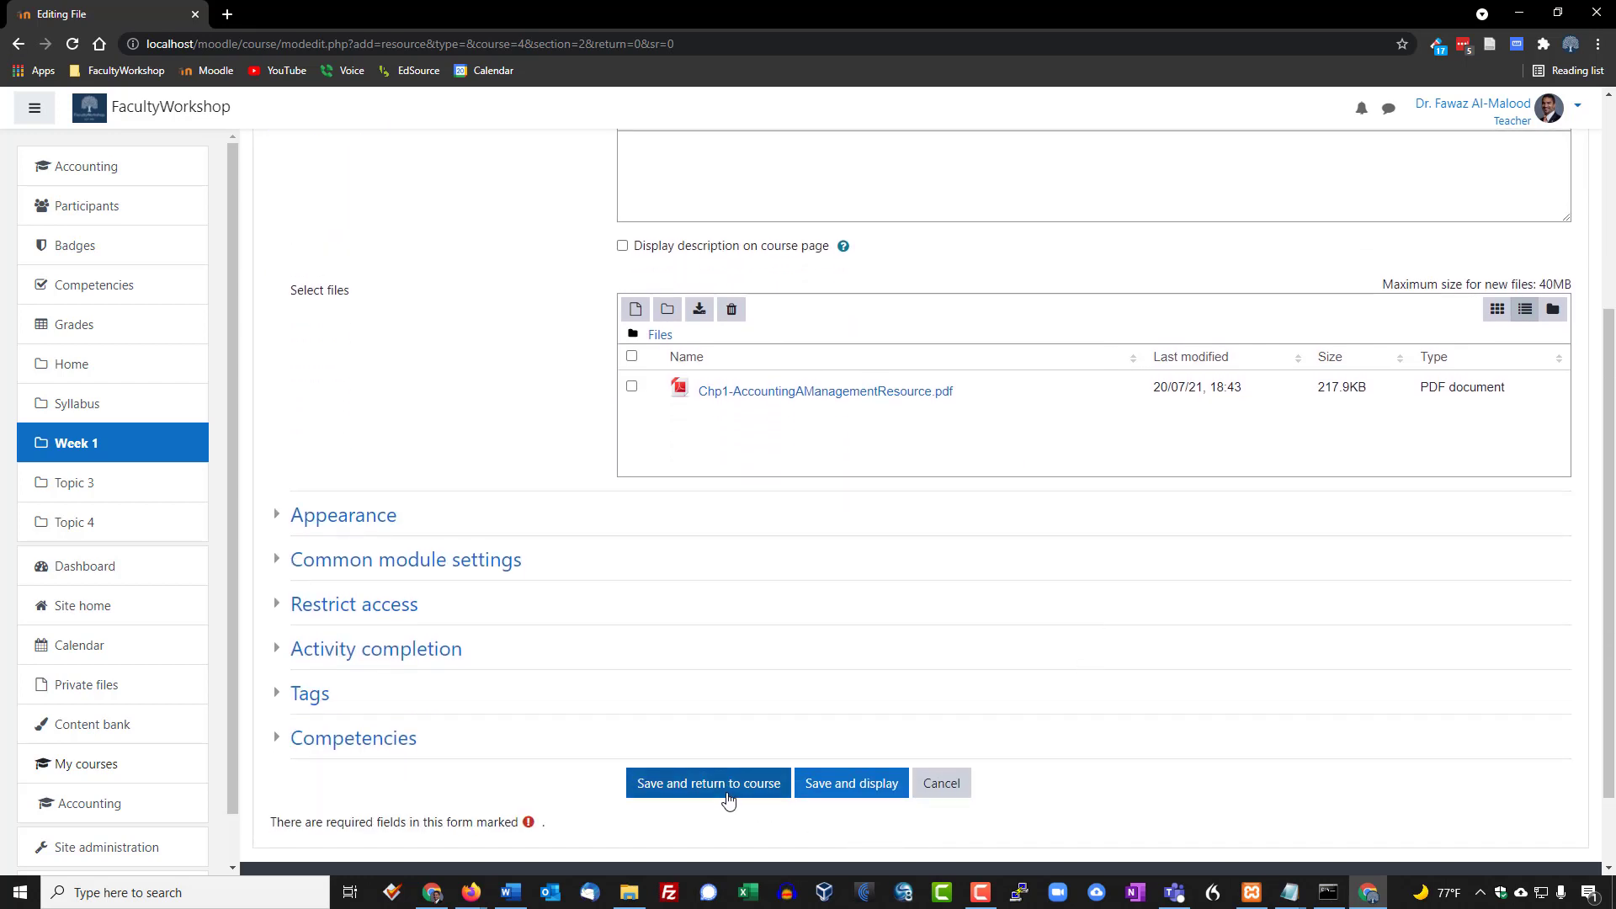
left_click(742, 785)
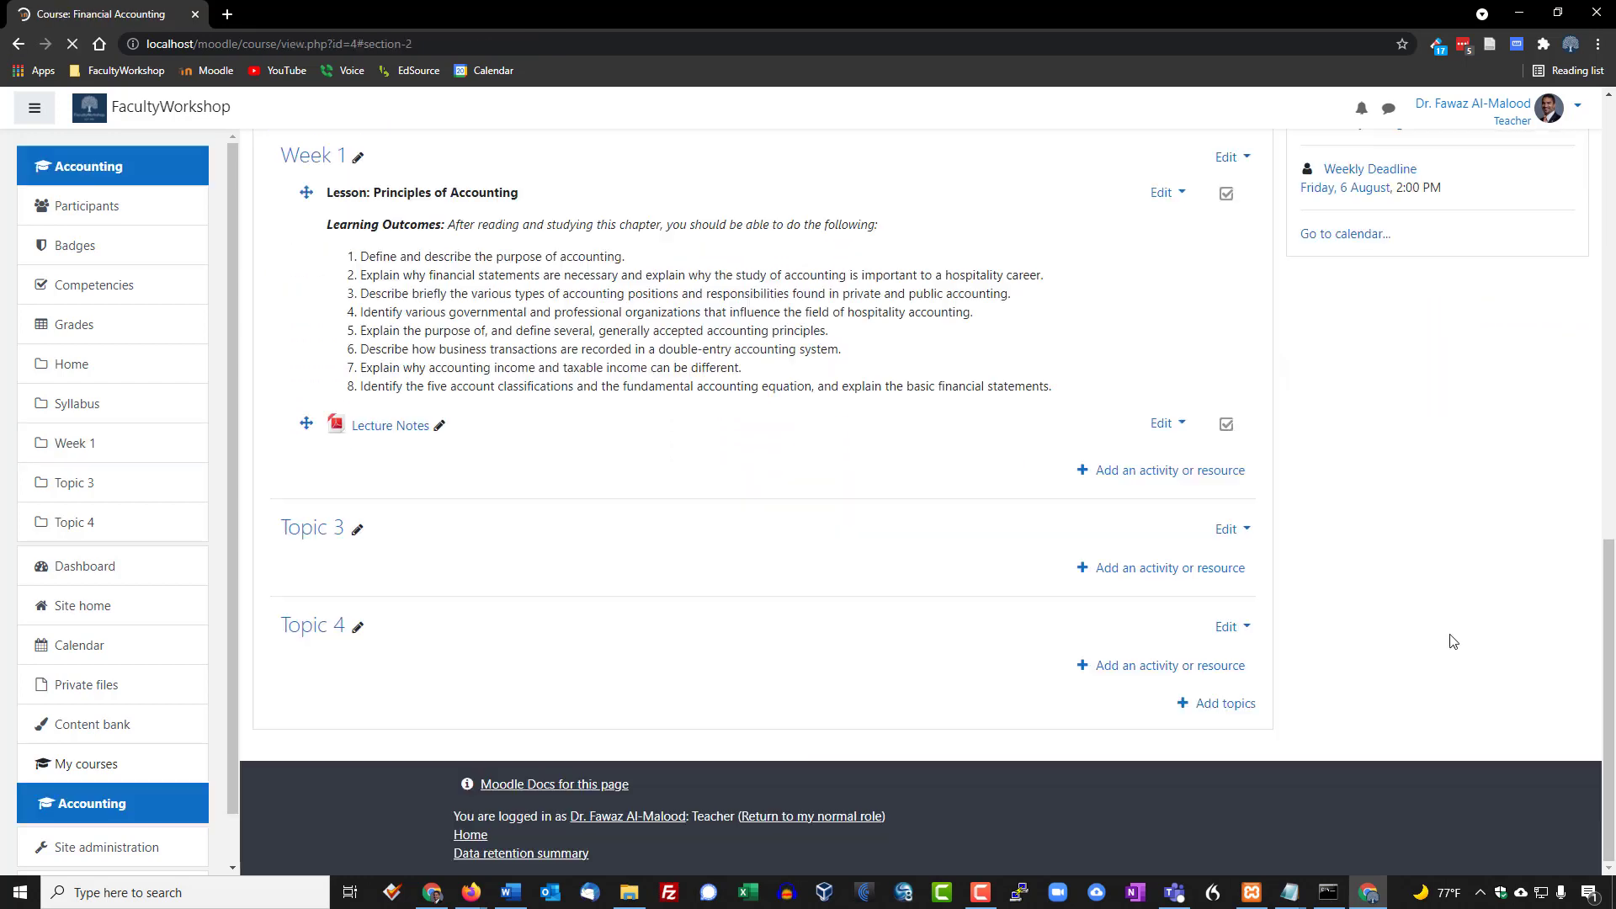
scroll(1331, 570, "up", 2)
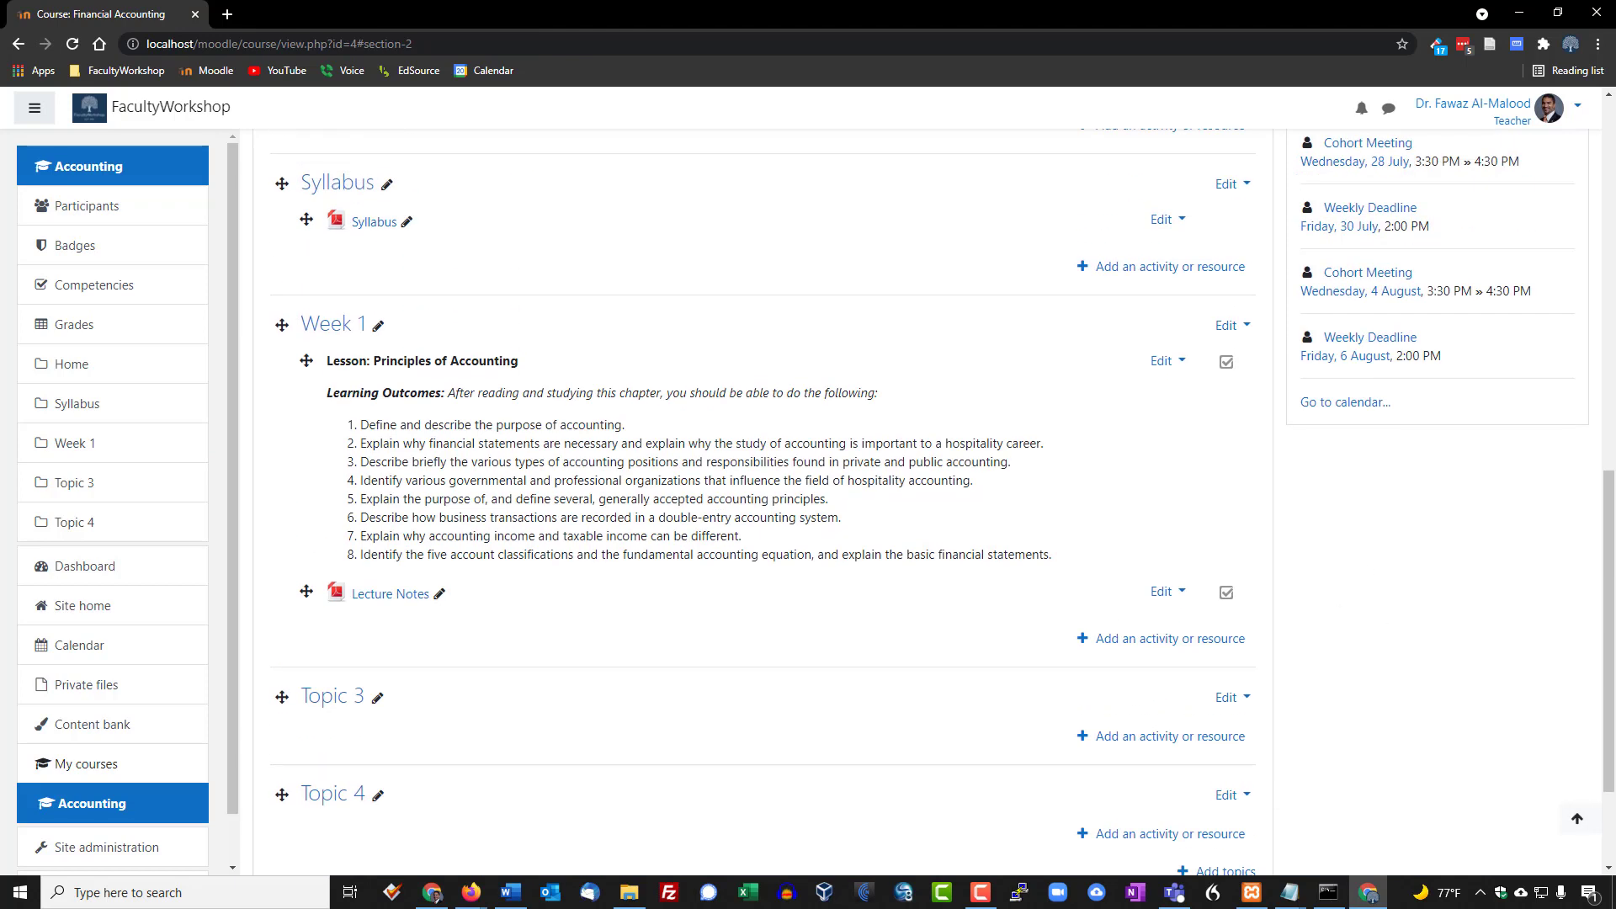
scroll(1401, 477, "up", 1)
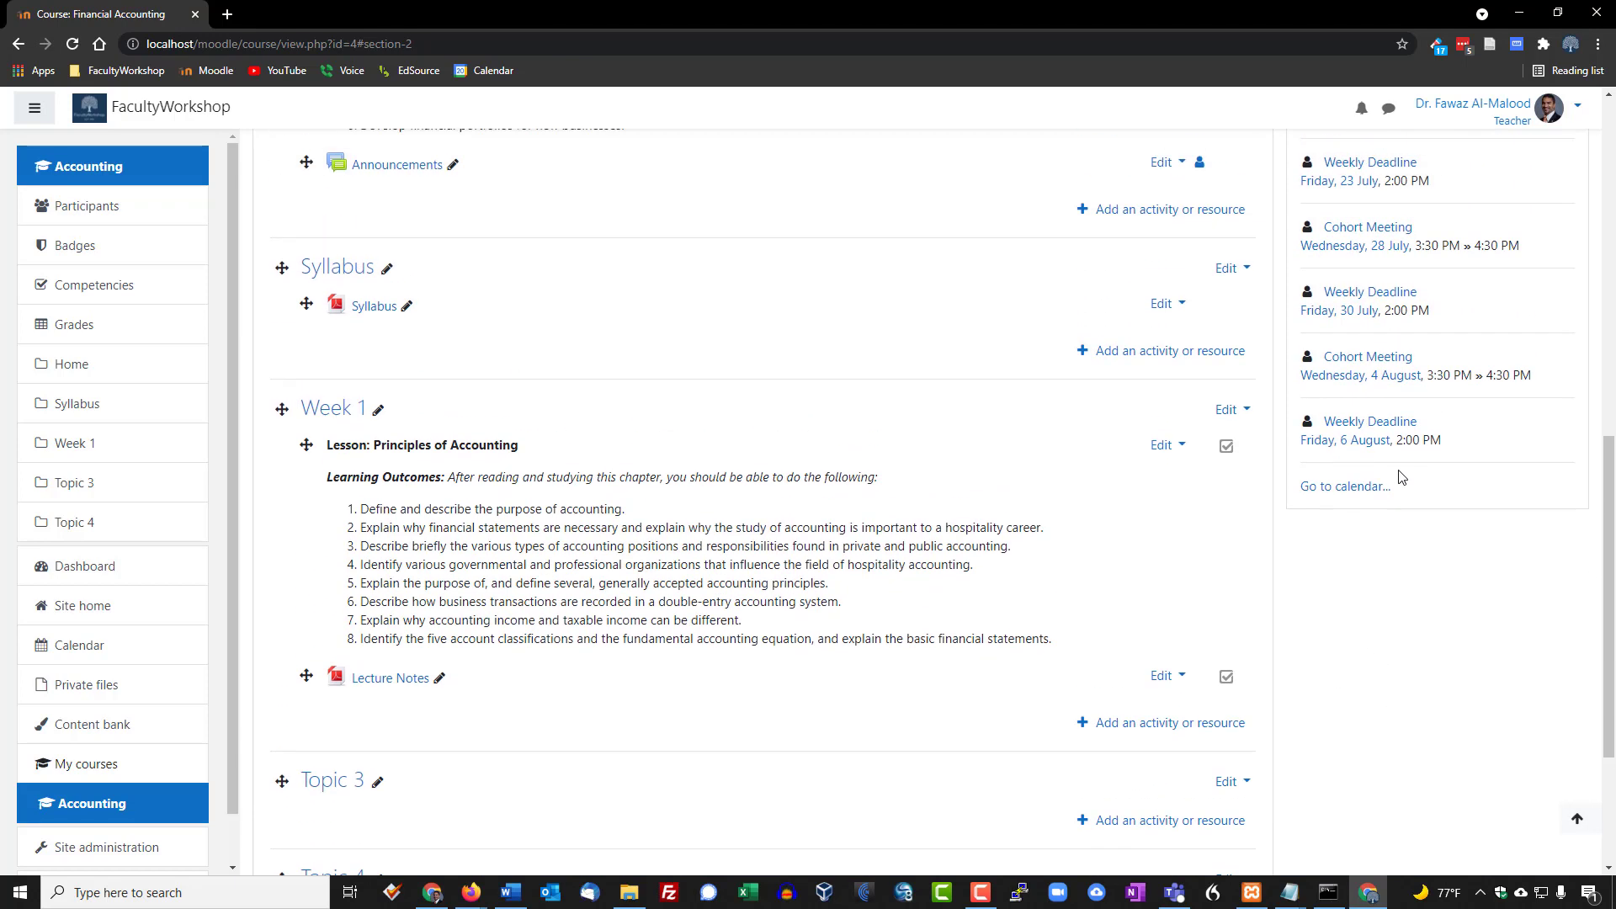
scroll(1389, 421, "up", 1)
scroll(1431, 337, "up", 5)
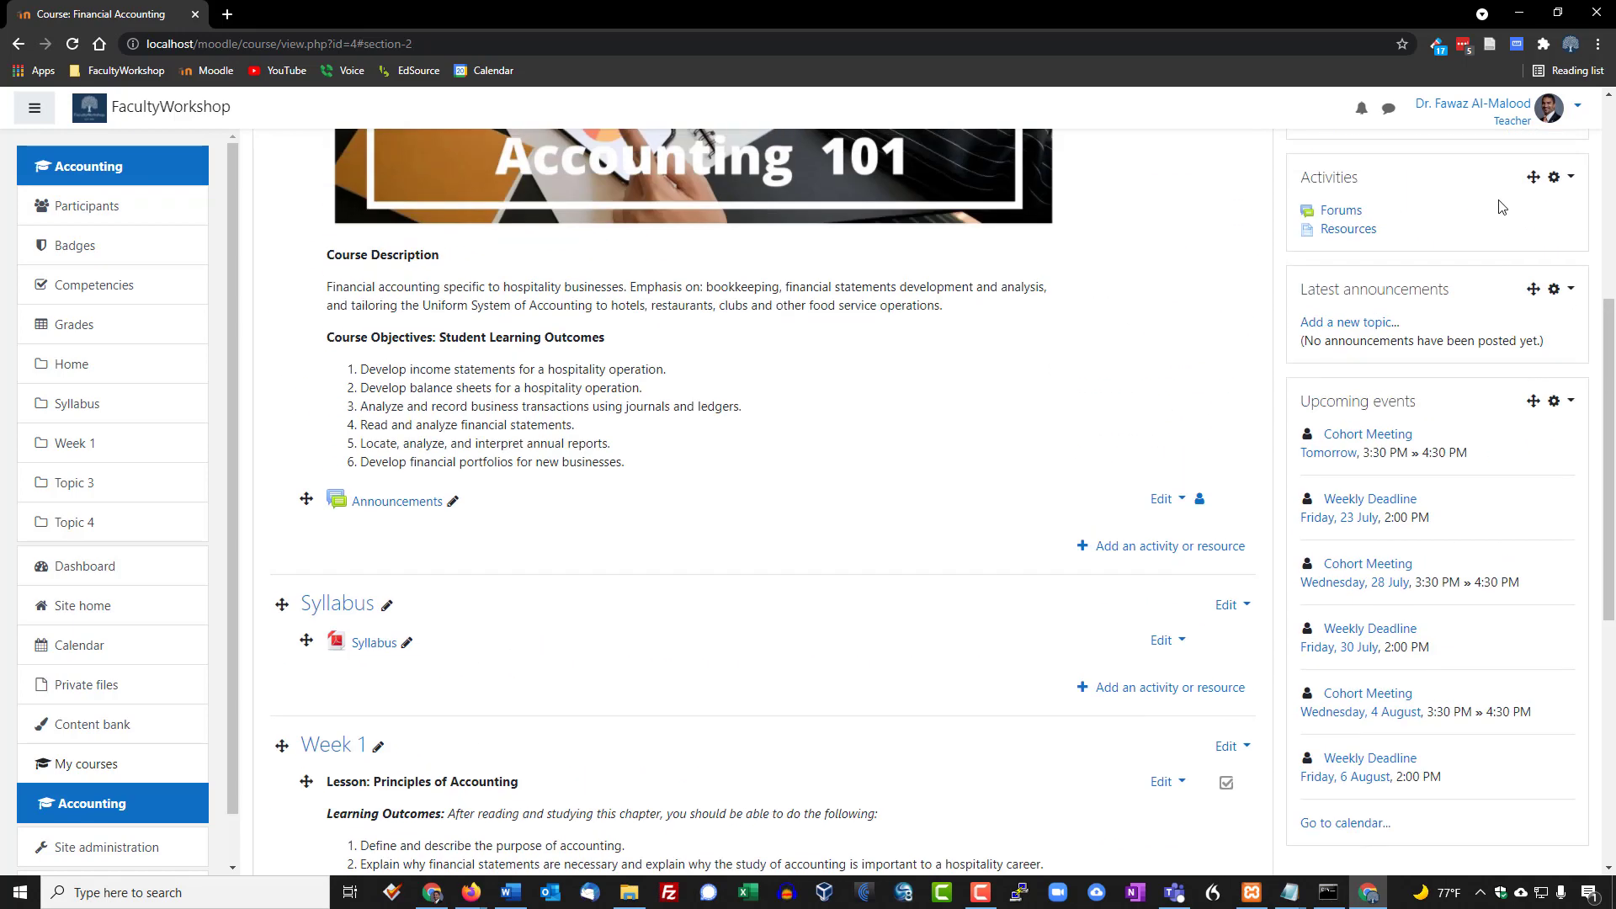
scroll(1482, 195, "up", 4)
Turn editing off and scroll down to Week 1 on the course page
left_click(1516, 227)
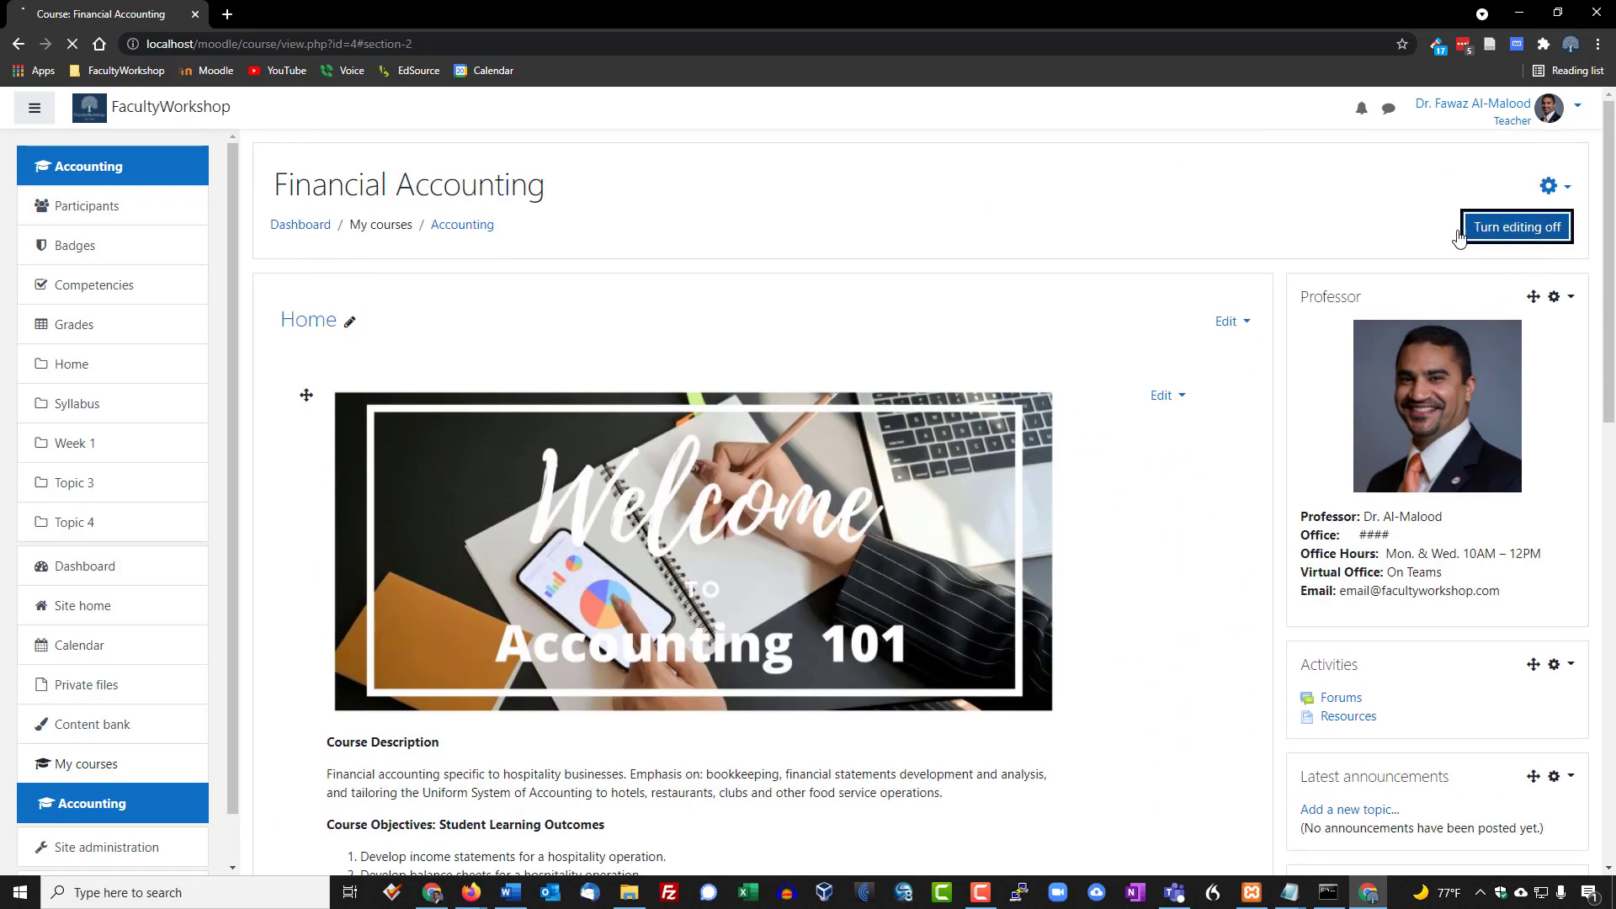
scroll(1203, 194, "down", 8)
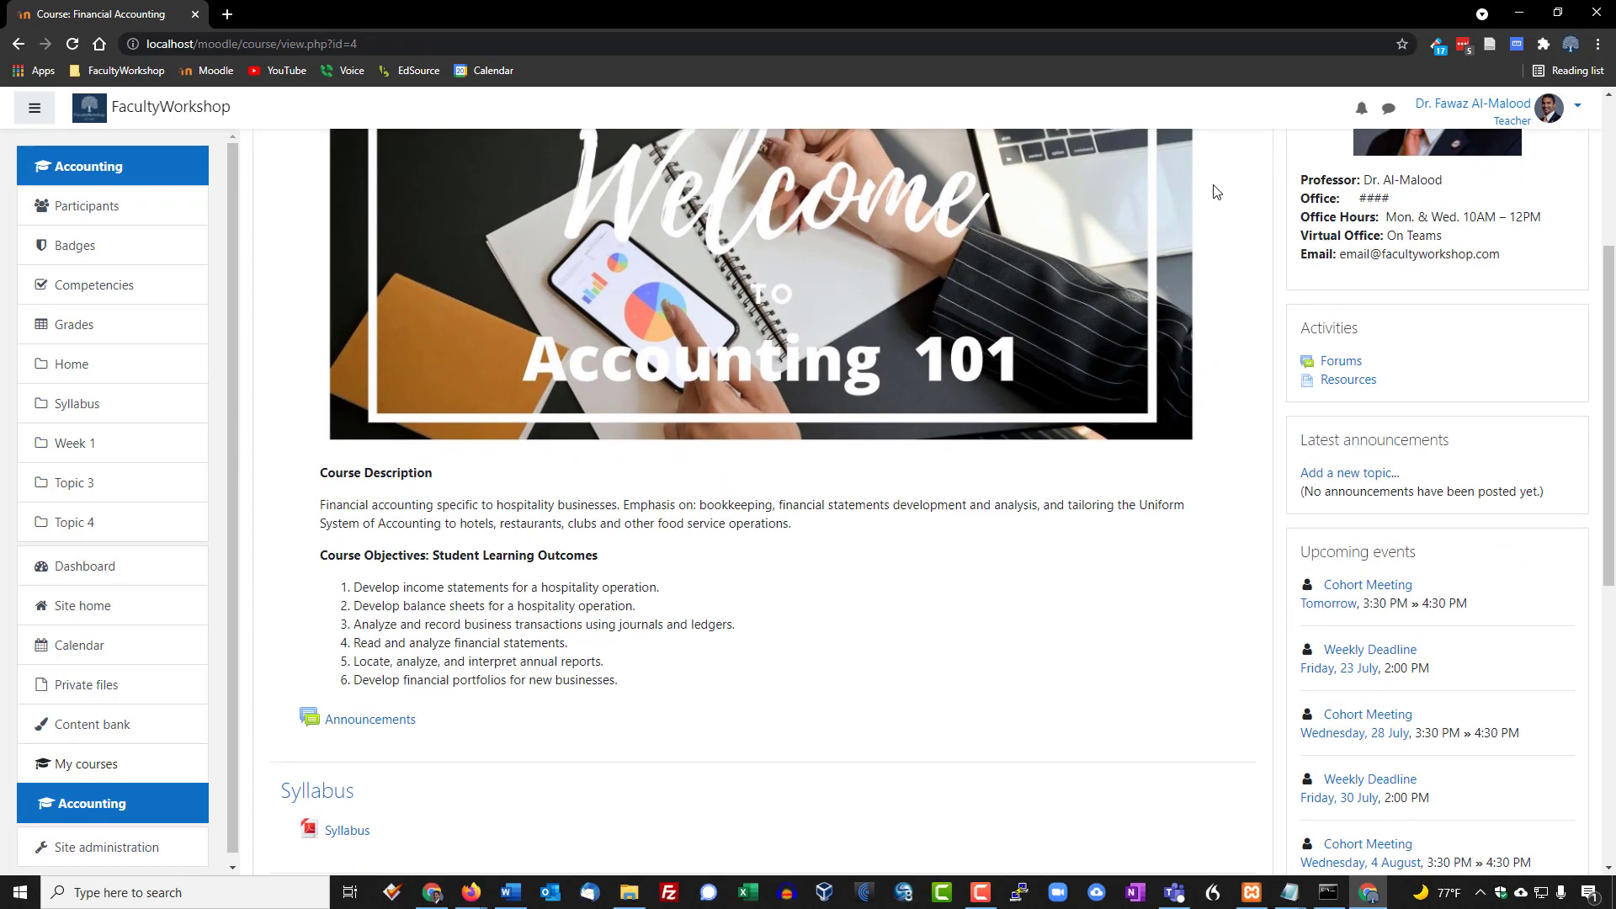
scroll(1217, 194, "down", 2)
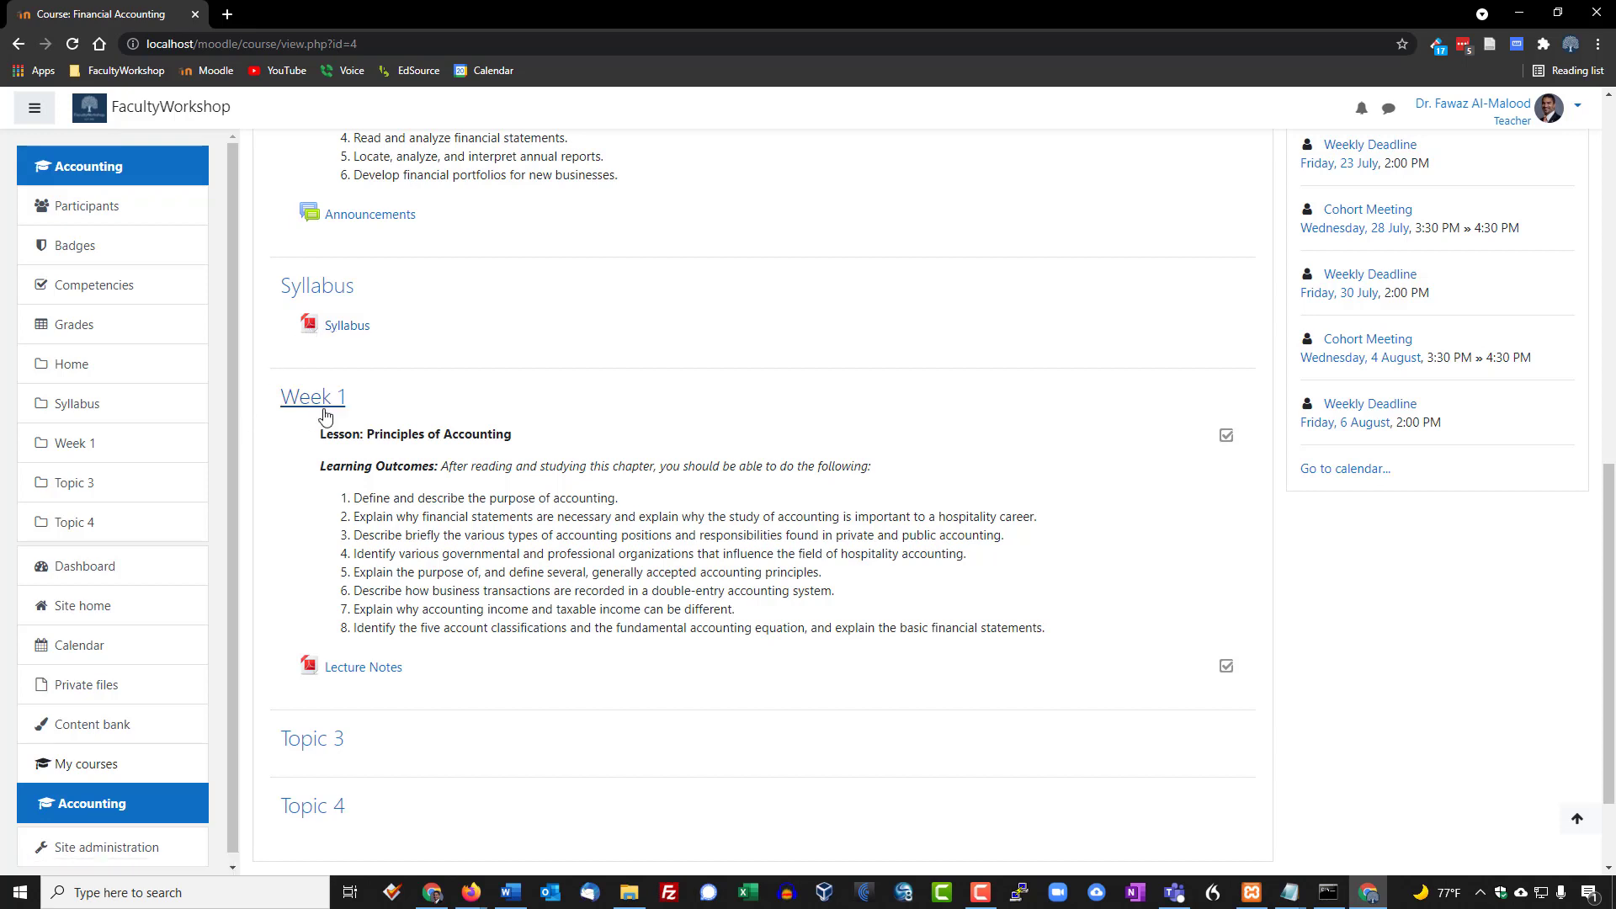
scroll(345, 415, "down", 1)
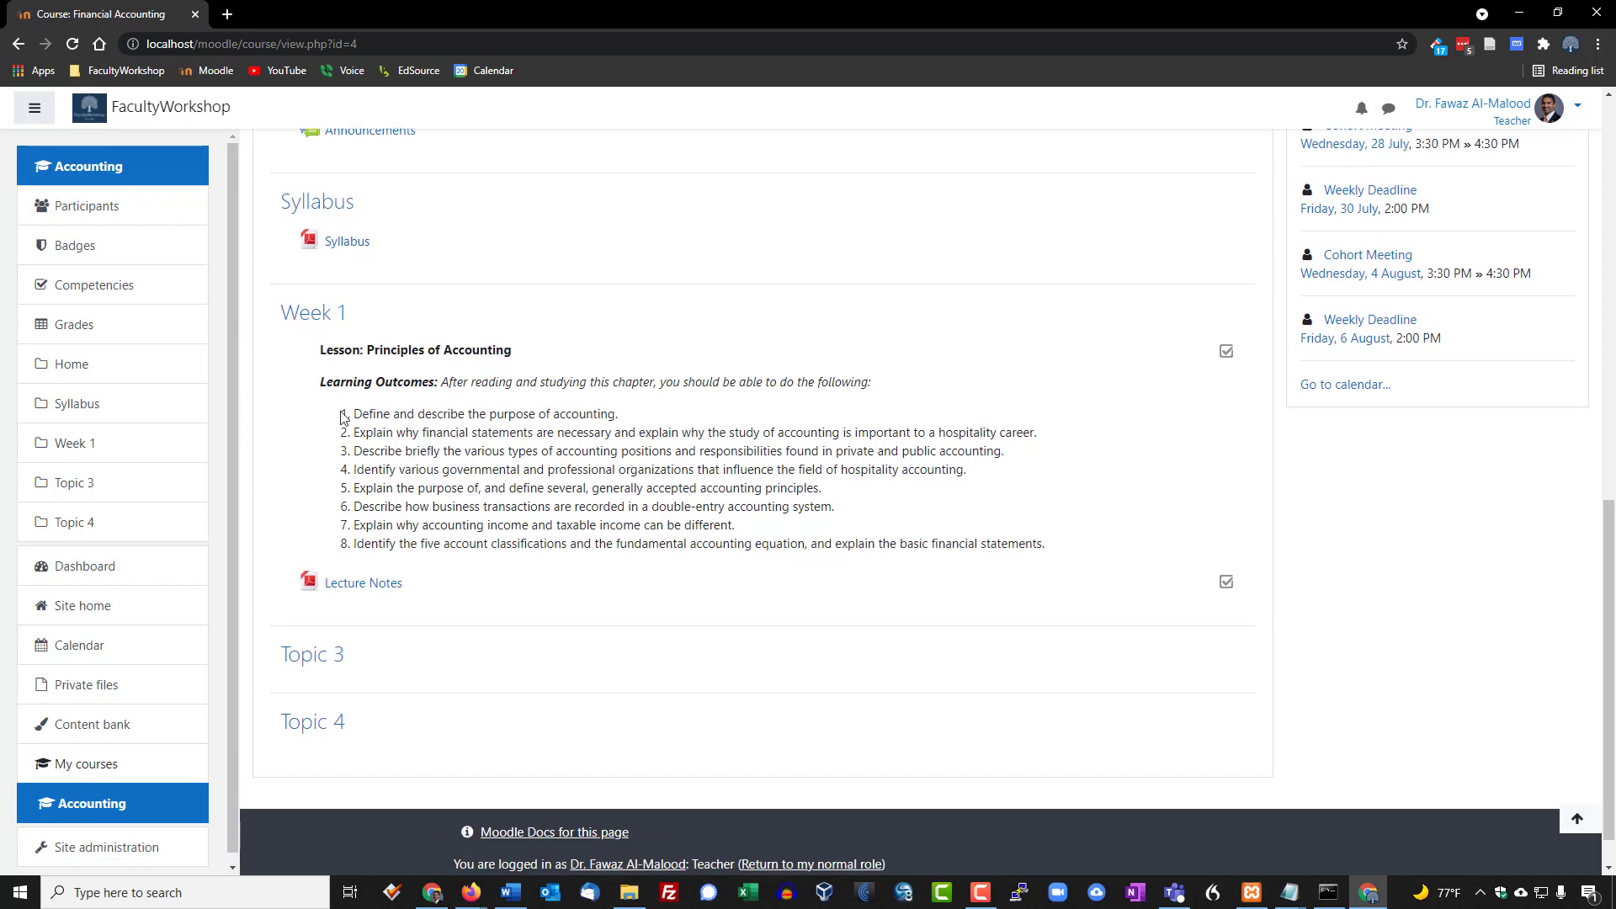
View the Lecture Notes PDF, then go back to the course page
left_click(374, 588)
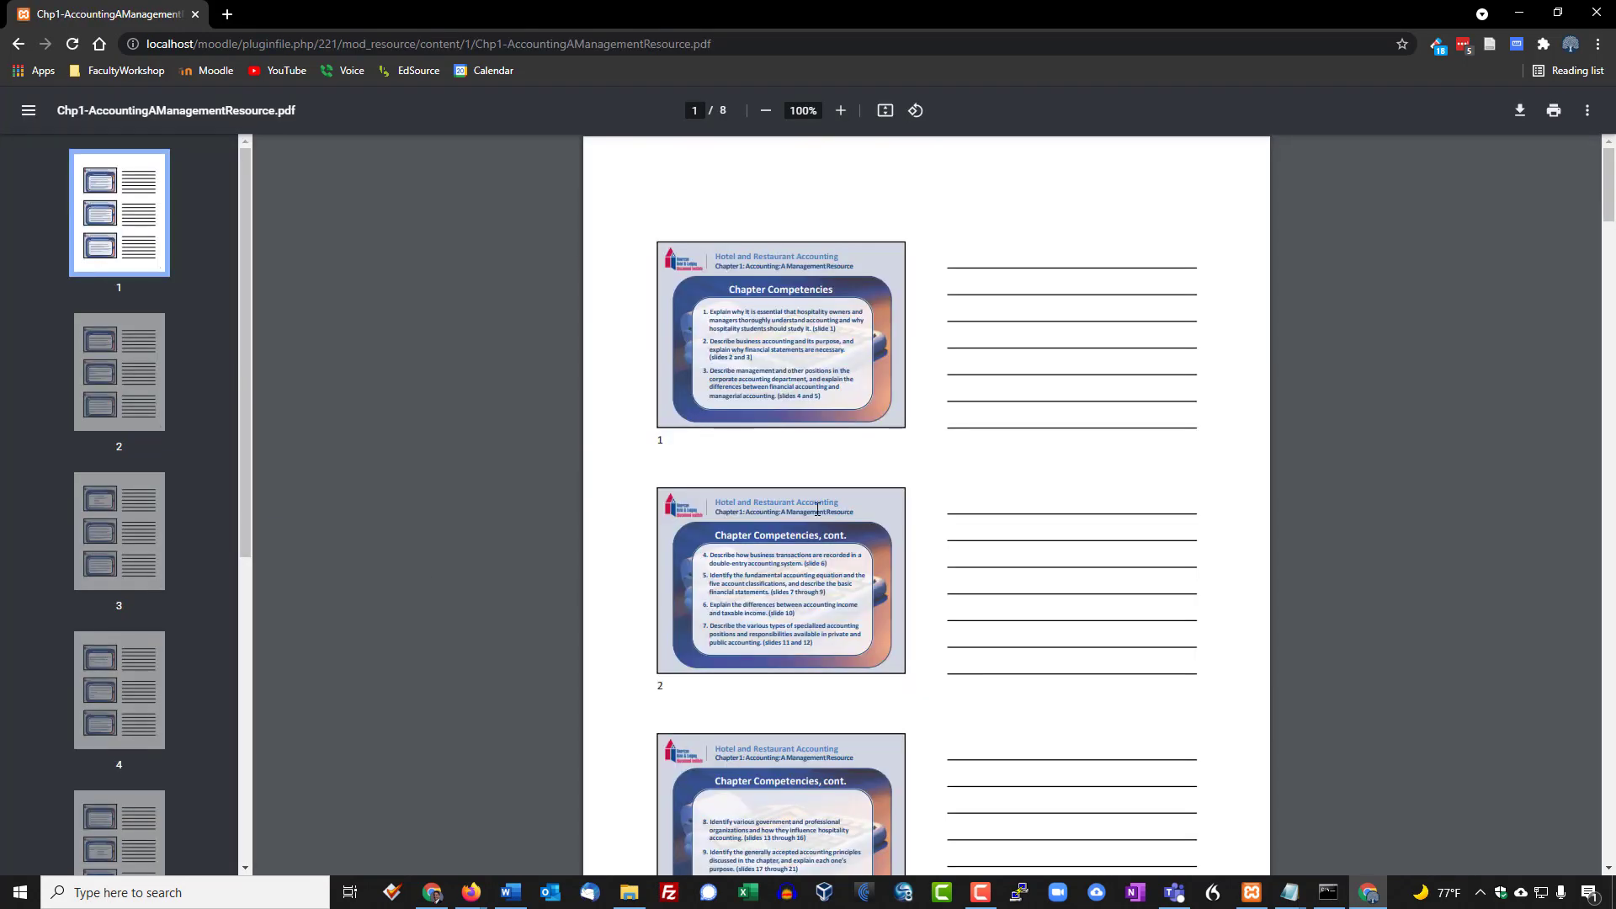
scroll(963, 473, "down", 10)
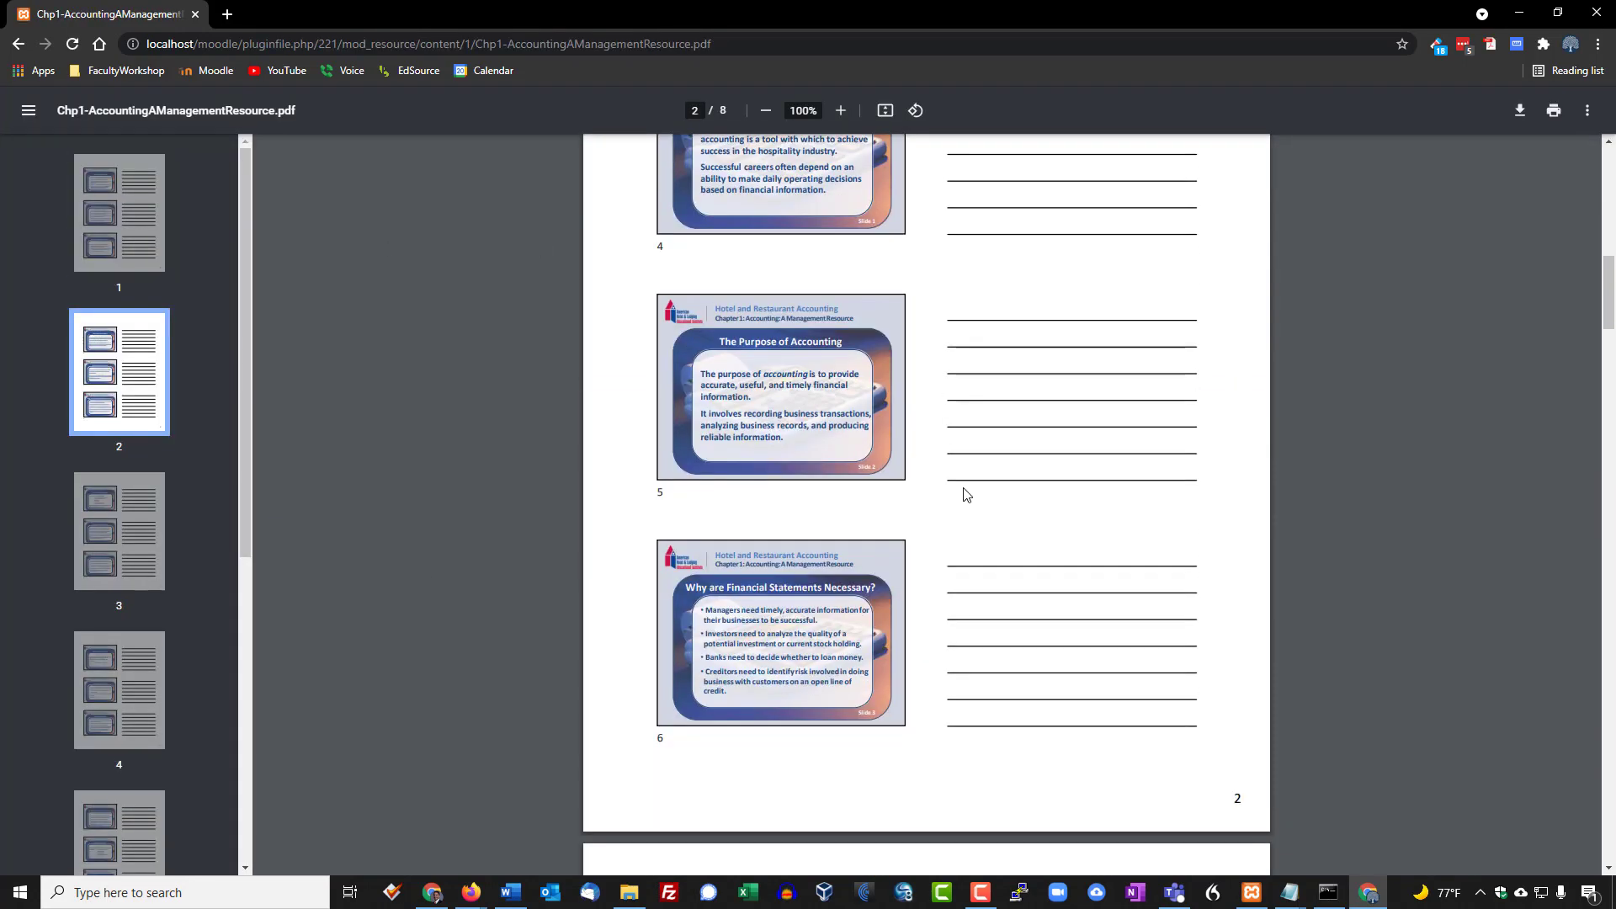
scroll(963, 491, "up", 6)
scroll(963, 491, "down", 2)
scroll(963, 491, "up", 6)
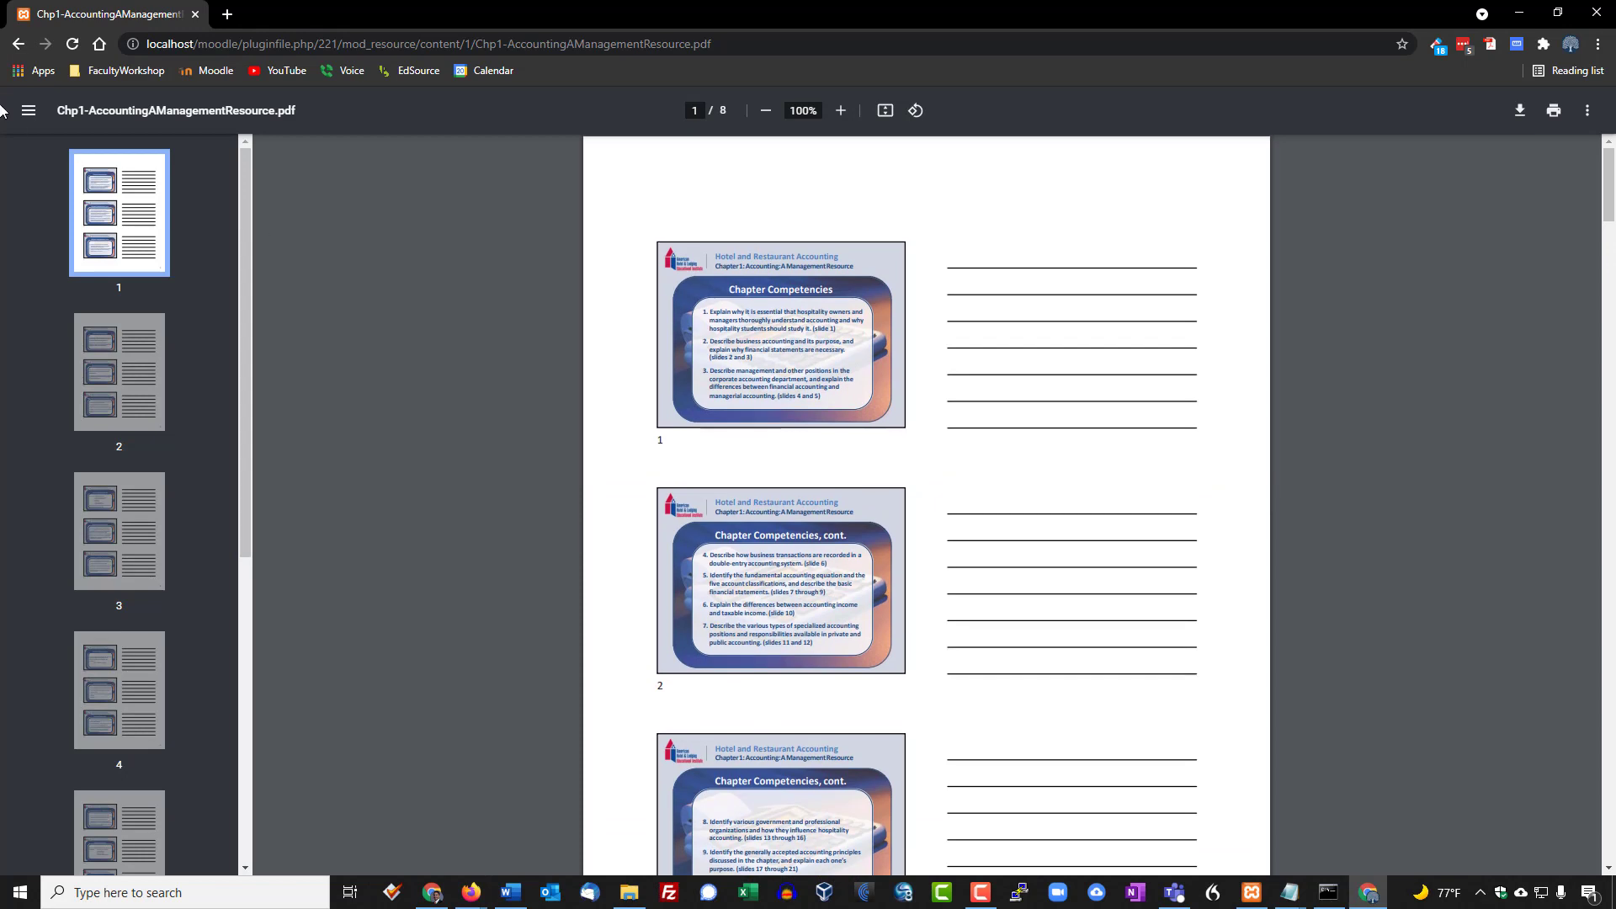
left_click(17, 44)
scroll(856, 476, "up", 2)
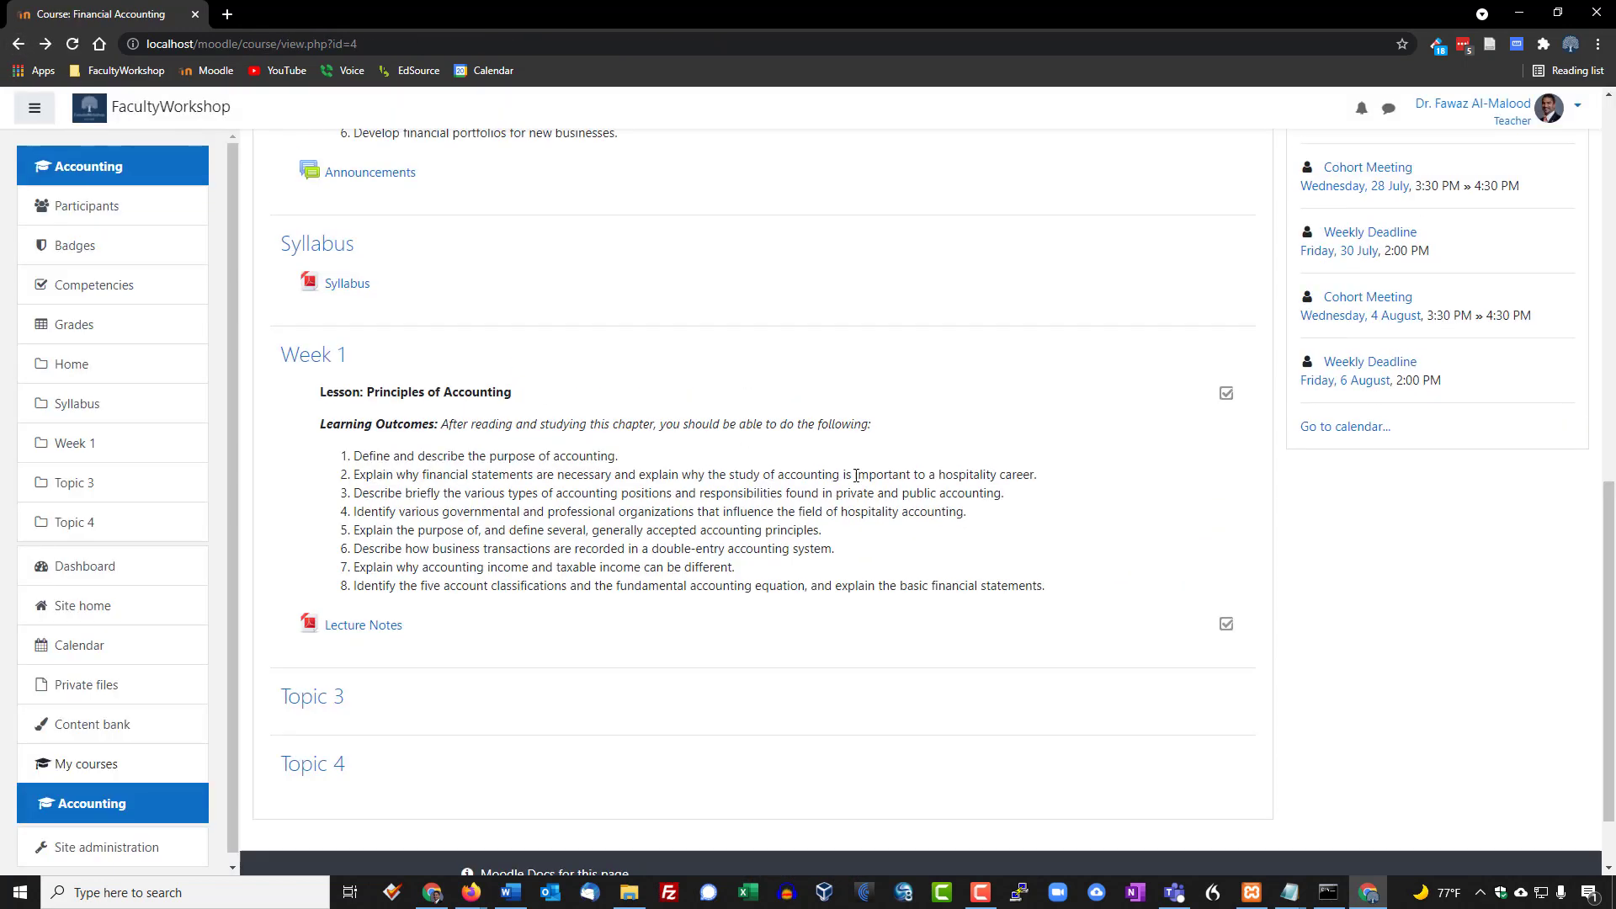
scroll(856, 476, "up", 2)
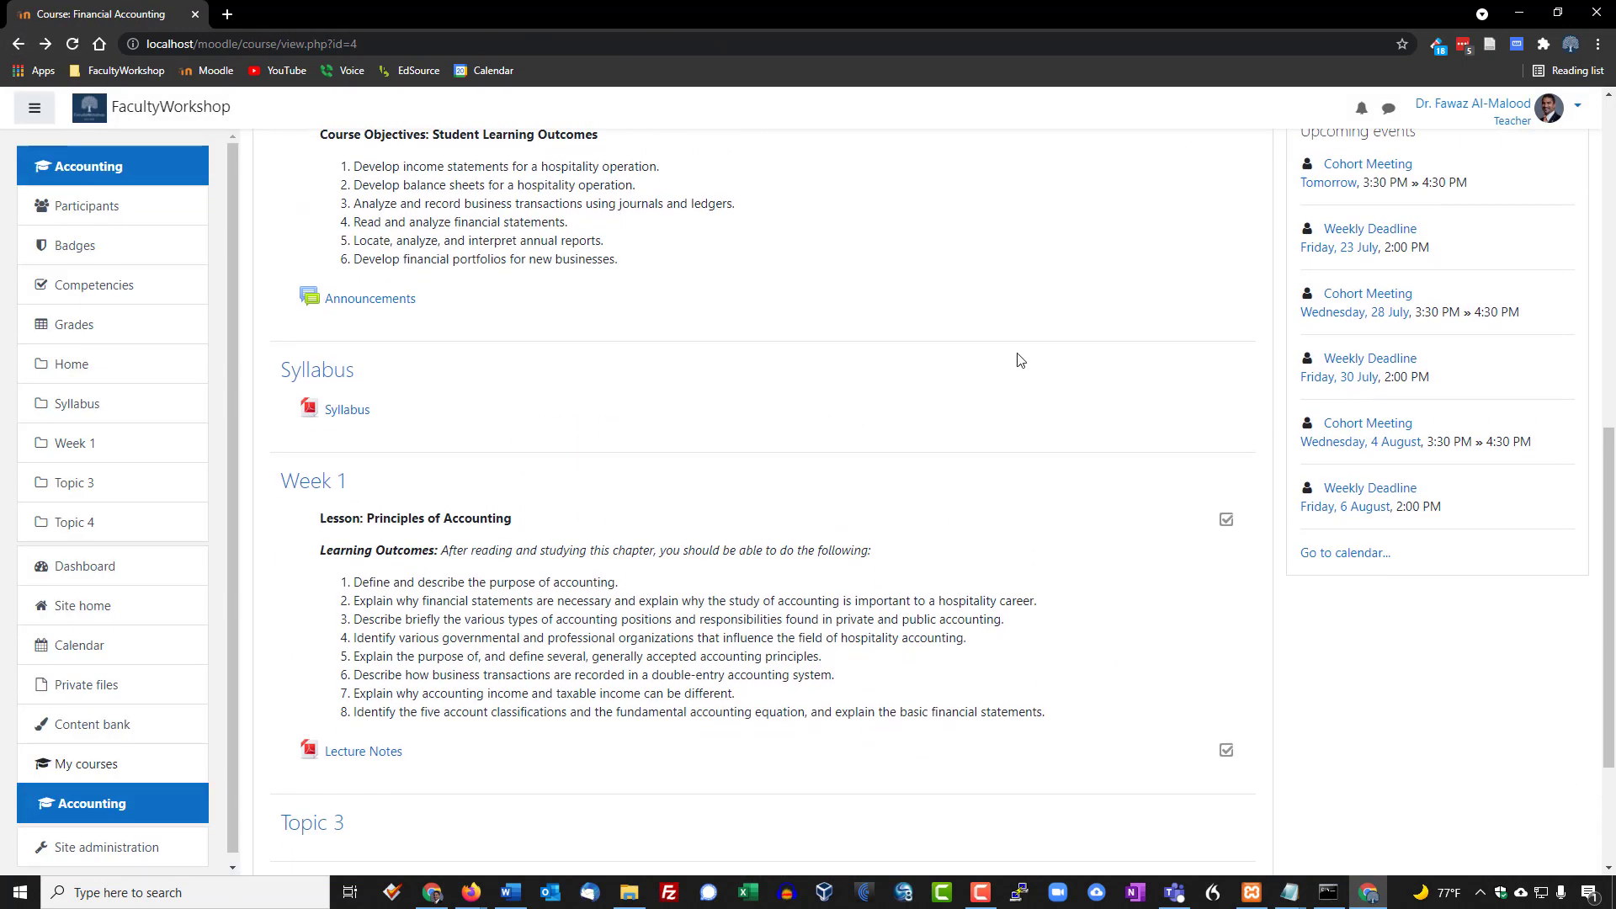
scroll(1021, 350, "down", 2)
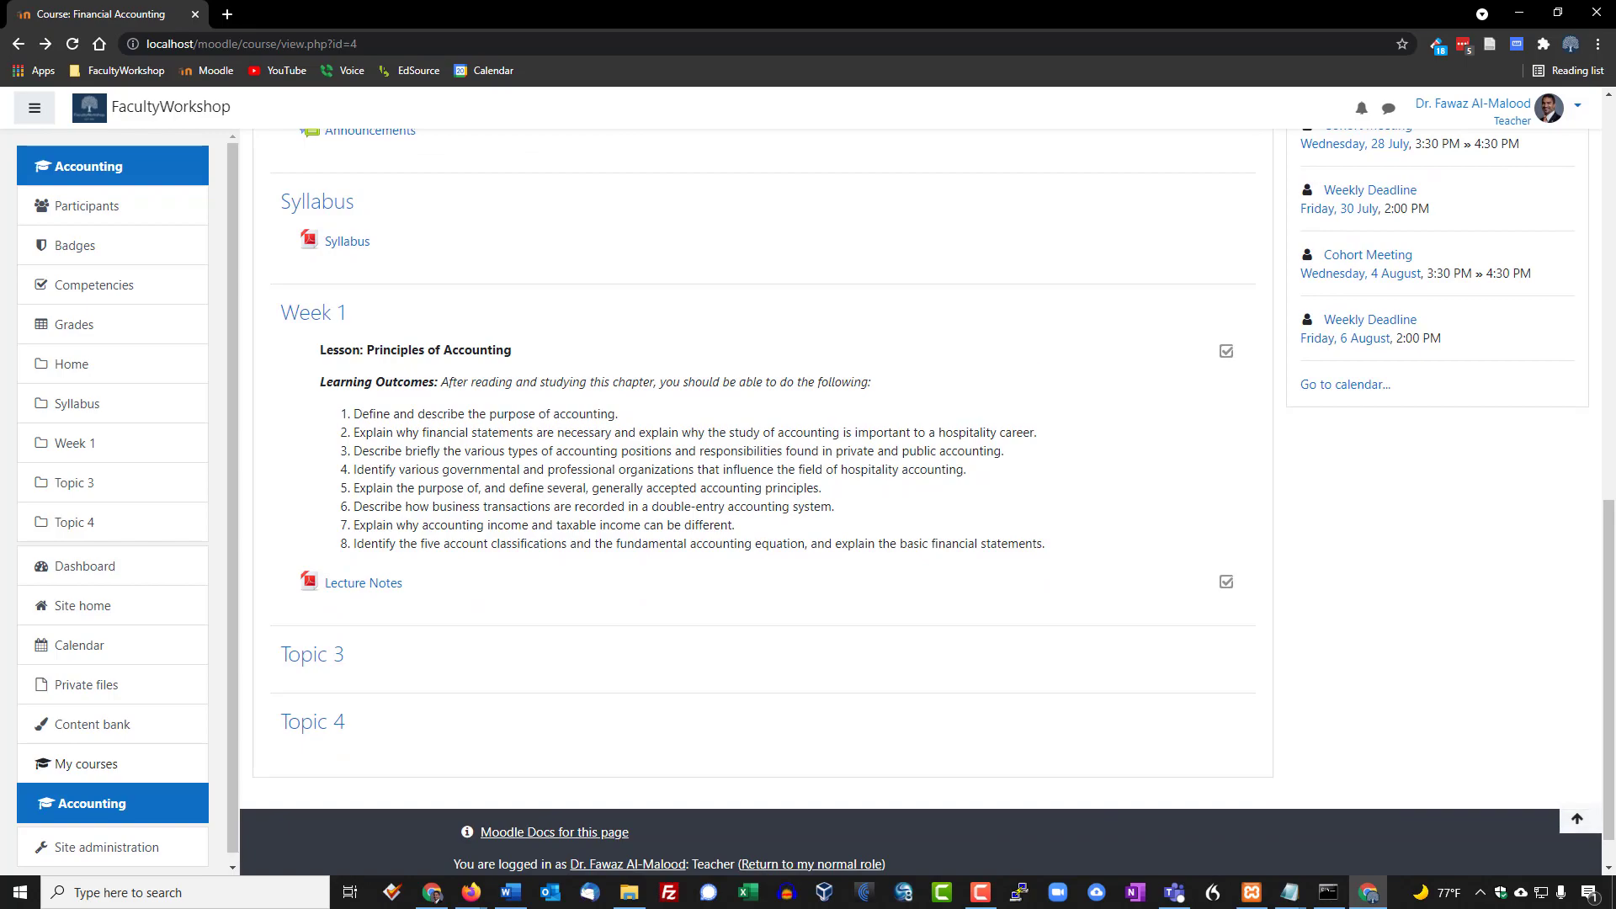